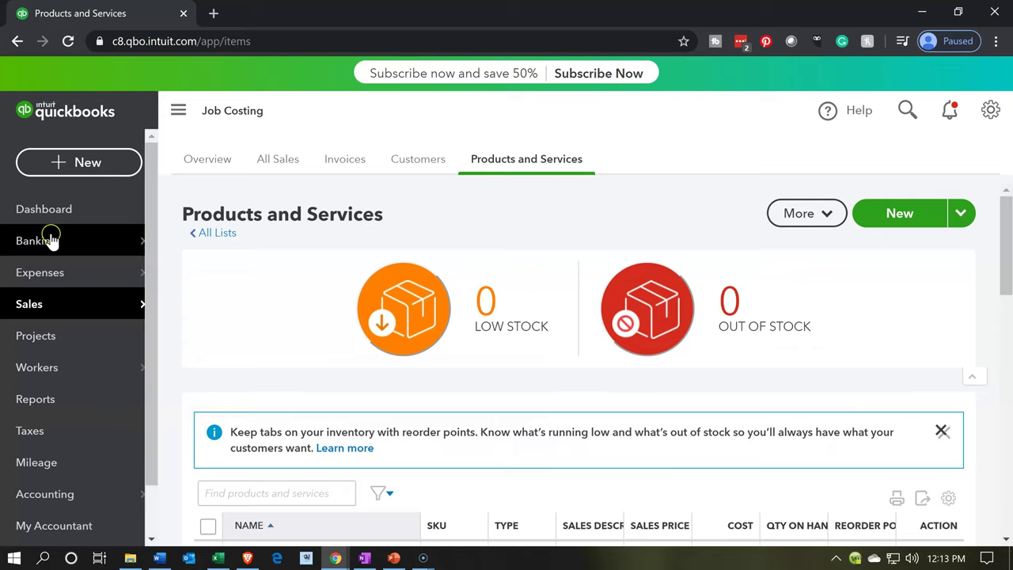
Open the company dashboard, and switch to the Excel job cost workbook's Ex 0 sheet.
left_click(56, 215)
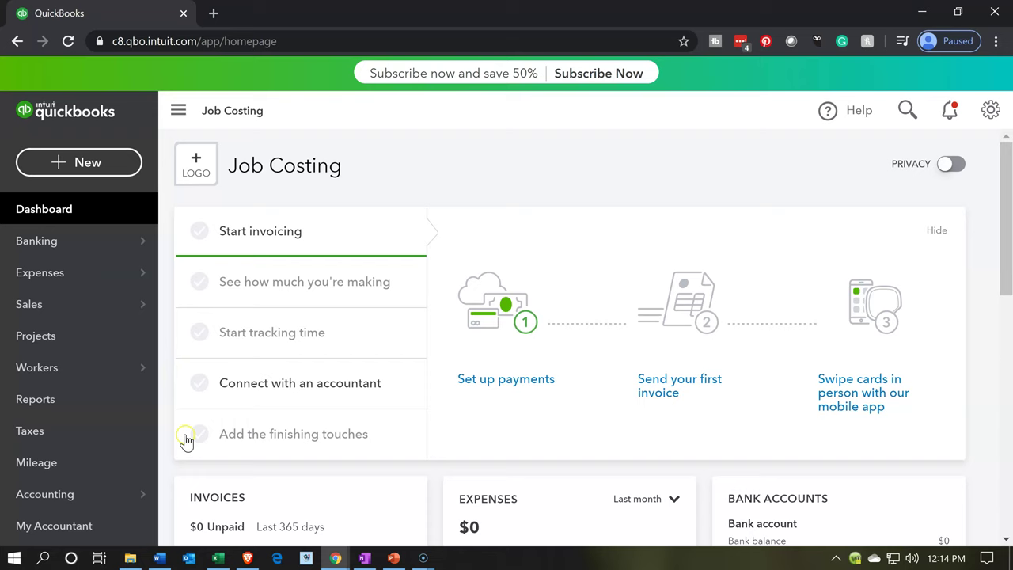
left_click(219, 557)
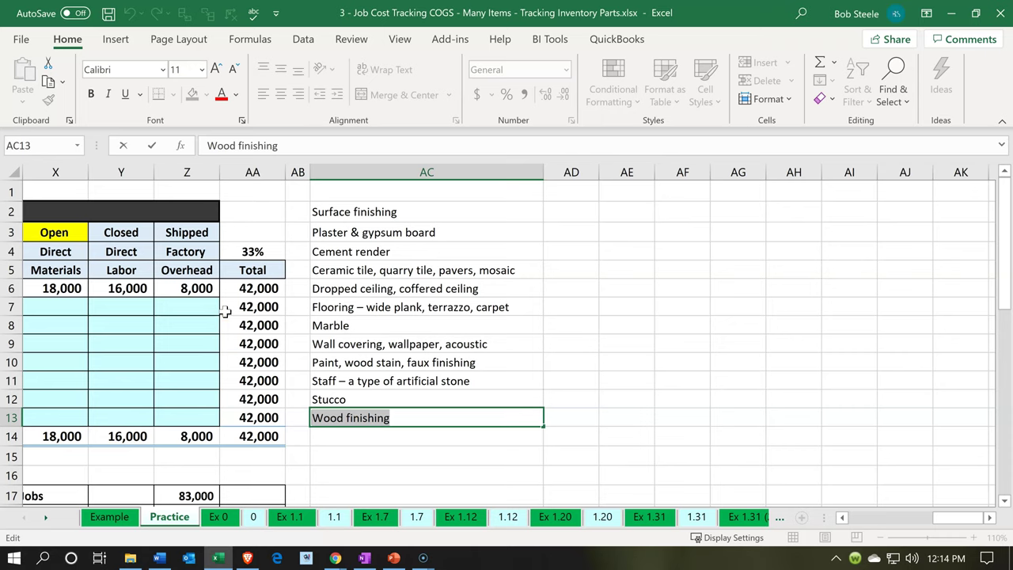
left_click(225, 311)
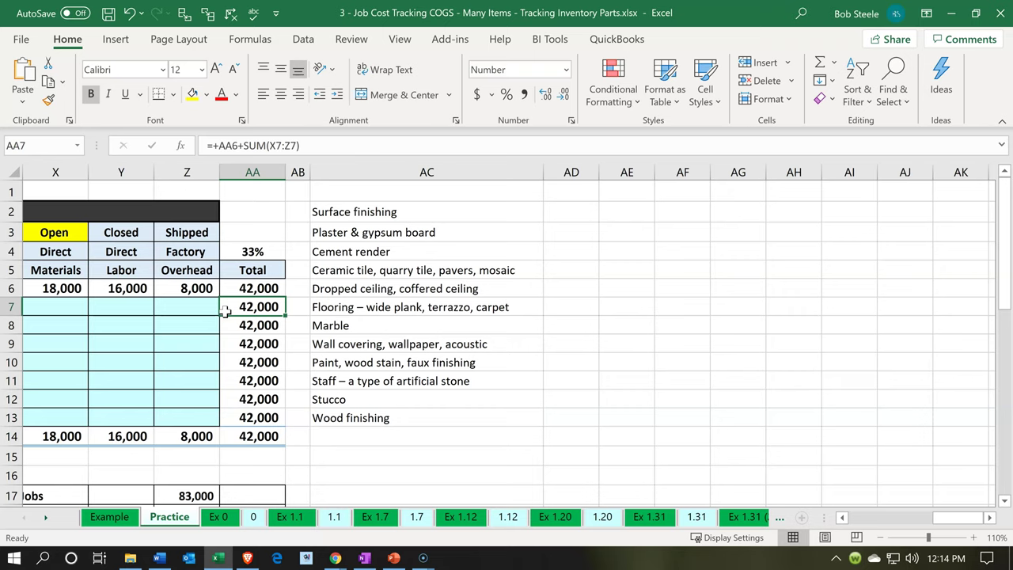
left_click(223, 518)
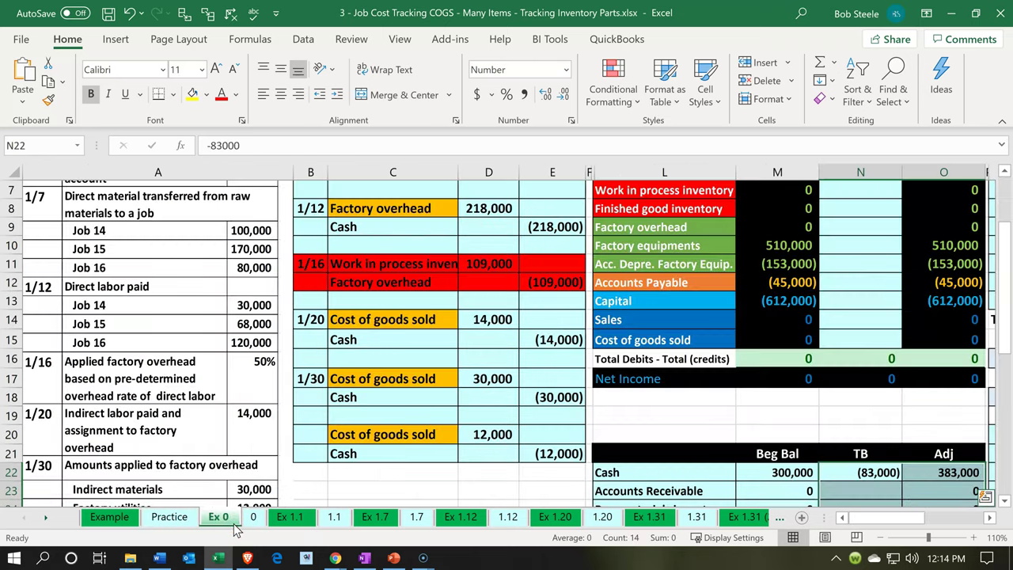
Look over the Ex 0 sheet from the journal entries and trial balance across to the Job Cost Record.
left_click(355, 319)
scroll(356, 316, "up", 2)
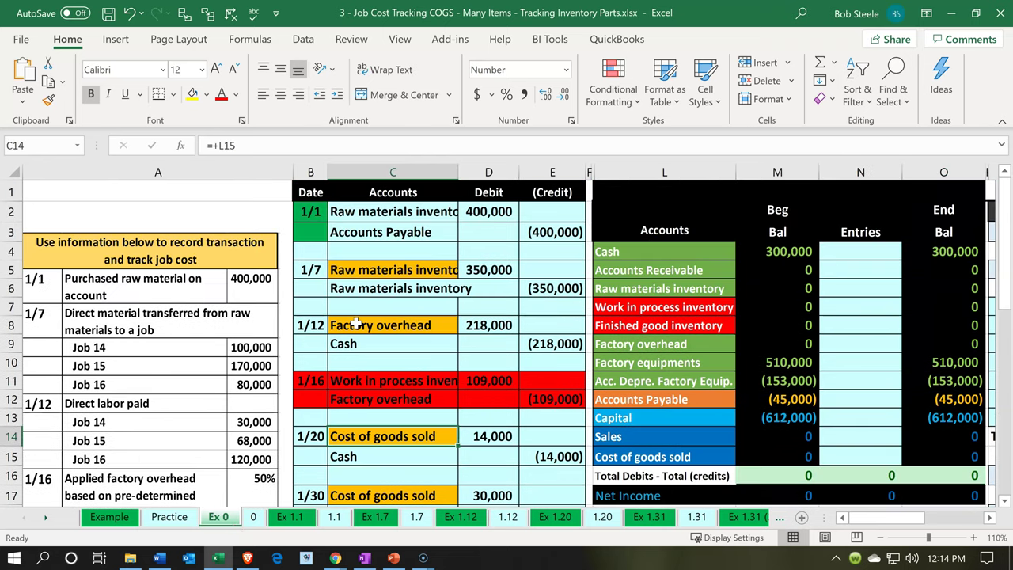
left_click(370, 304)
key("Right")
key("Right")
key("Right")
key("Right")
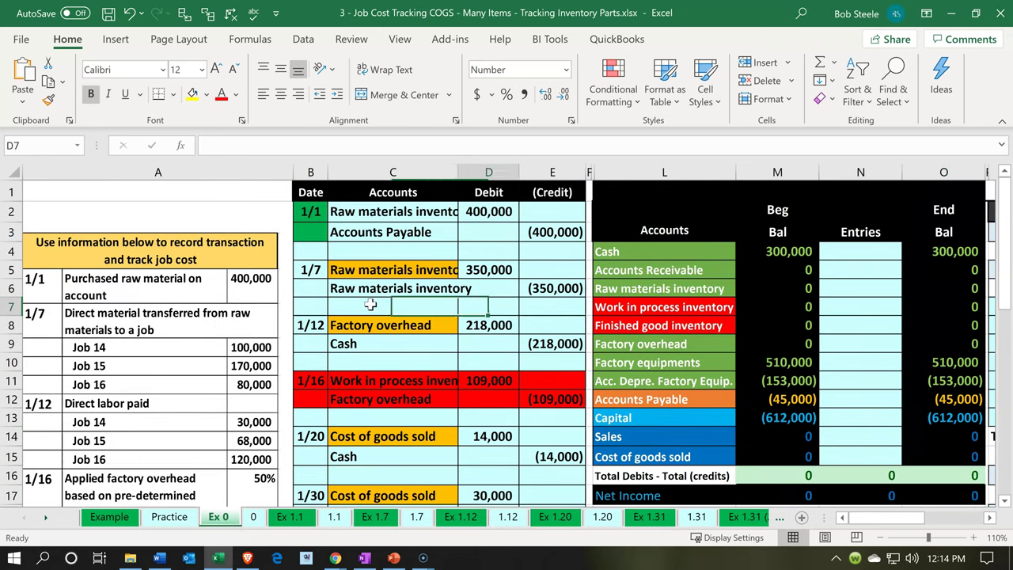
key("Right")
key("Right")
key("Right")
key("Right")
key("Right")
key("Right")
key("Right")
key("Right")
key("Right")
key("Right")
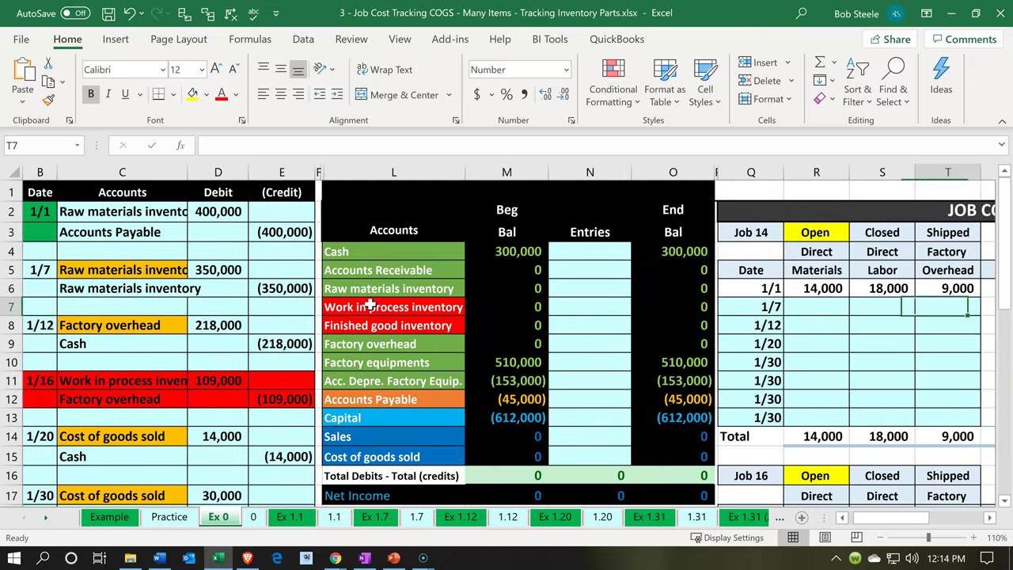
key("Right")
key("Right")
key("Right")
key("Right")
key("Right")
key("Right")
key("Right")
key("Right")
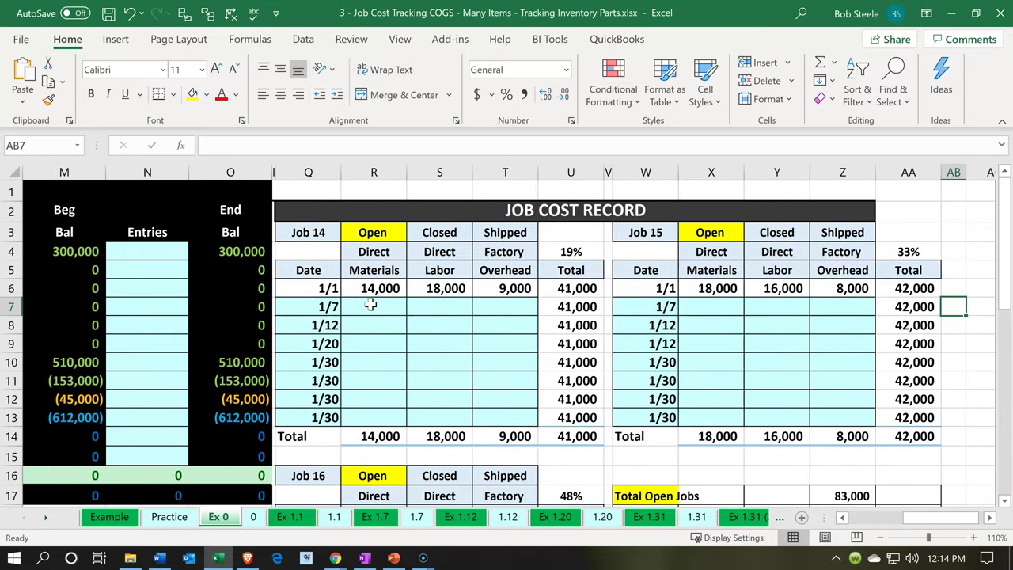
key("Right")
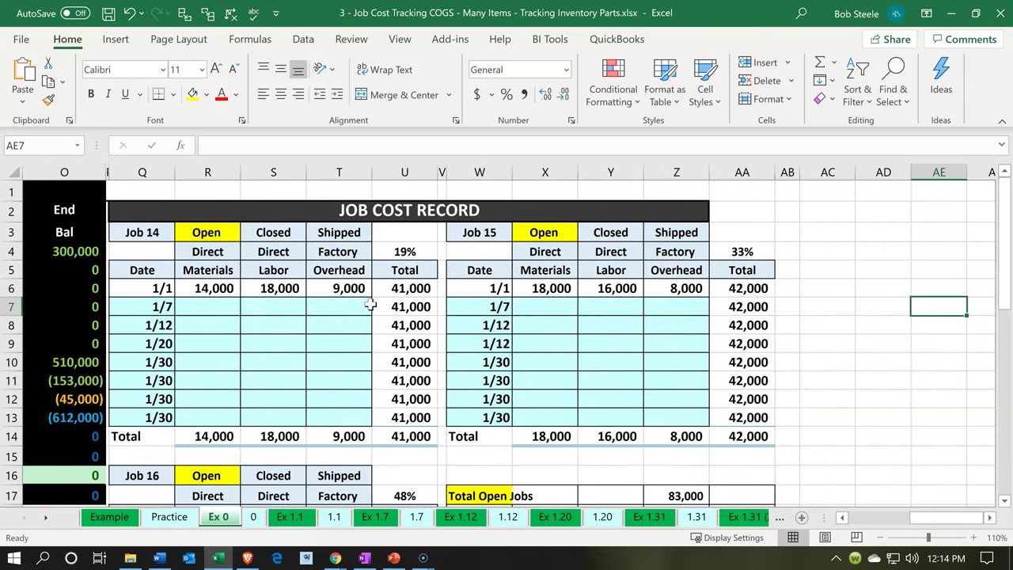
left_click(317, 303)
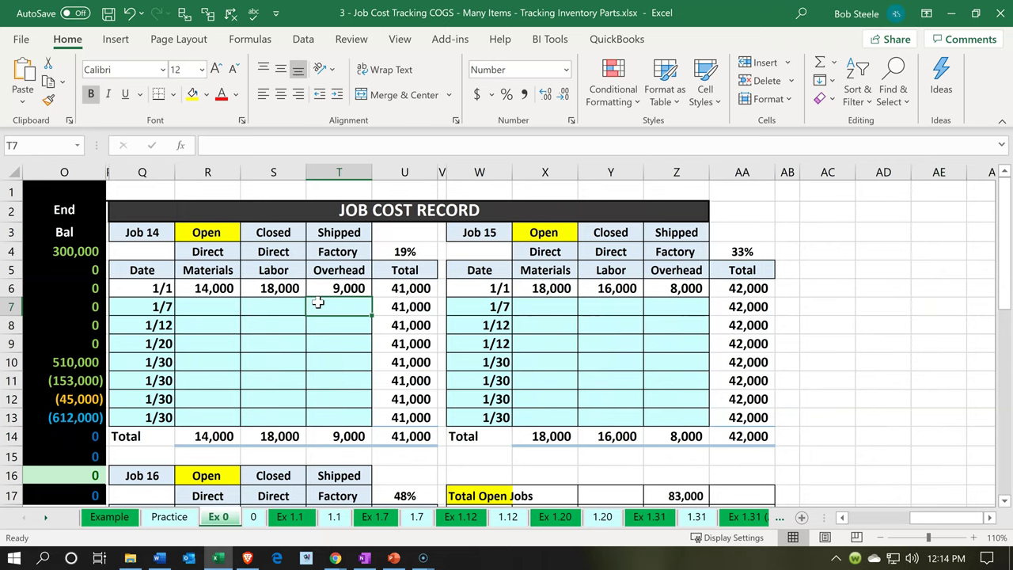
Examine the layout of the Job 14, Job 15 and Job 16 cost records.
scroll(317, 303, "down", 2)
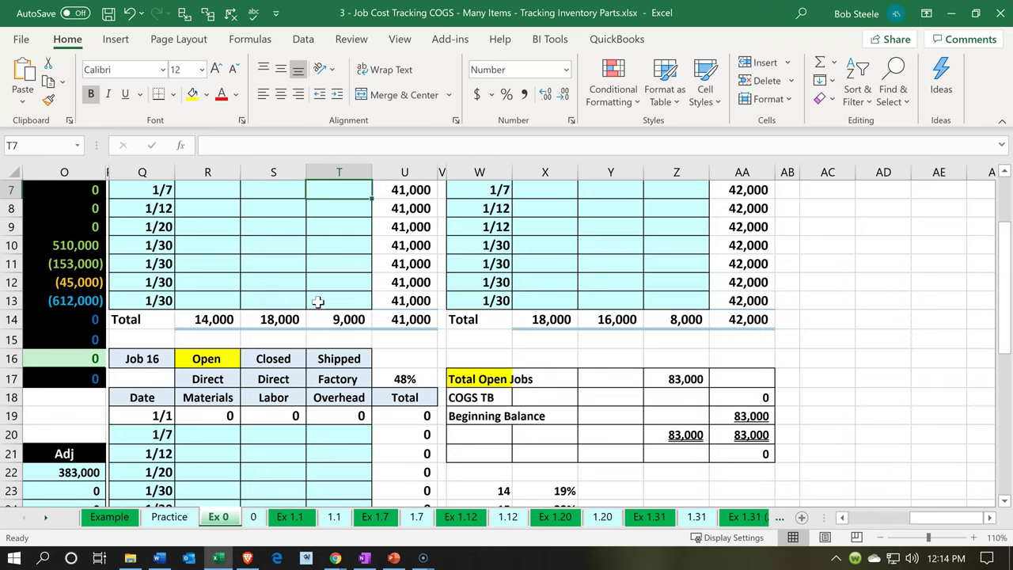
scroll(317, 303, "up", 2)
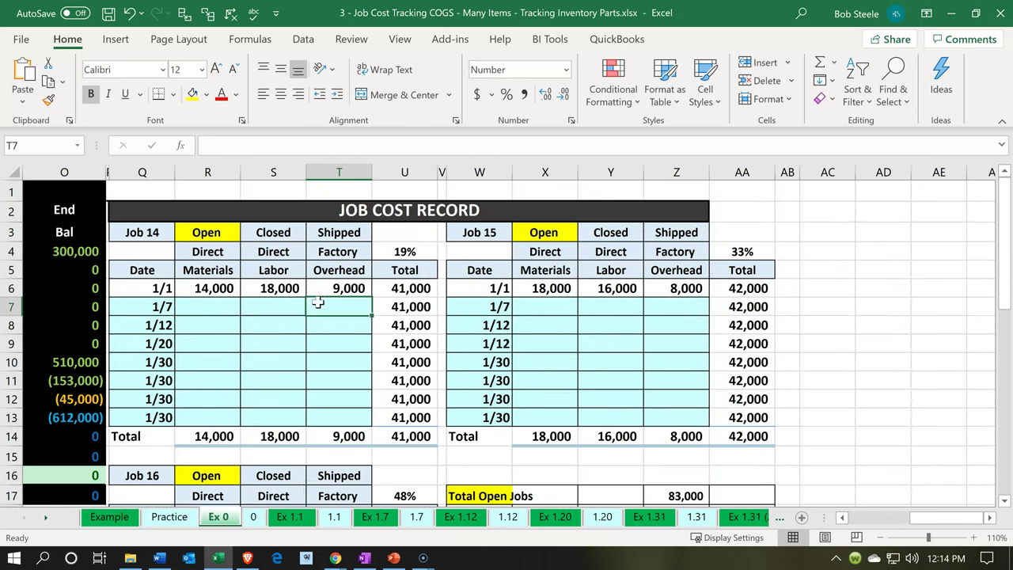
scroll(404, 251, "down", 1)
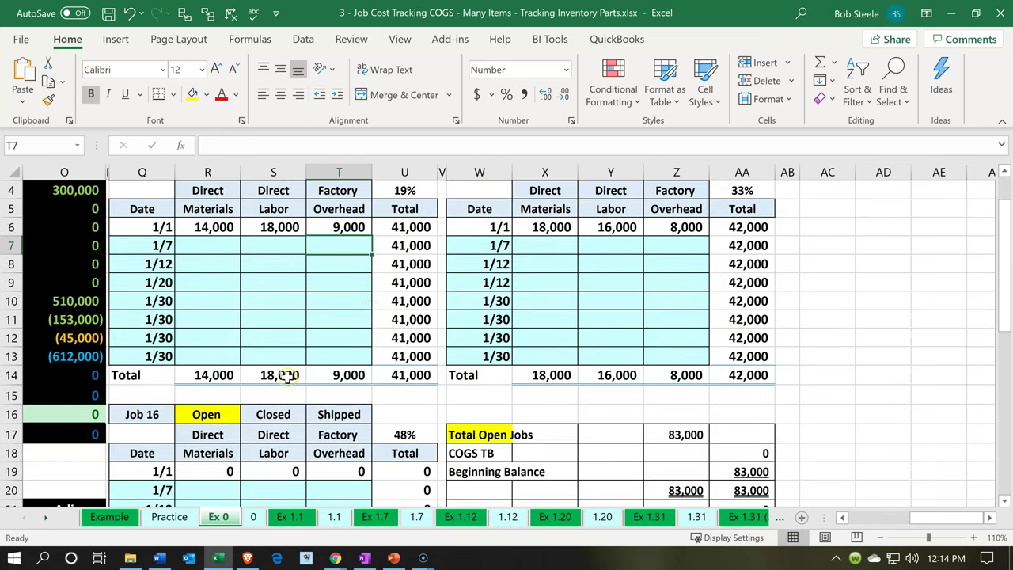
left_click(151, 417)
scroll(150, 417, "up", 1)
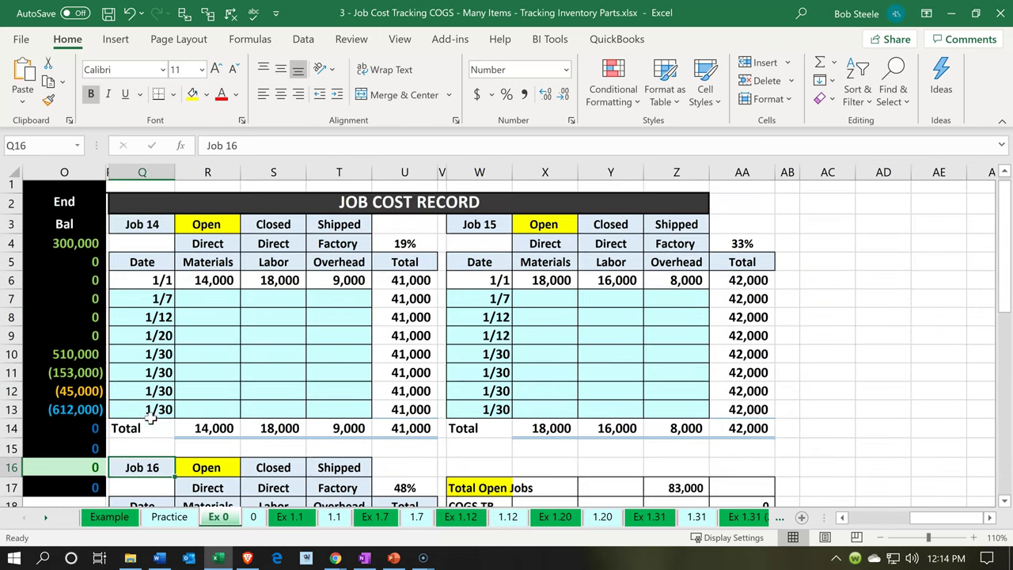
left_click(454, 230)
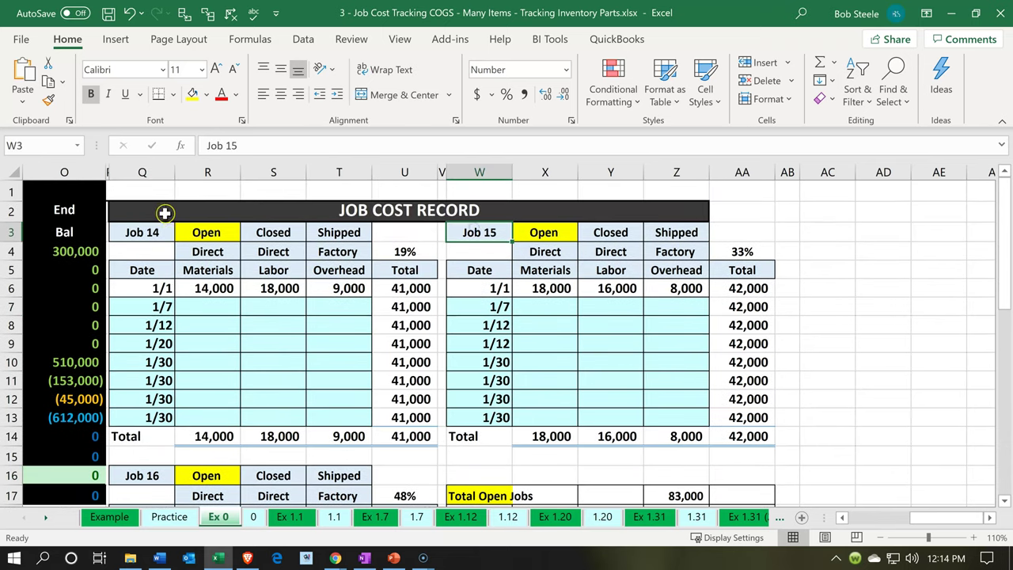
left_click(144, 232)
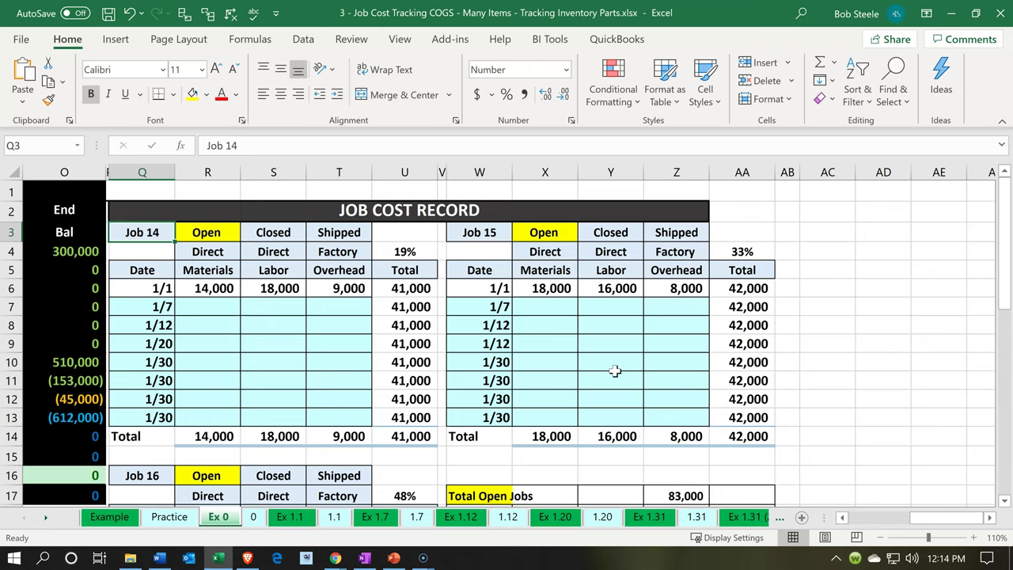
Review Job 14's 1/1 direct materials, direct labor and factory overhead, and its total cost.
left_click(203, 290)
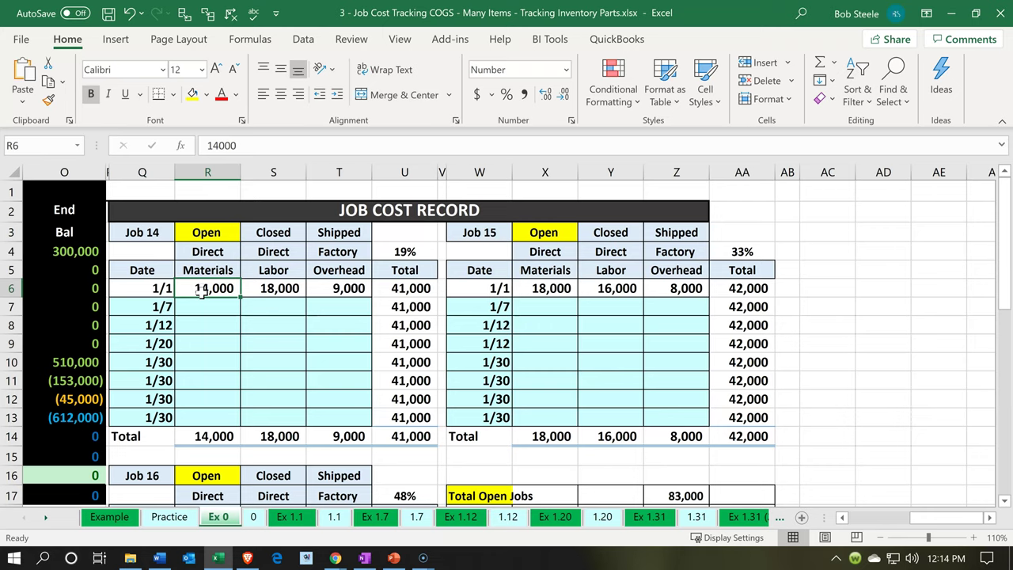
key("Right")
key("Right")
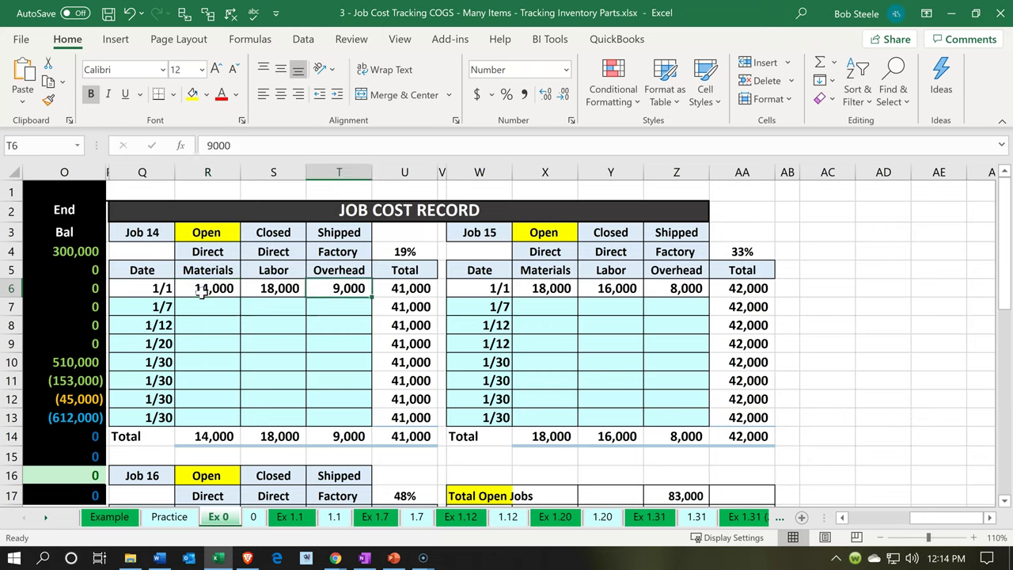
key("Down")
key("Down")
key("Down")
key("Down")
key("Down")
key("Down")
key("Down")
key("Down")
key("Right")
key("Down")
key("Up")
Review Job 15's column totals for direct materials, direct labor and factory overhead.
key("Right")
key("Right")
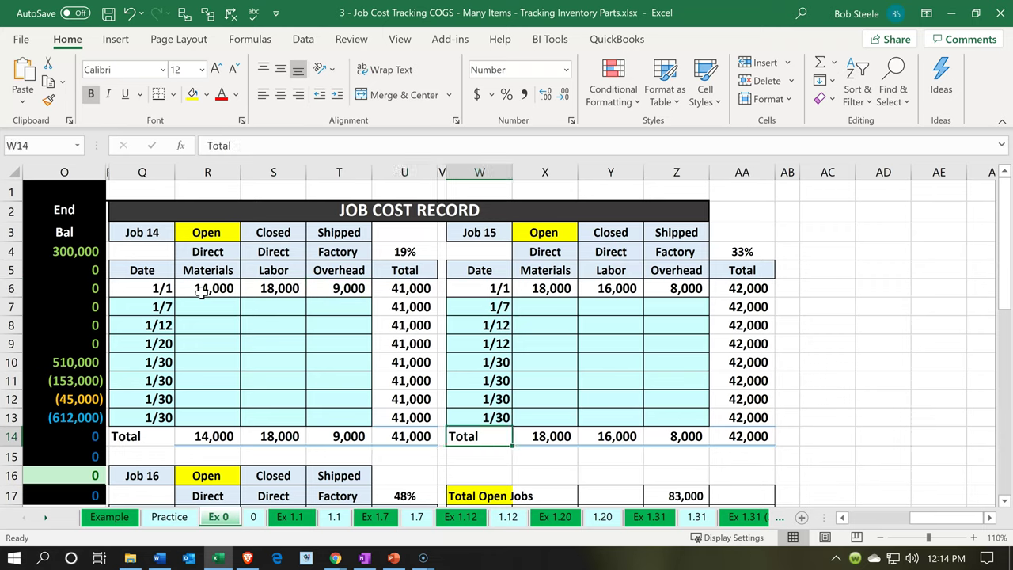
key("Right")
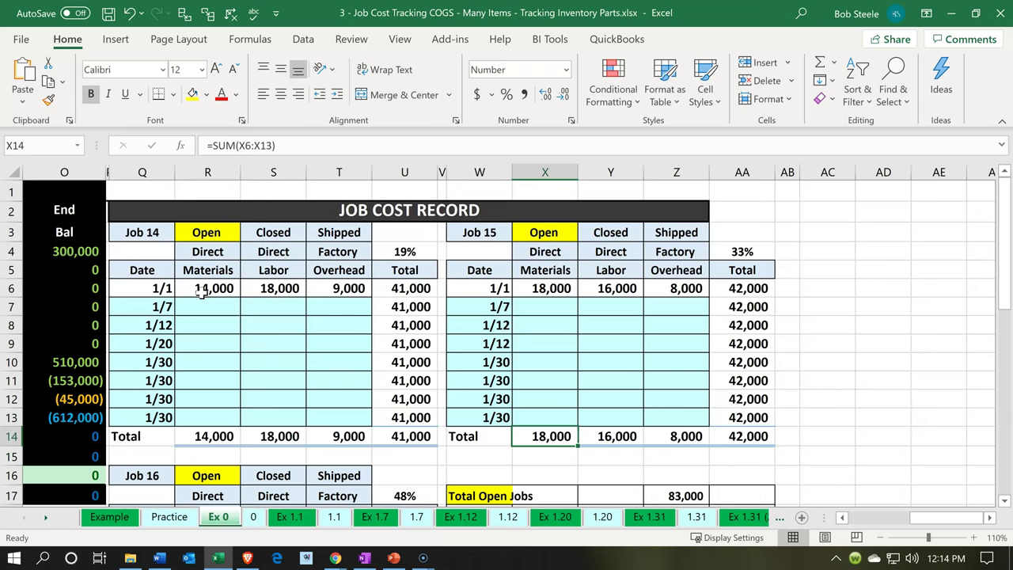
key("Right")
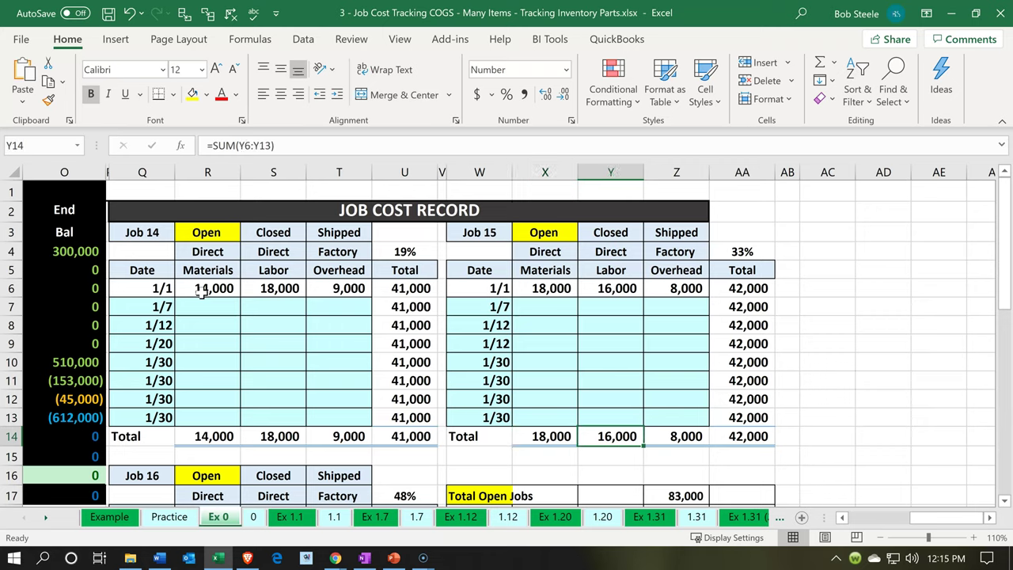
key("Right")
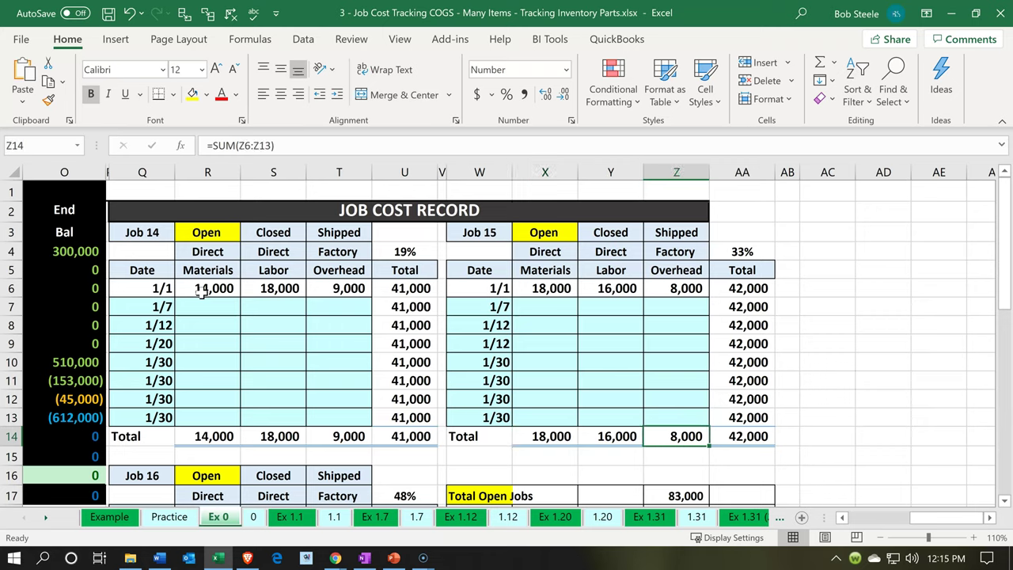
Inspect the Total Open Jobs formula in cell Z17 below the Job 15 record.
scroll(202, 293, "down", 1)
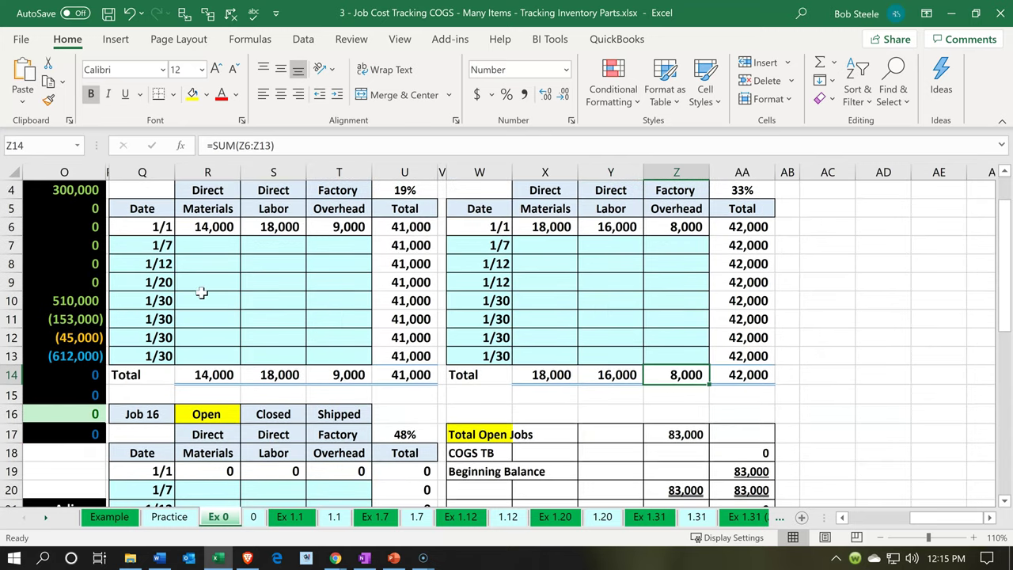
scroll(202, 292, "down", 2)
scroll(201, 293, "down", 1)
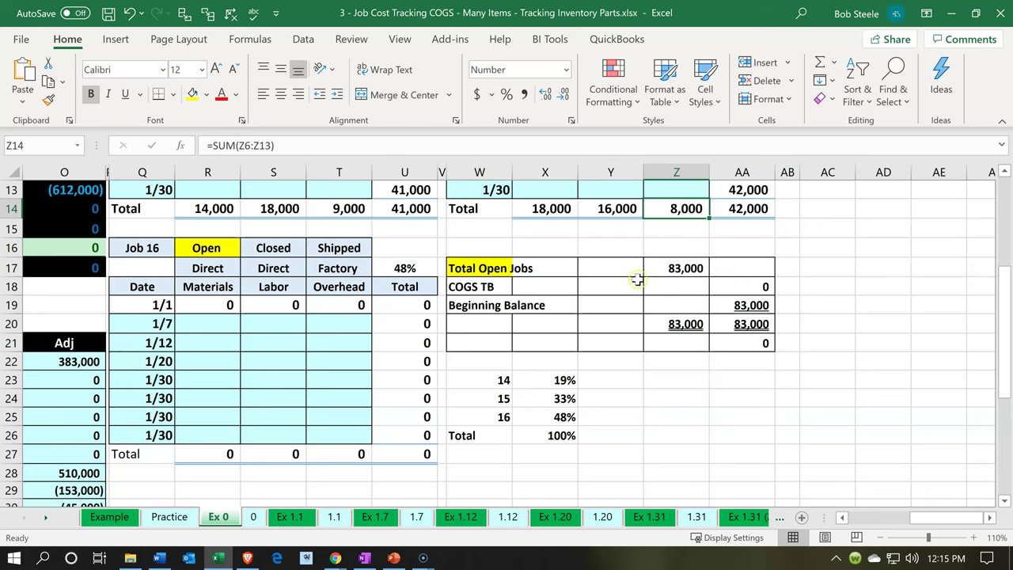
left_click(699, 268)
double_click(699, 268)
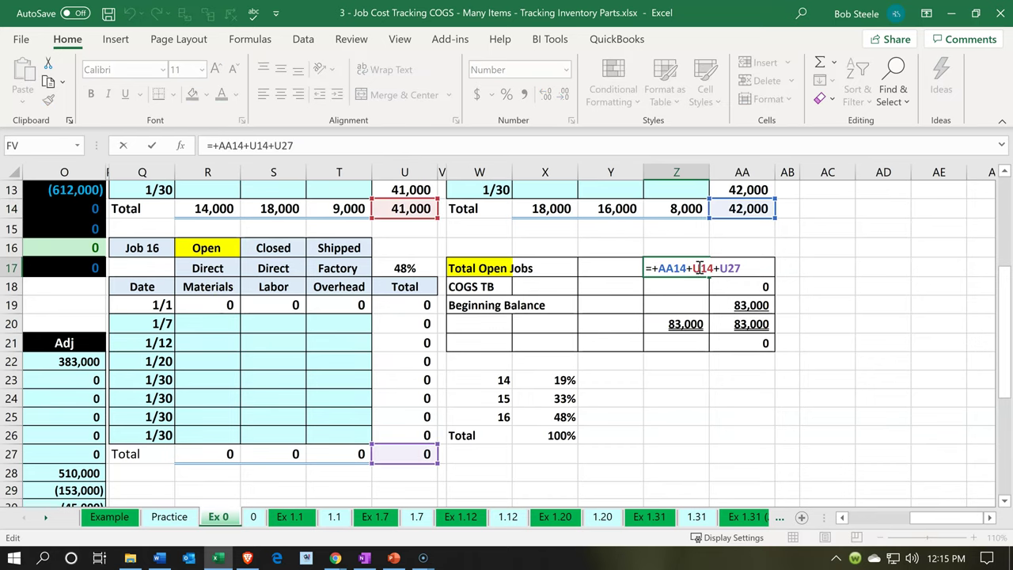
key("Return")
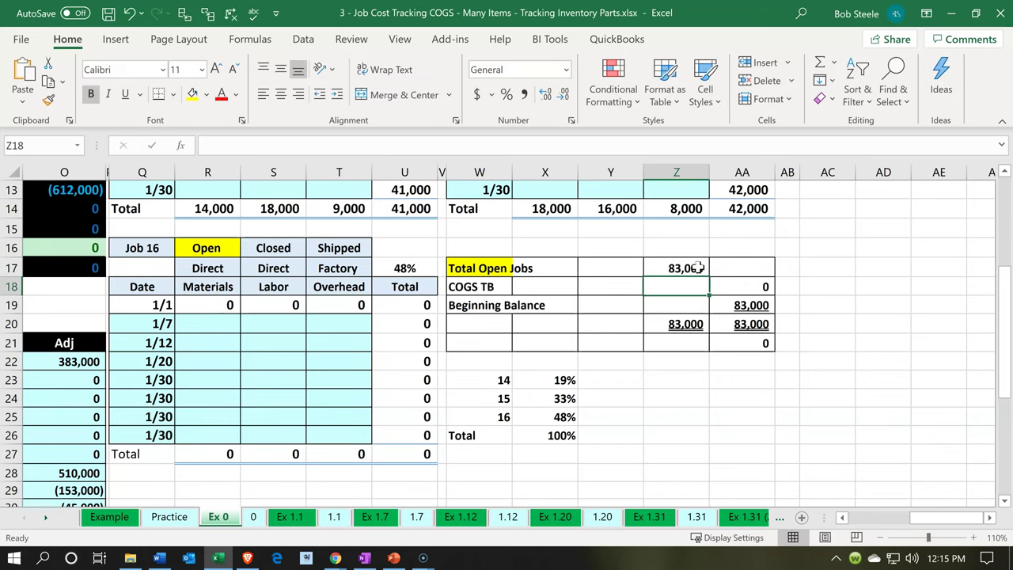
Examine the ending balances of Cost of goods sold, Capital and Work in process inventory in the trial balance.
scroll(699, 268, "up", 3)
key("Left")
key("Left")
key("Left")
key("Left")
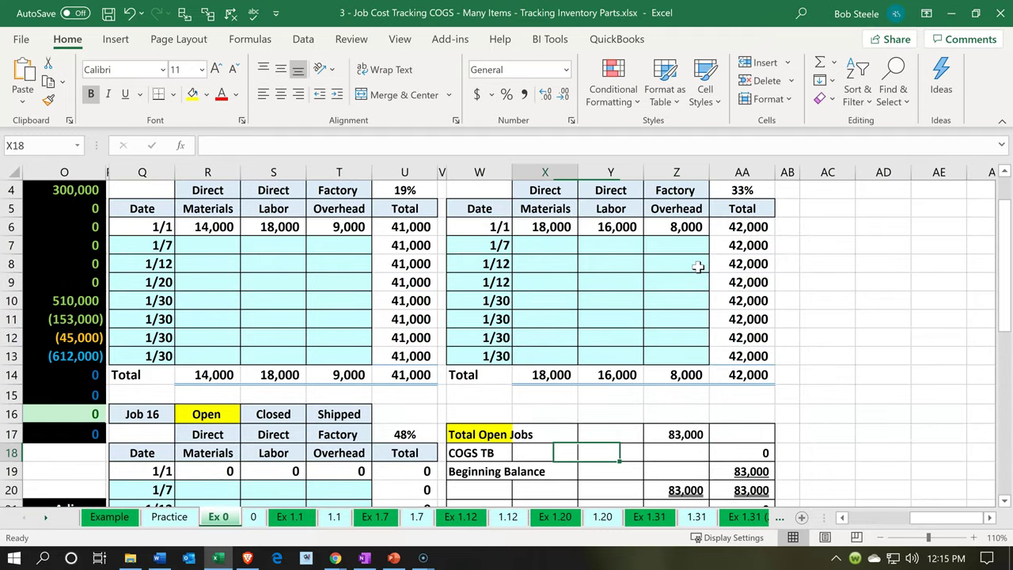
key("Left")
key("Left")
key("Left")
key("Left")
key("Left")
key("Left")
key("Left")
key("Left")
key("Left")
key("Left")
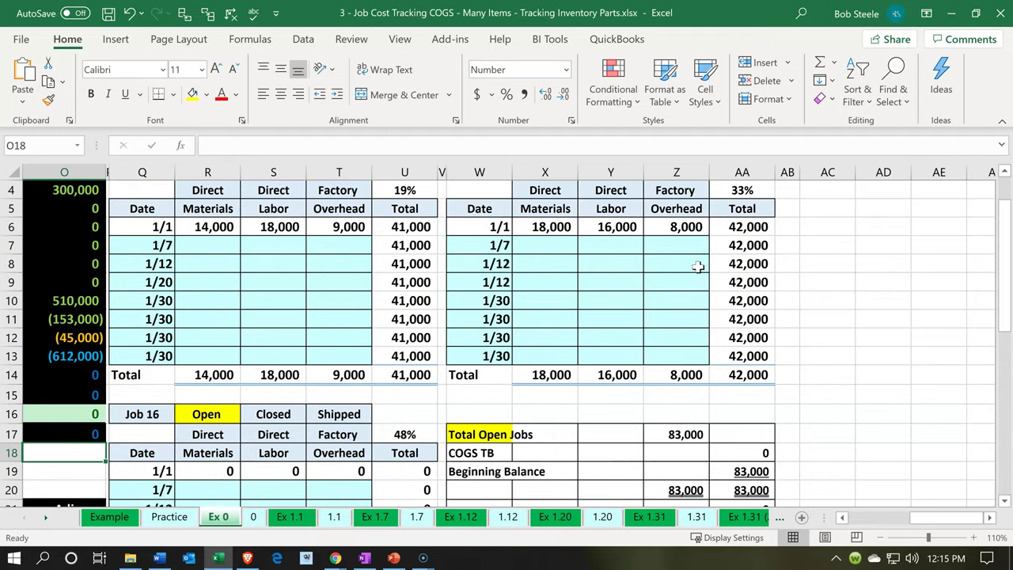
key("Left")
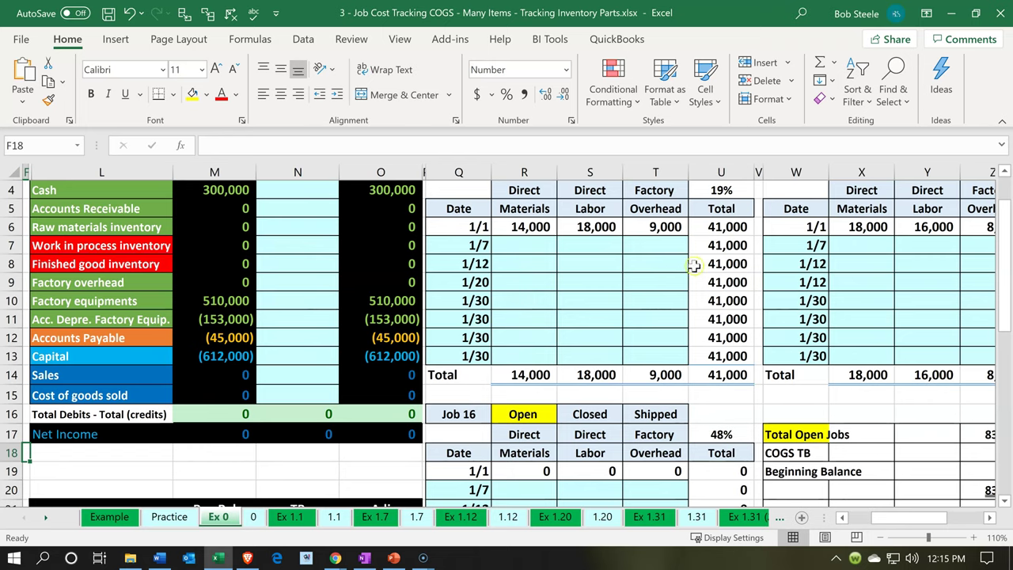
scroll(361, 357, "up", 1)
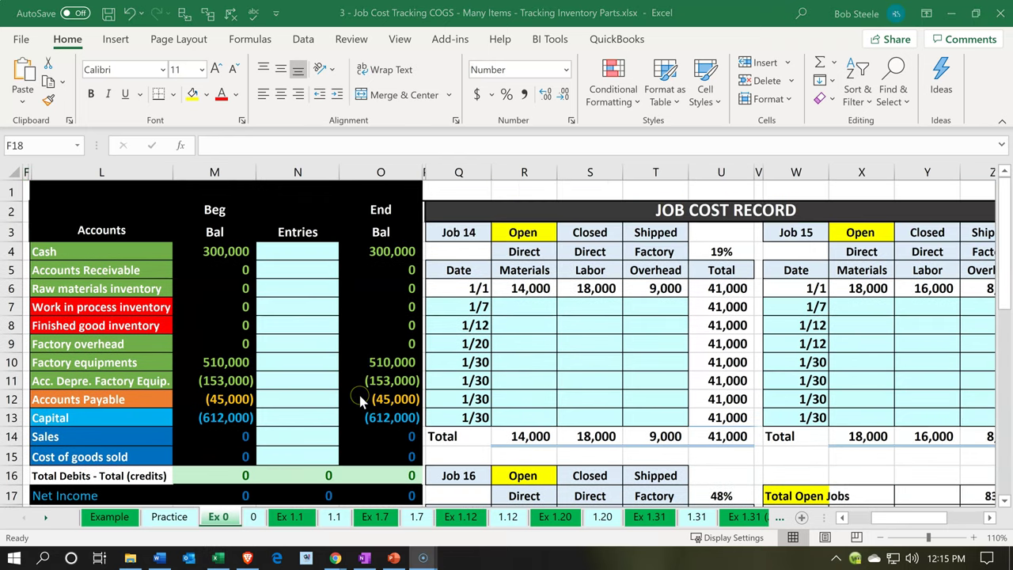
left_click(378, 454)
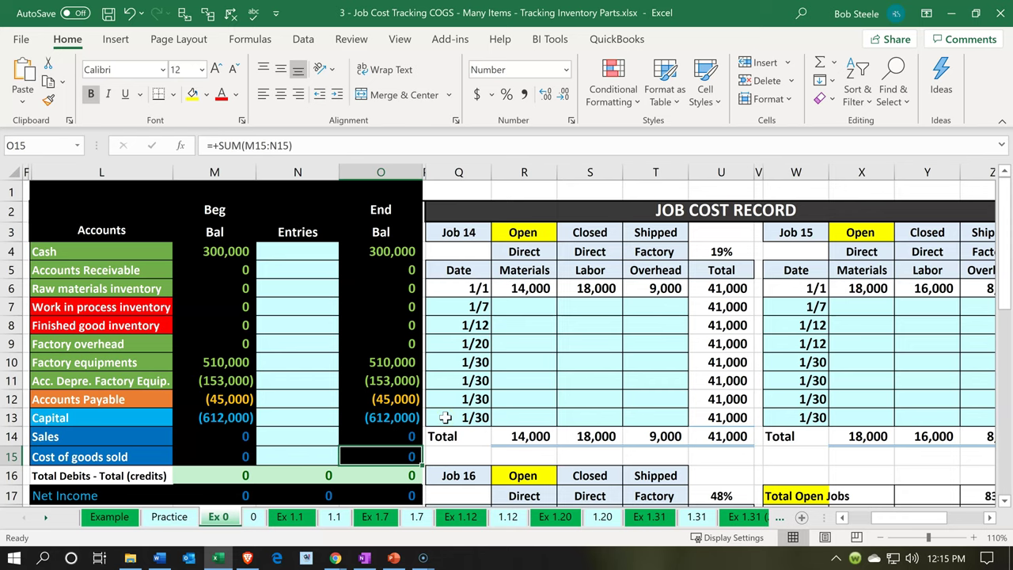
left_click(413, 420)
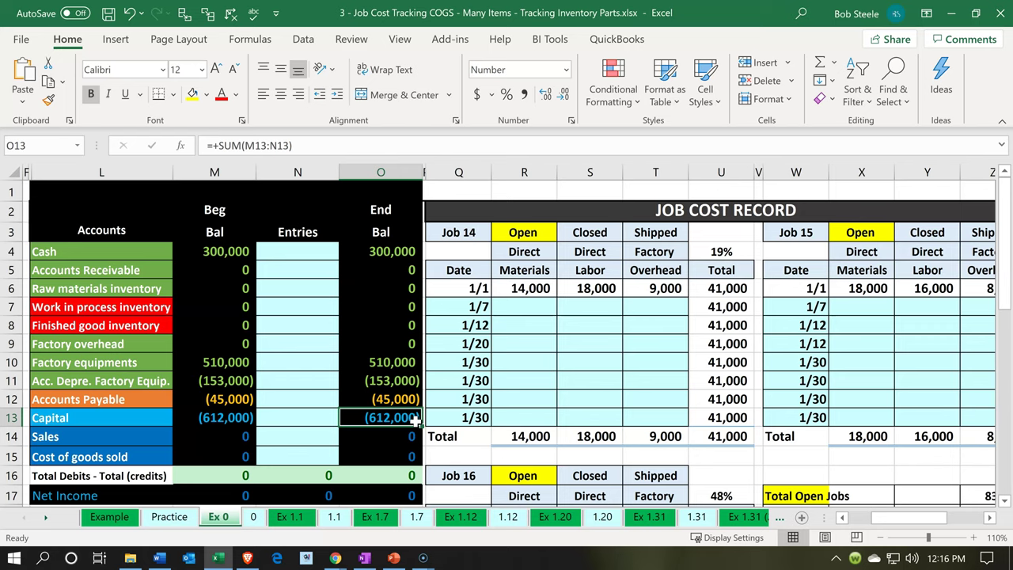
left_click(400, 299)
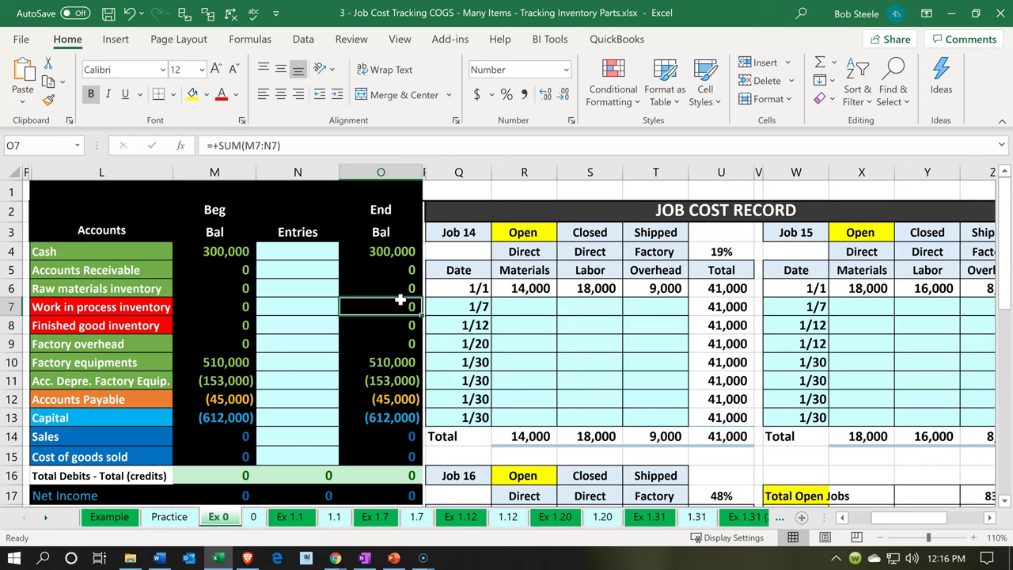
Return to the Job 14 and Job 15 cost records to compare them with the trial balance.
key("Right")
key("Right")
key("Right")
key("Right")
key("Right")
key("Right")
key("Right")
key("Right")
key("Right")
key("Right")
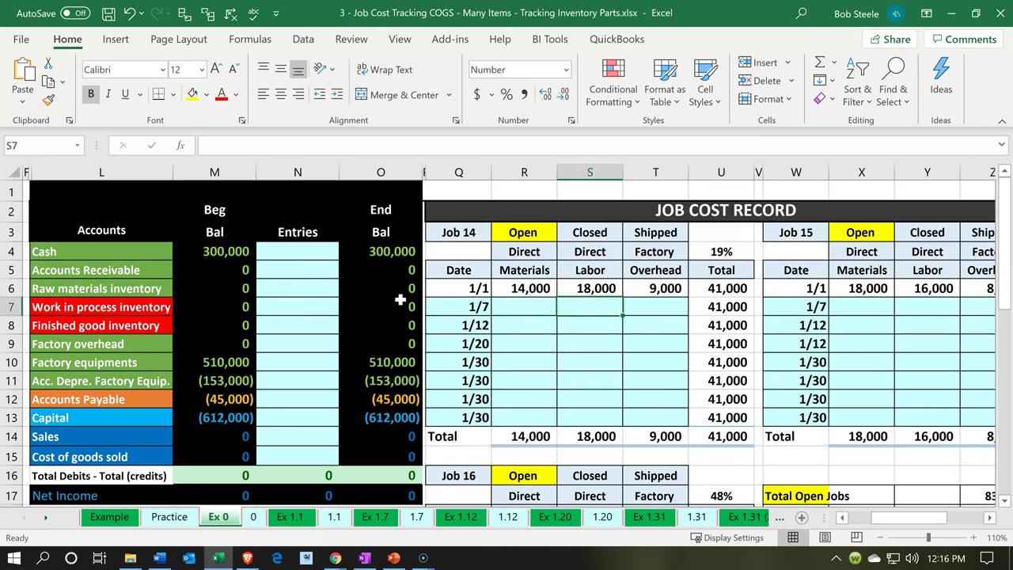
key("Right")
key("Right")
key("Right")
key("Right")
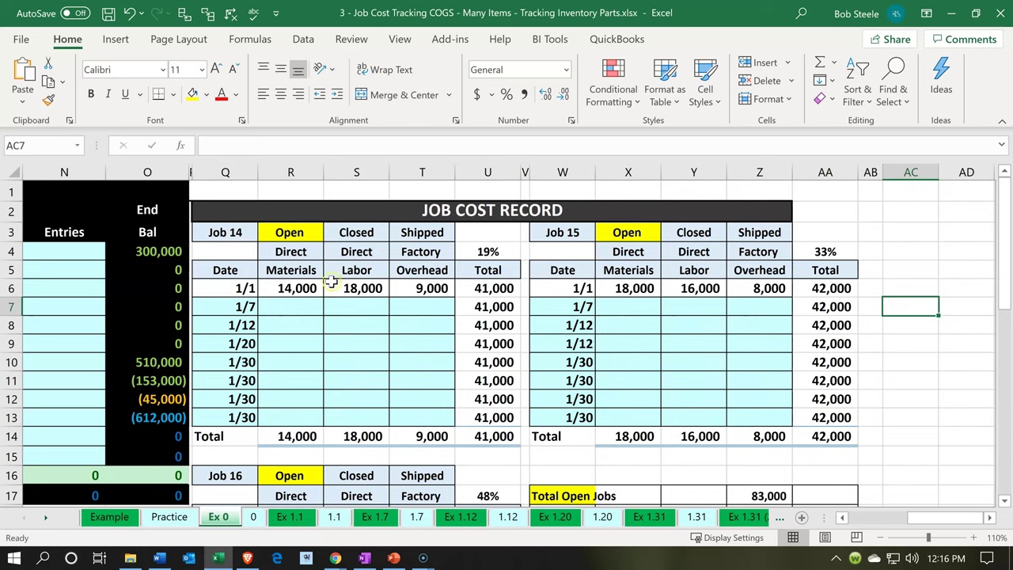
Review Job 14's 1/1 direct materials, direct labor and factory overhead costs in the job cost record.
left_click(305, 289)
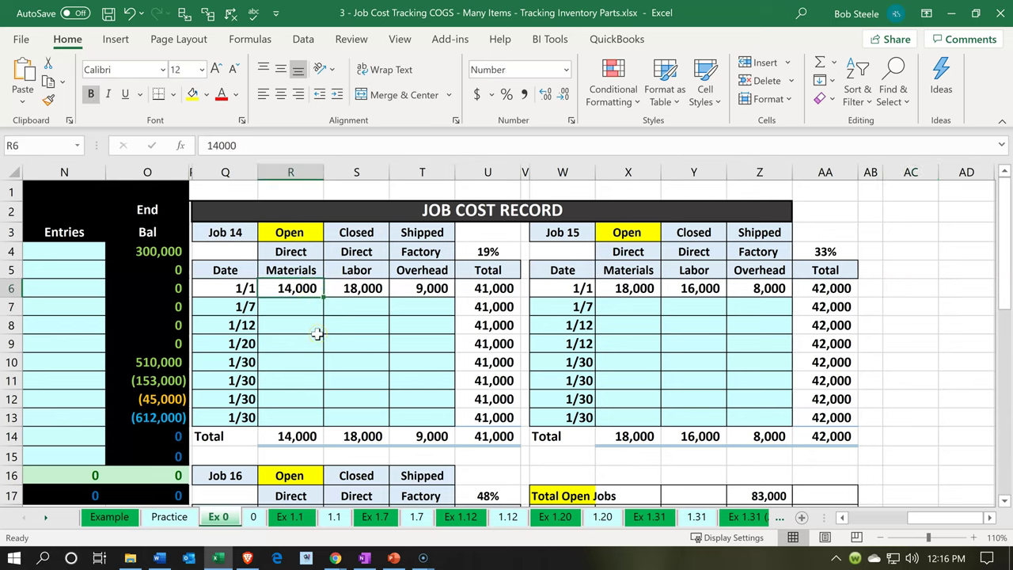
key("Right")
key("Right")
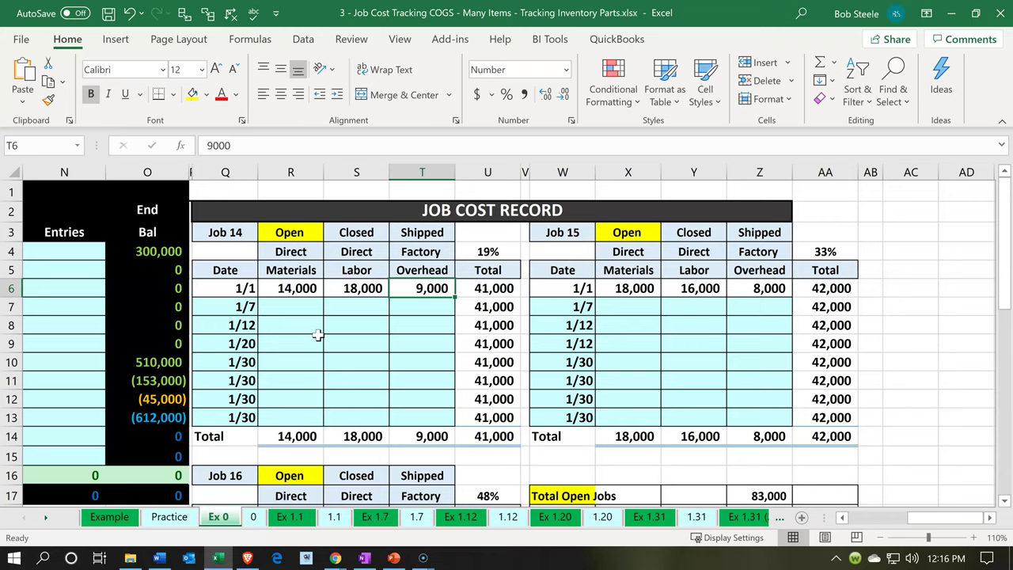
left_click(317, 338)
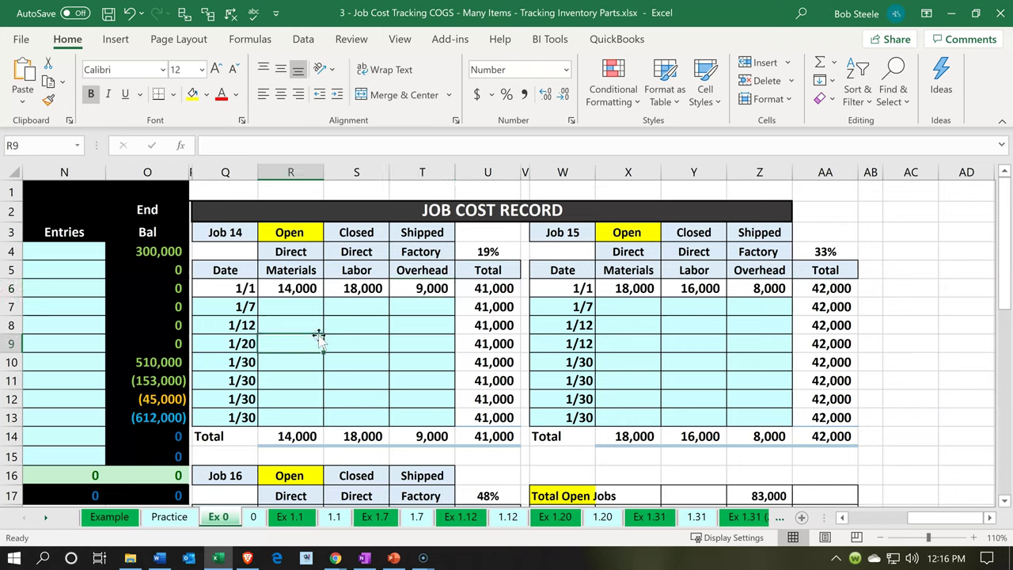
Compare the trial balance inventory and Factory overhead accounts with Job 14's 1/1 direct materials cost.
key("Left")
key("Left")
key("Left")
key("Left")
key("Left")
key("Left")
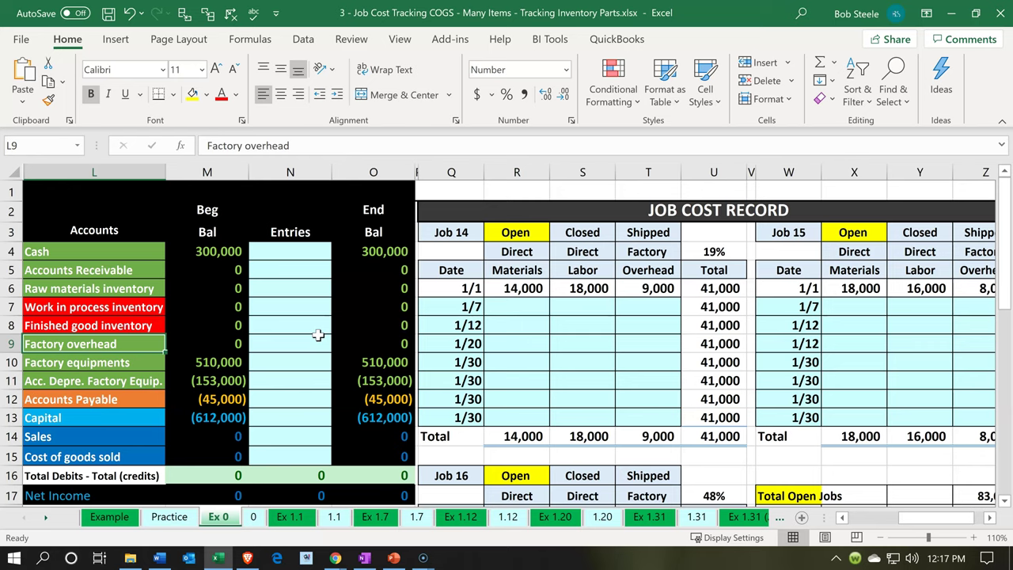
left_click(489, 286)
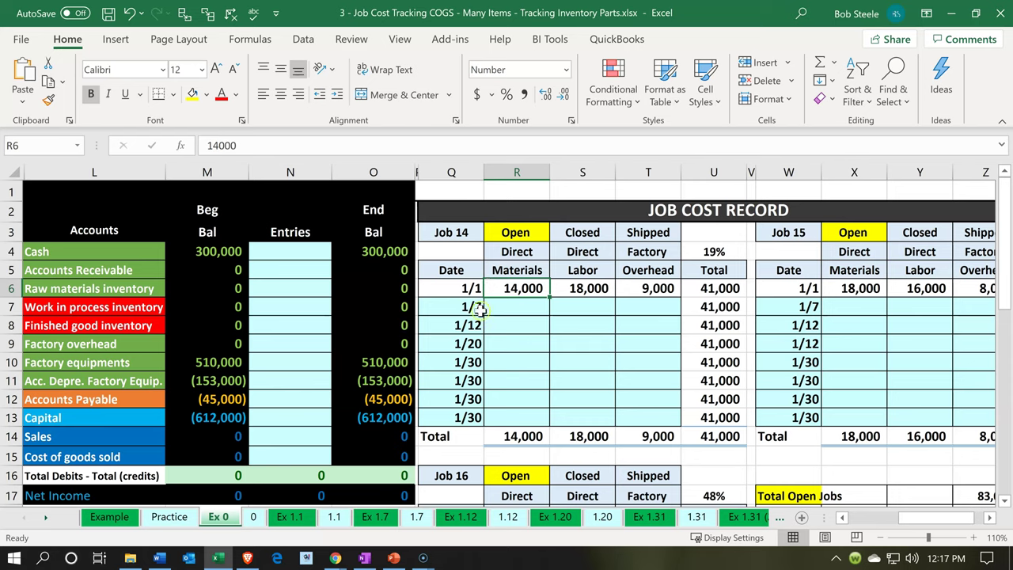
Switch to QuickBooks Online in Chrome, start a new vendor expense and dismiss the guided tour offer.
left_click(335, 558)
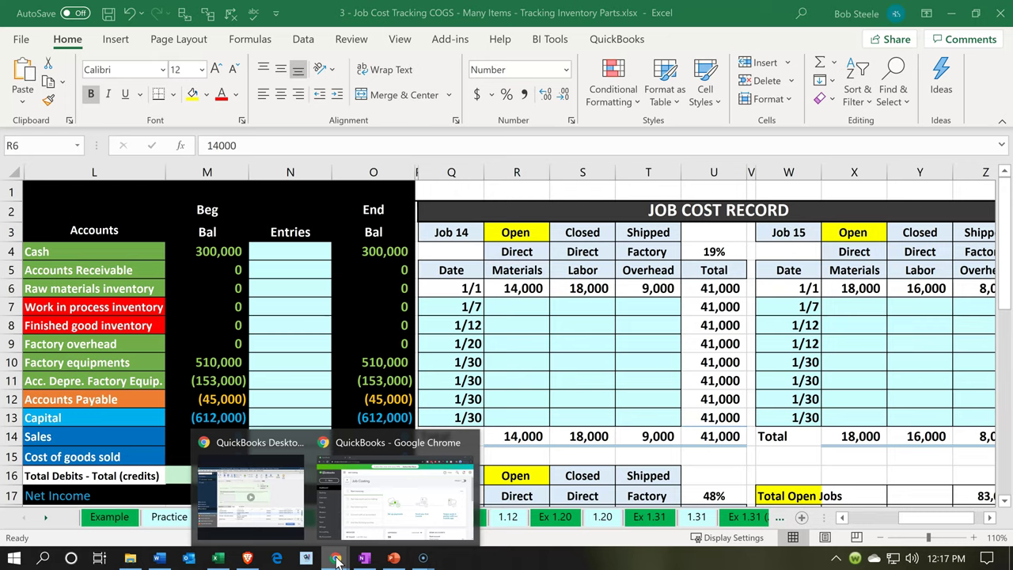
left_click(389, 510)
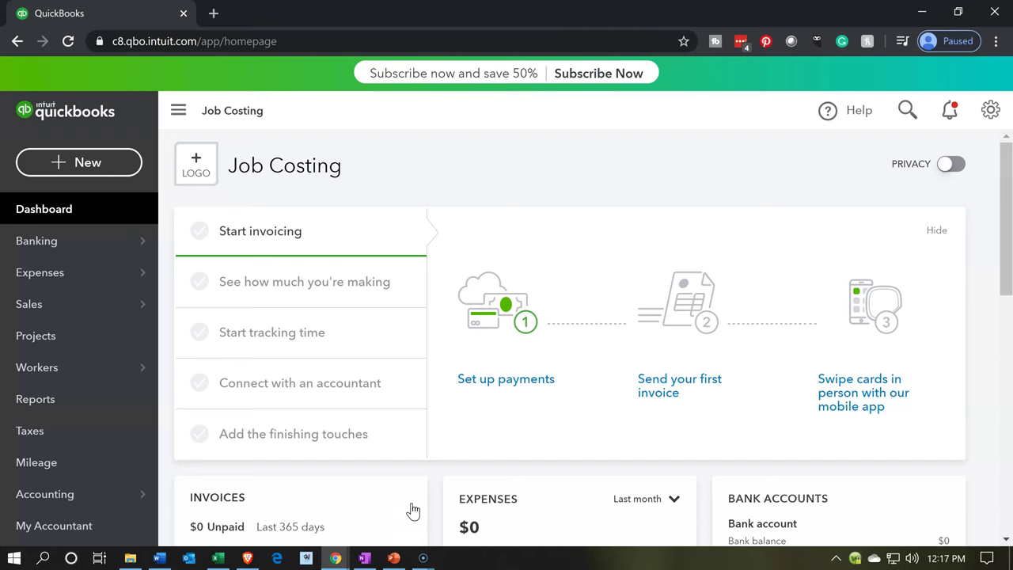
left_click(105, 162)
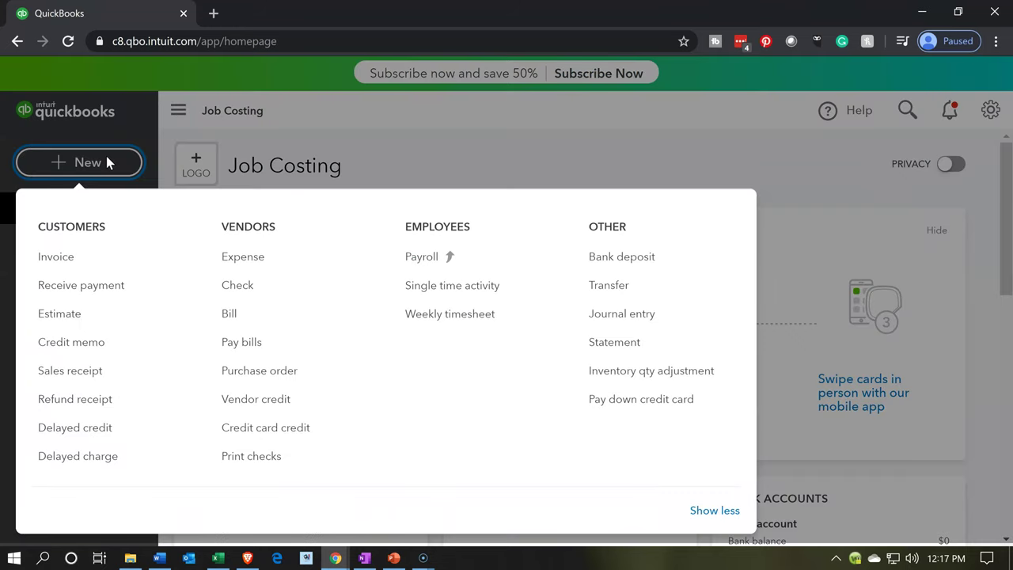
left_click(240, 262)
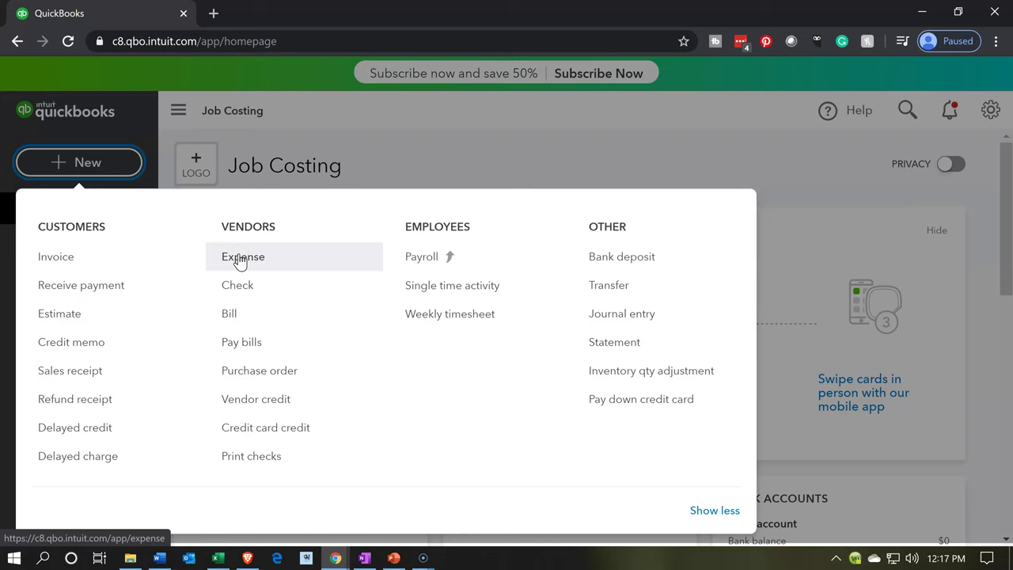
left_click(240, 262)
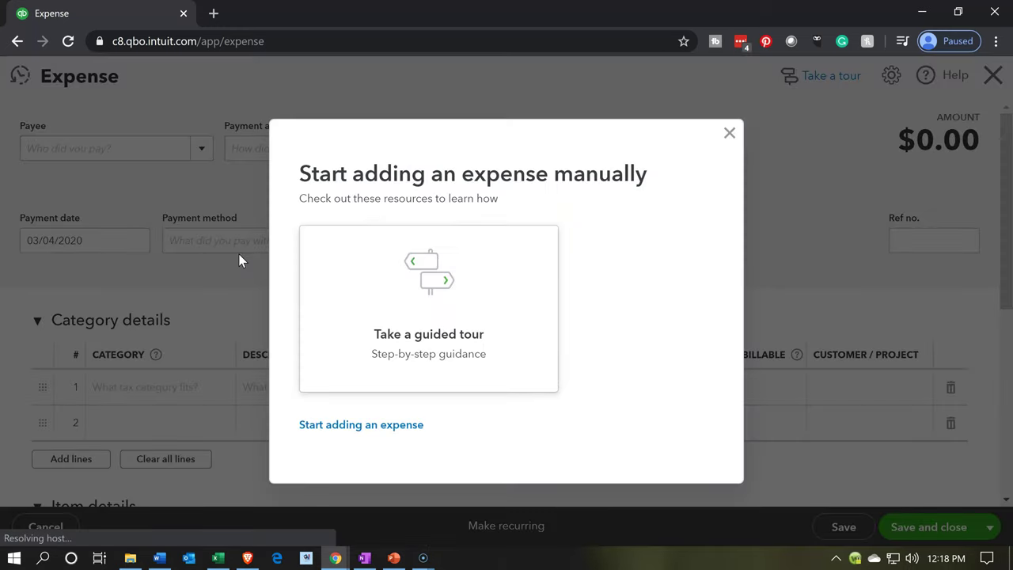
left_click(239, 253)
Enter Misc as the expense's payee and save it as a new vendor.
left_click(155, 146)
type("Misc")
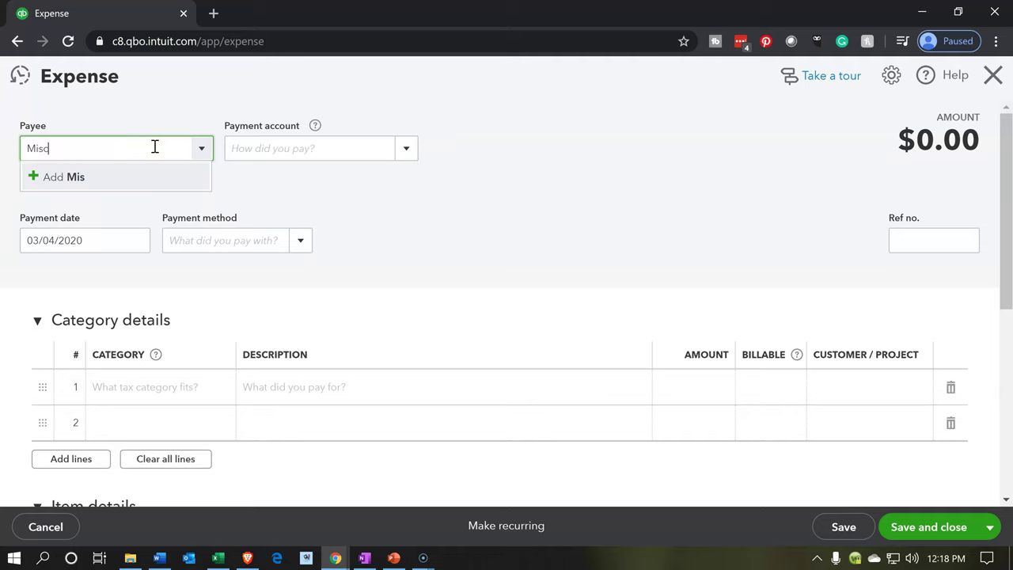
key("Return")
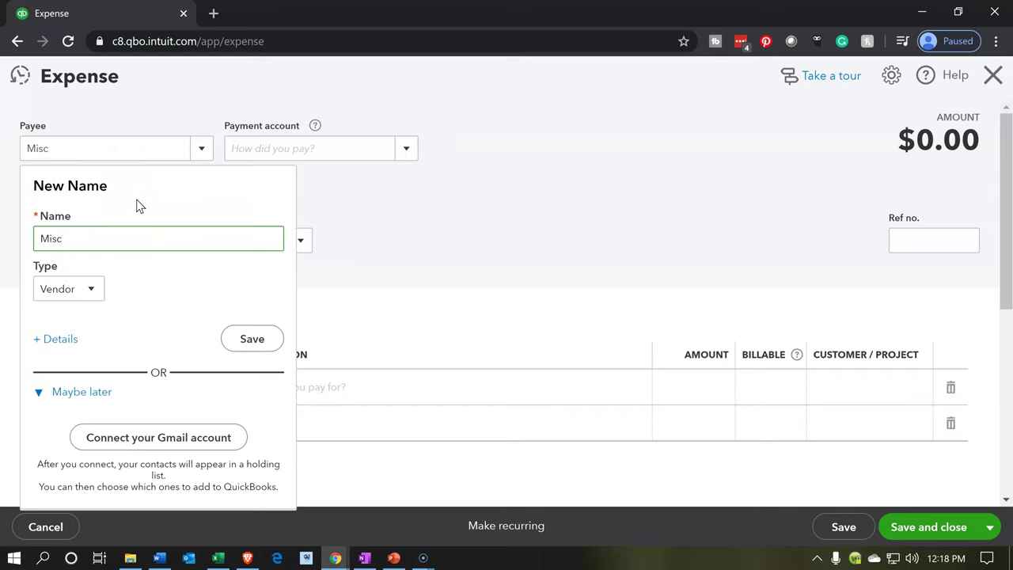
left_click(277, 332)
left_click(253, 335)
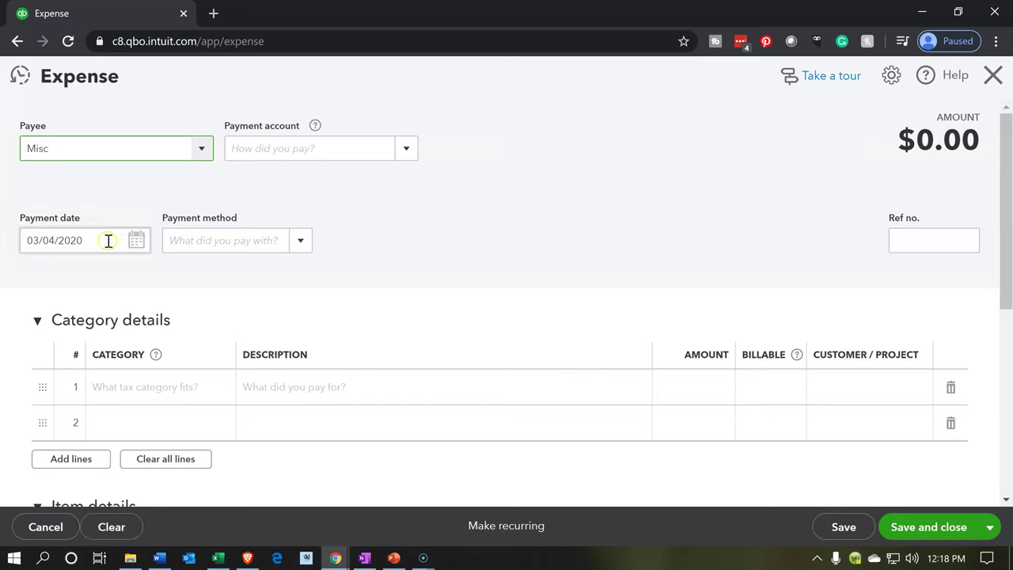
Set the expense's payment date to 12/31/2019 and its payment method to Cash.
left_click(106, 240)
type("12311")
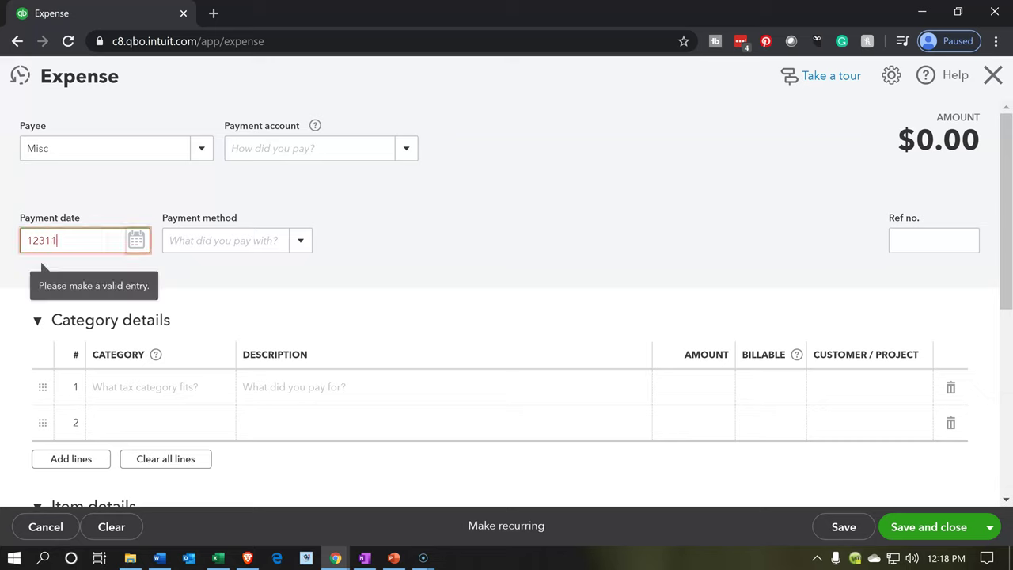
key("Tab")
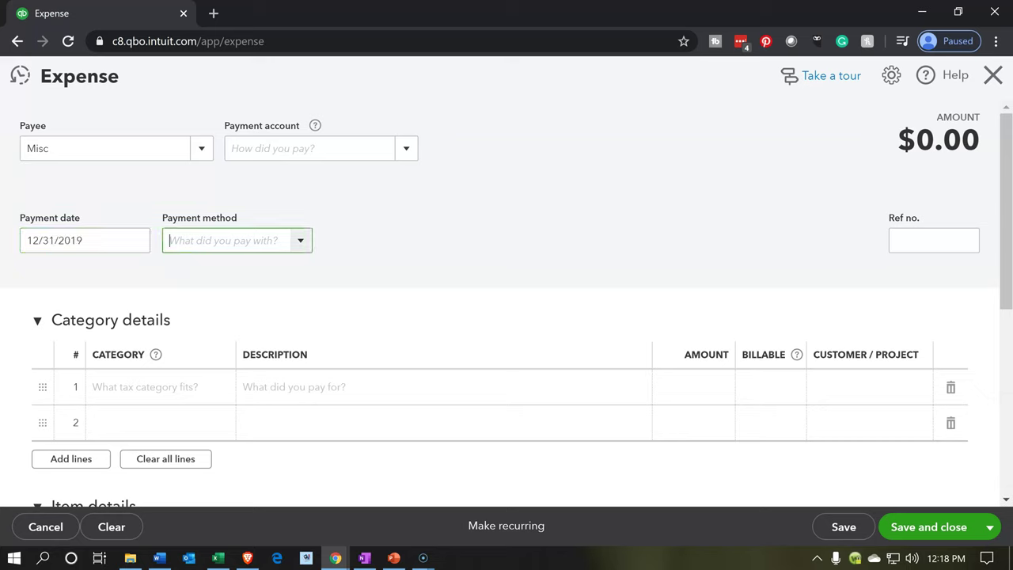
left_click(294, 244)
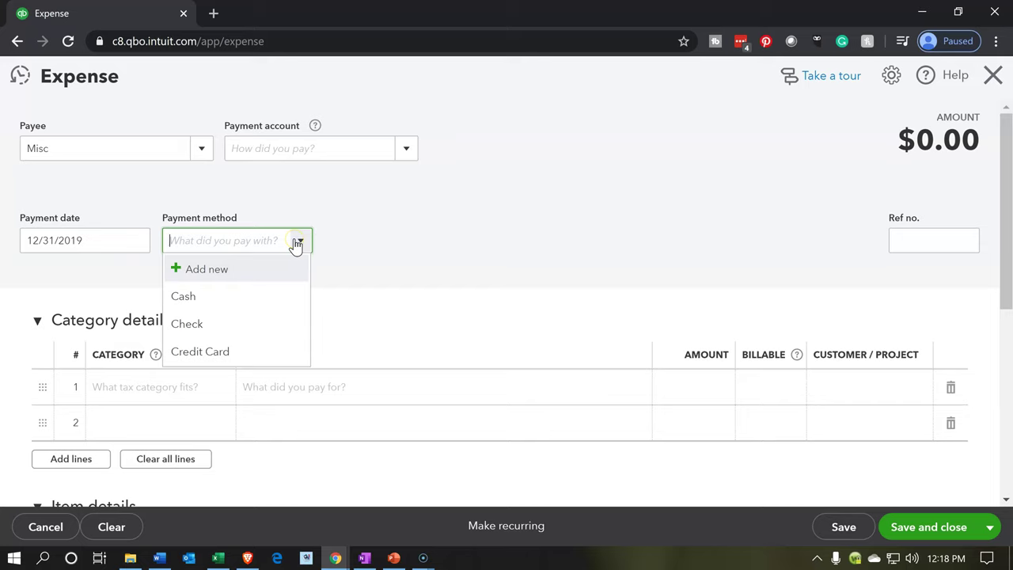
left_click(245, 298)
Collapse the expense's Category details section and bring the Item details lines into view.
scroll(407, 246, "down", 1)
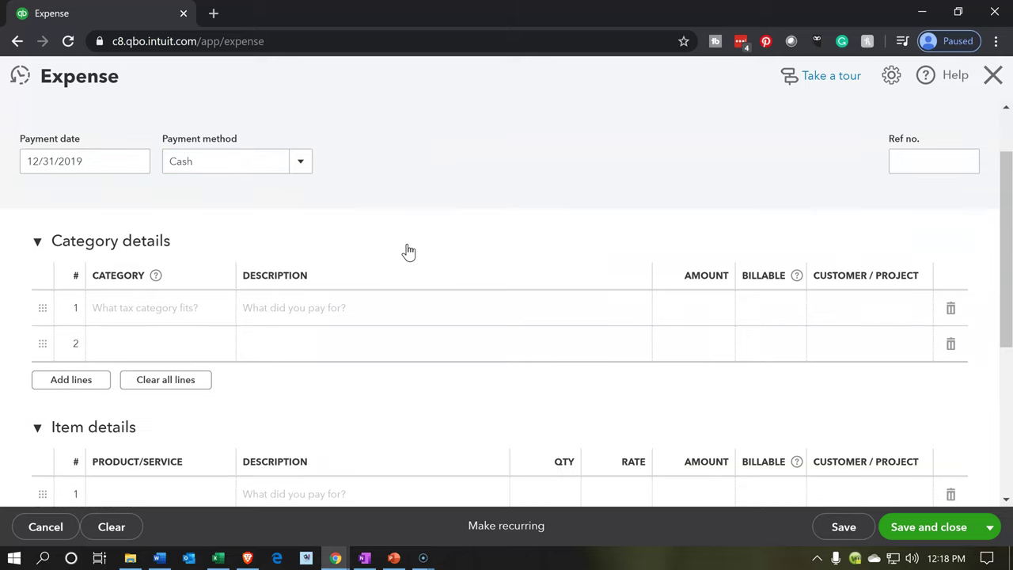
left_click(222, 206)
left_click(38, 250)
left_click(52, 299)
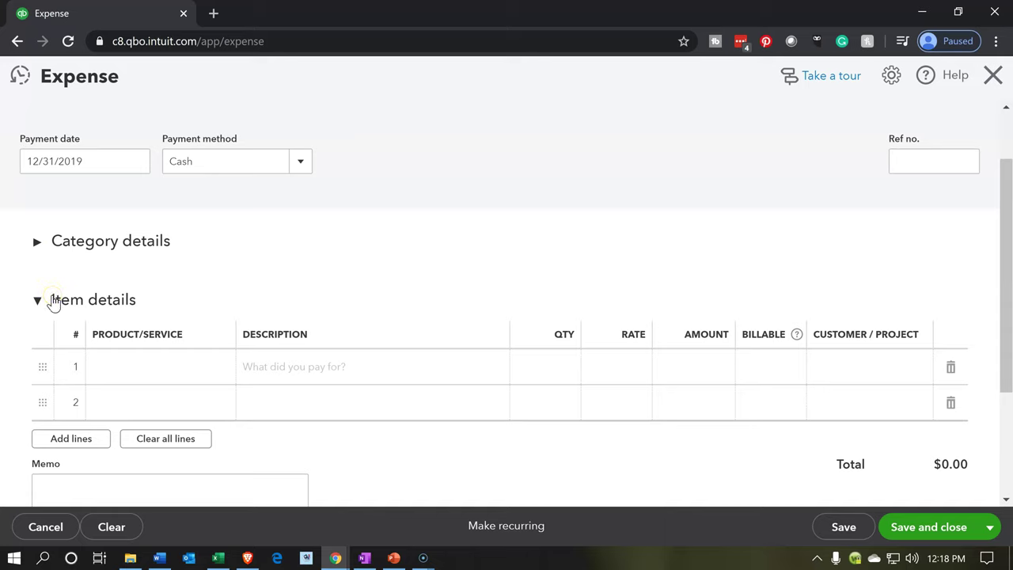
scroll(49, 301, "down", 1)
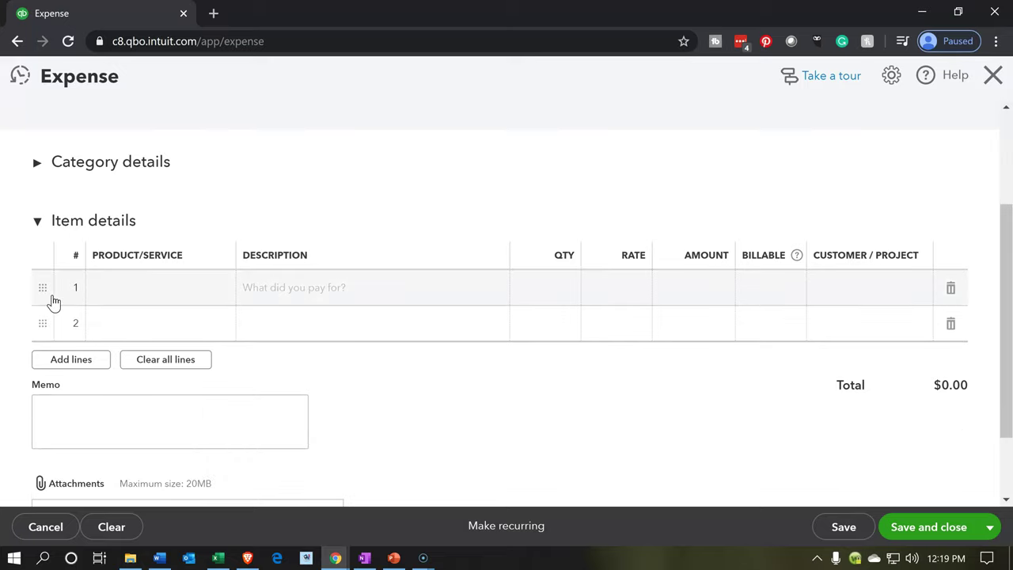
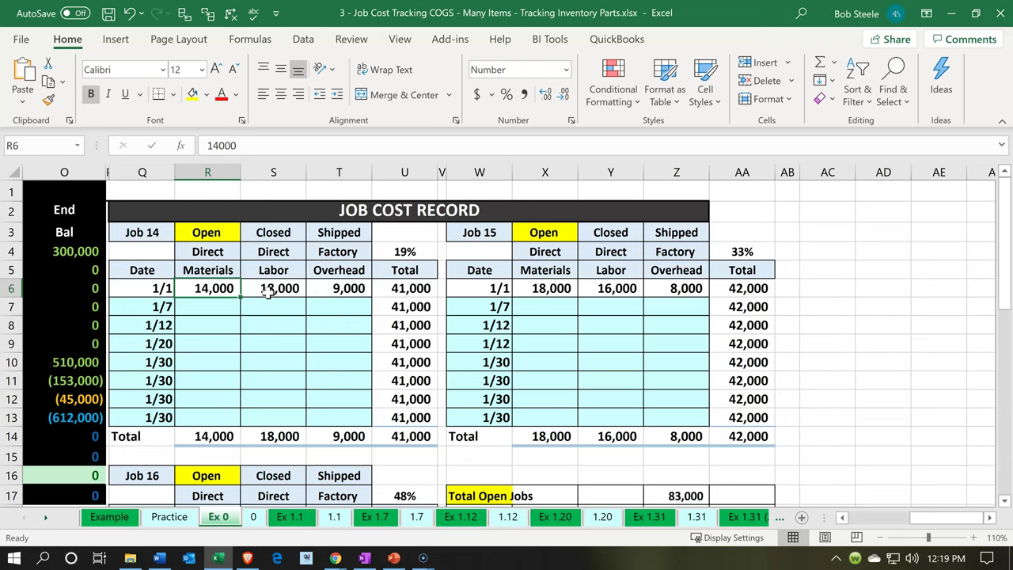
Recheck Job 14's 1/1 labor, overhead and materials amounts in the Excel job cost record.
left_click(269, 292)
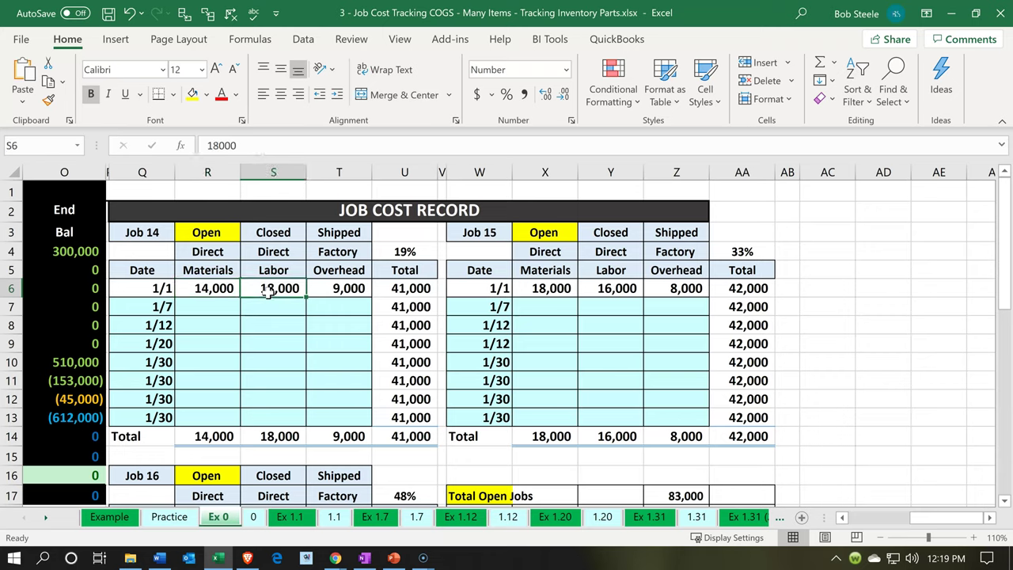
key("Right")
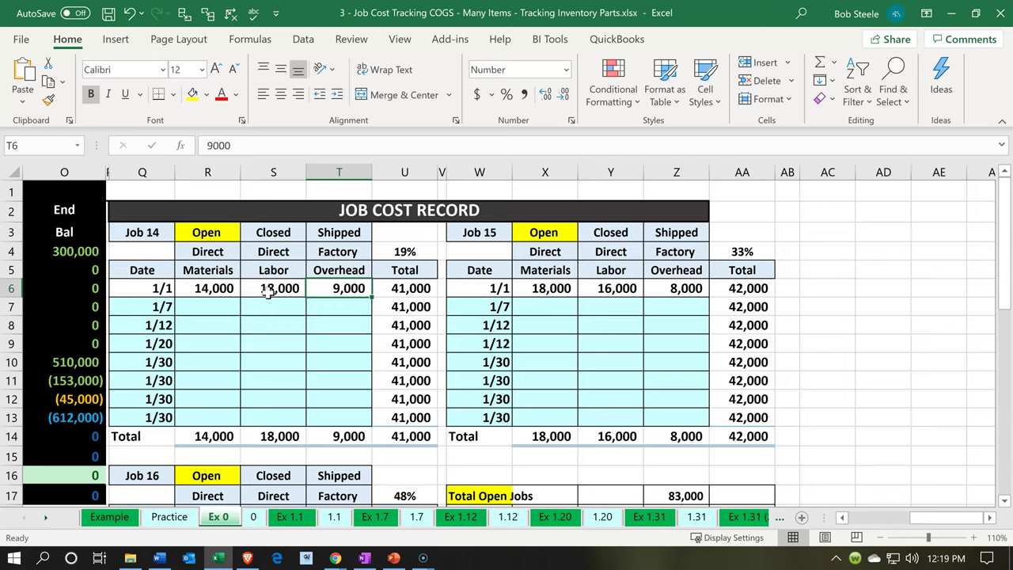
key("Left")
key("Left")
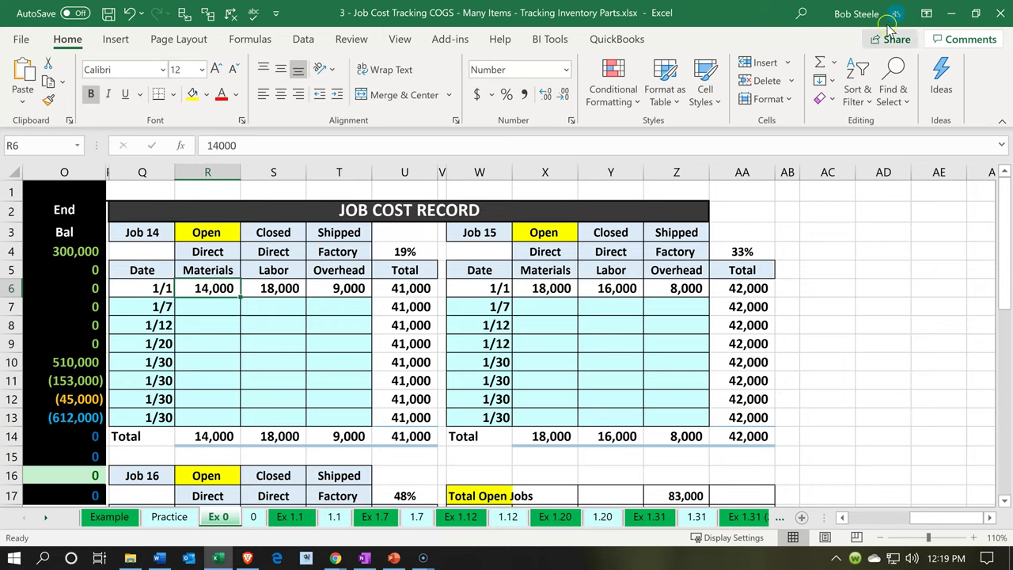
Return to the QuickBooks Online expense and choose Cement render as the product/service on item line 1.
left_click(952, 14)
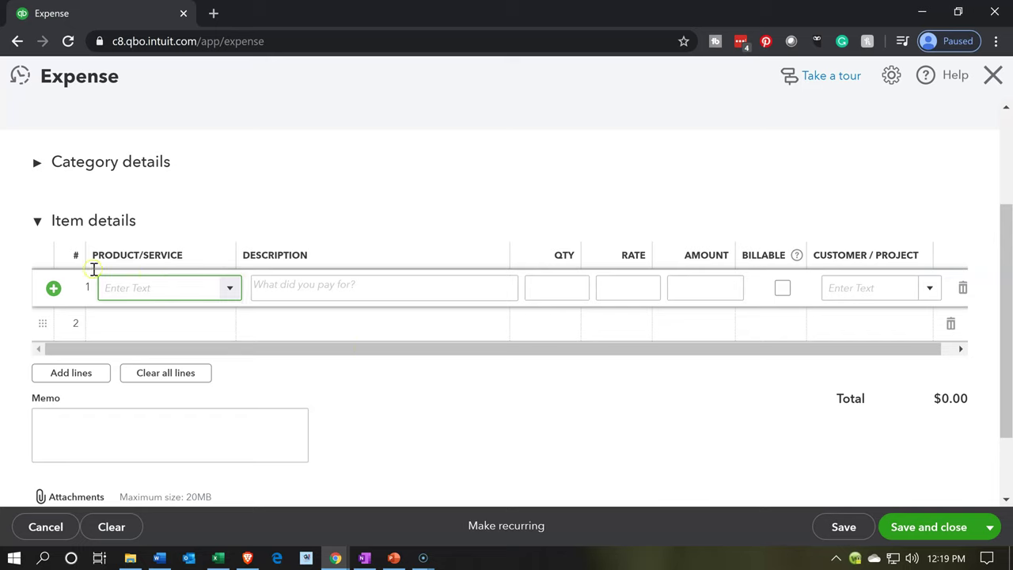
left_click(228, 294)
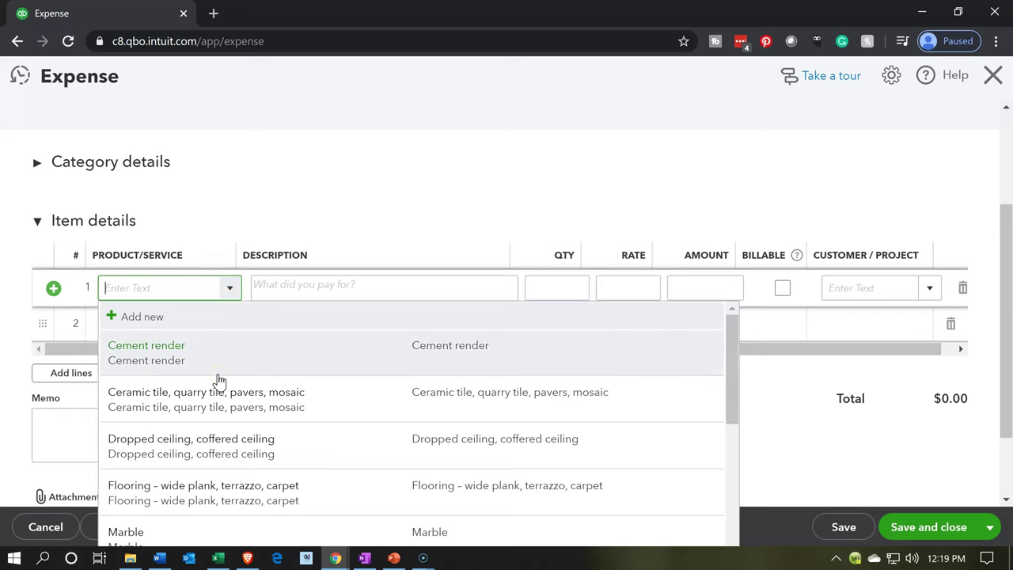
type("ce")
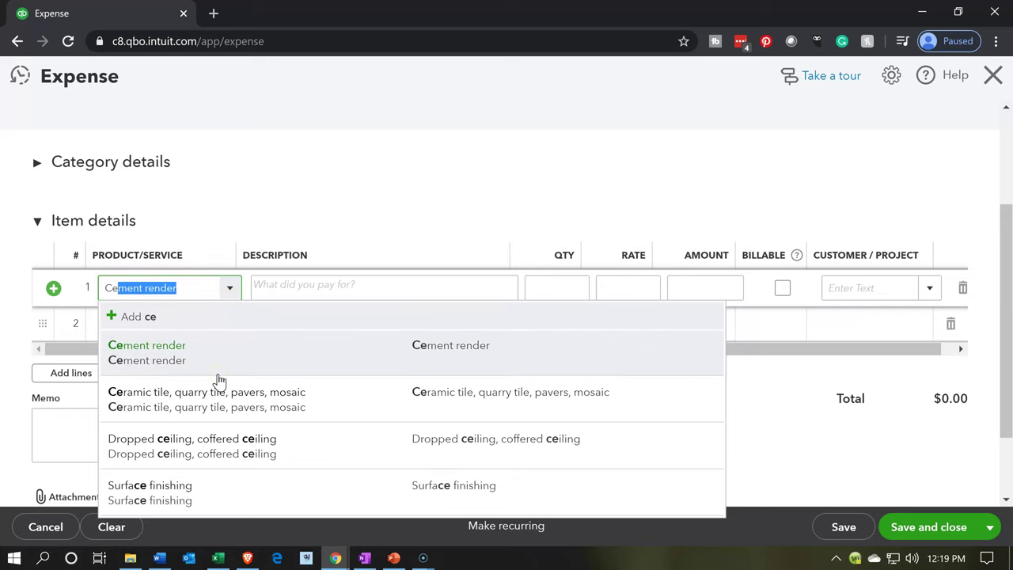
type("m")
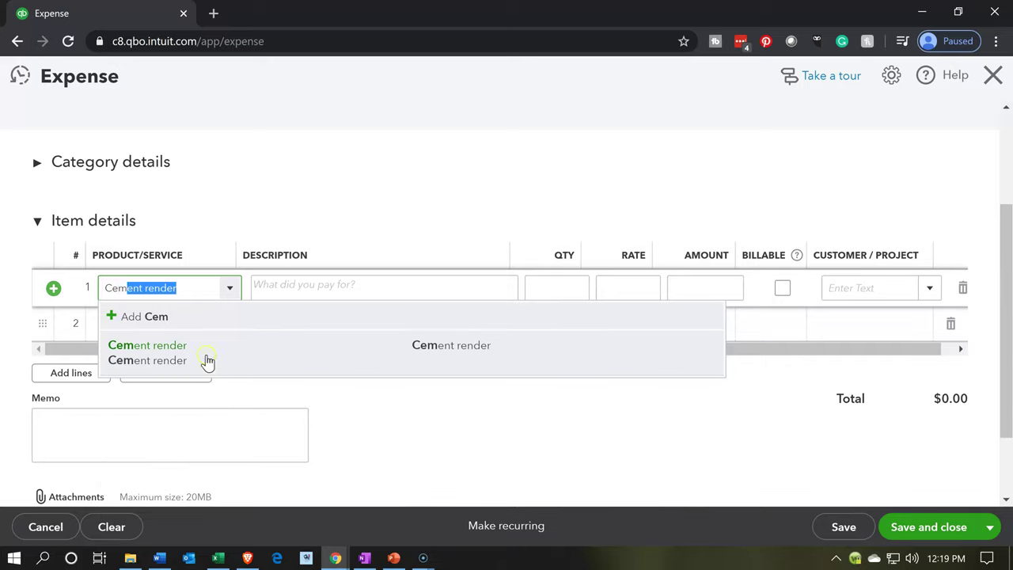
left_click(204, 358)
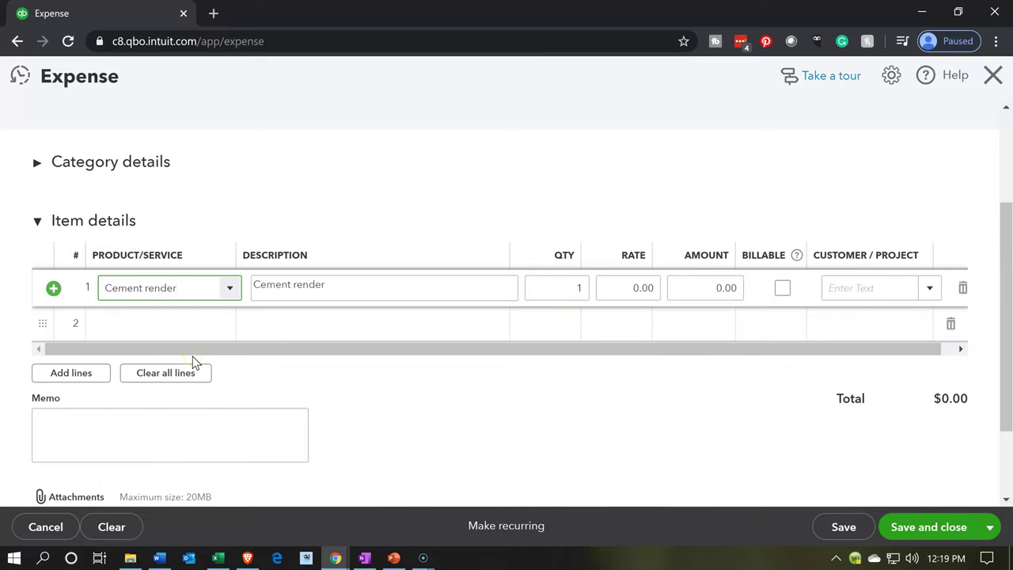
Set the Cement render line's rate to 8,000, keeping a quantity of 1.
key("Tab")
key("Tab")
key("Tab")
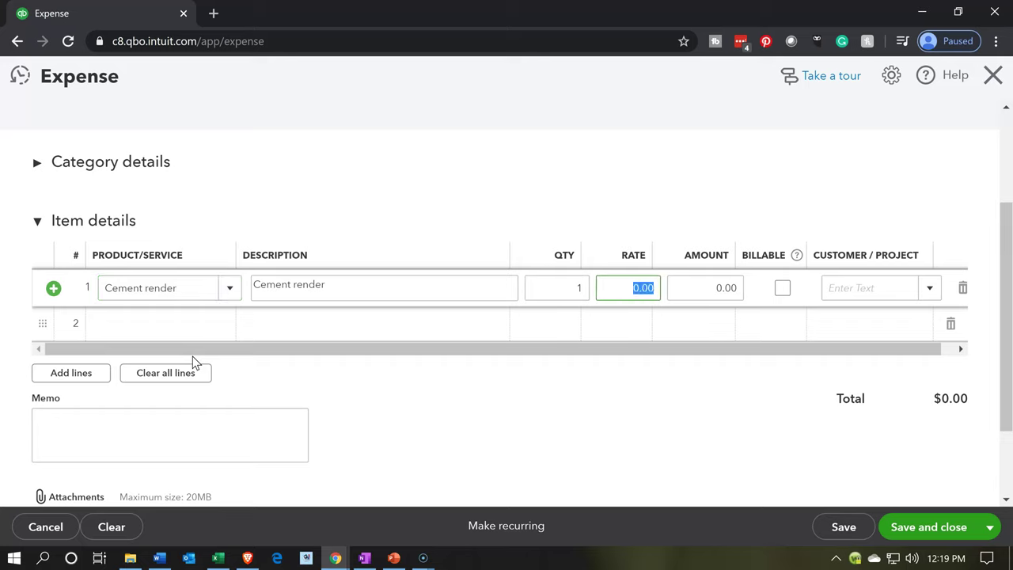
type("8000")
key("Tab")
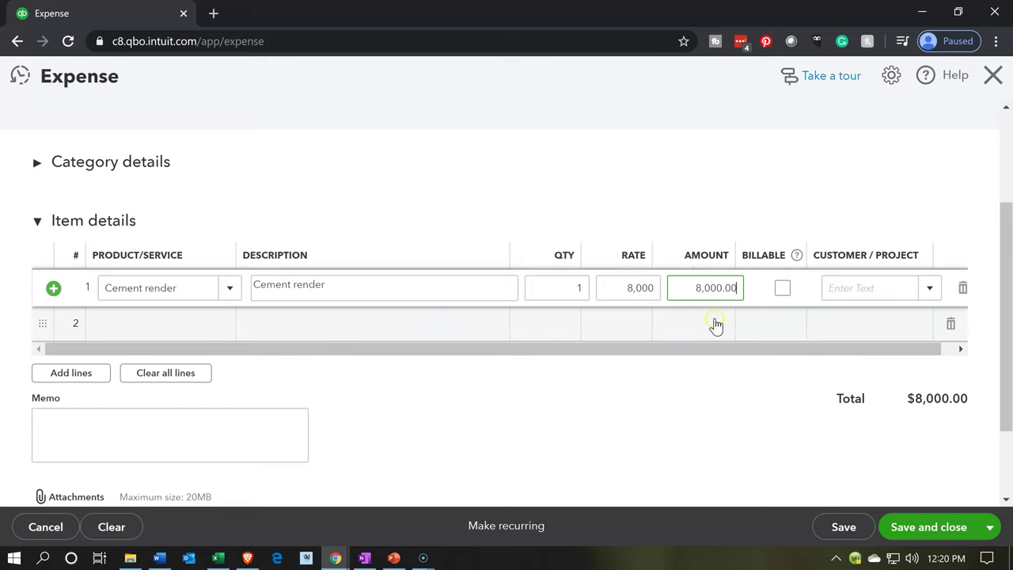
Mark the Cement render line as billable and assign it to project 14 of Customer 1, checking the job number in Excel.
left_click(780, 290)
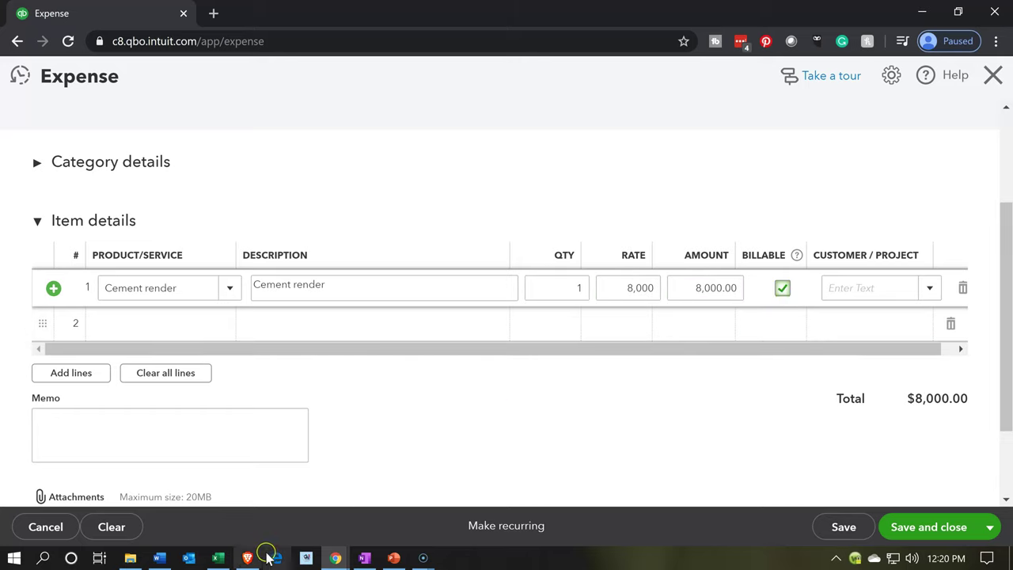
left_click(219, 558)
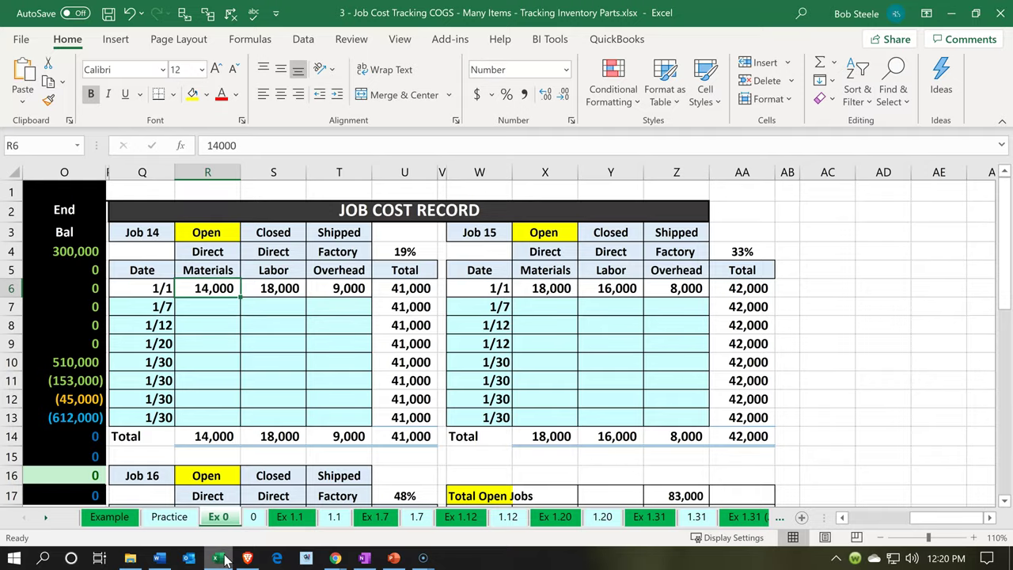
left_click(220, 558)
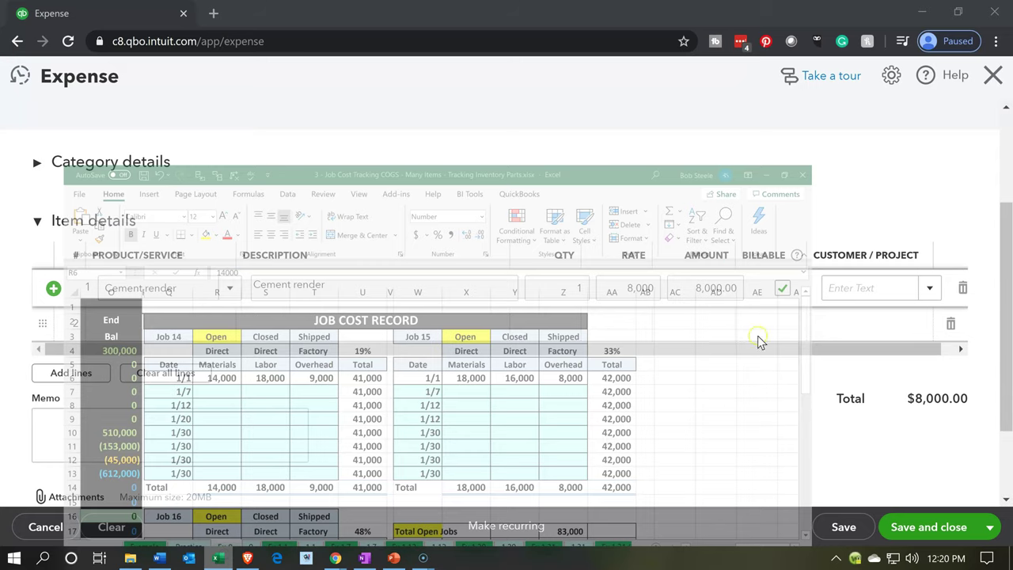
left_click(848, 293)
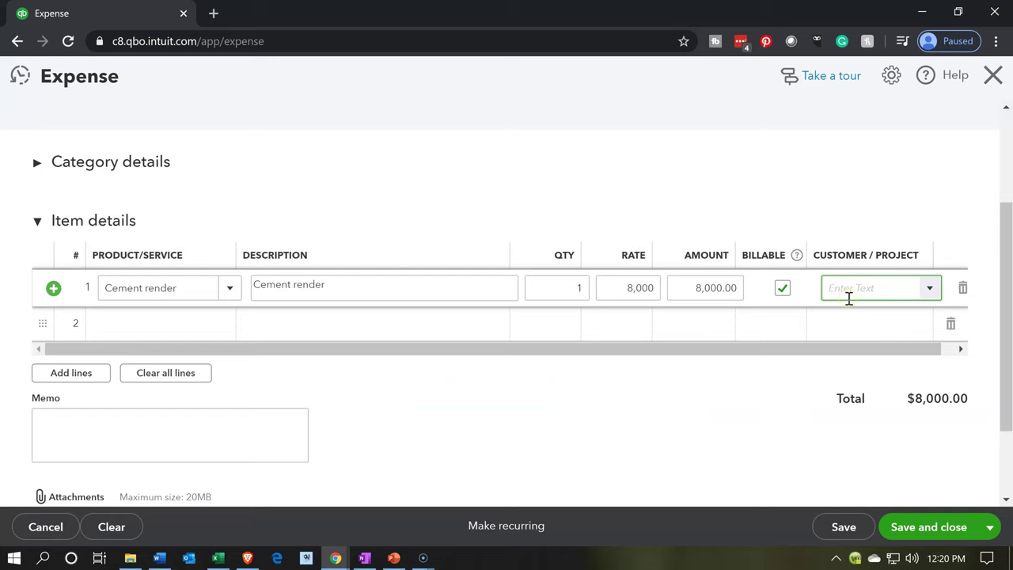
type("14")
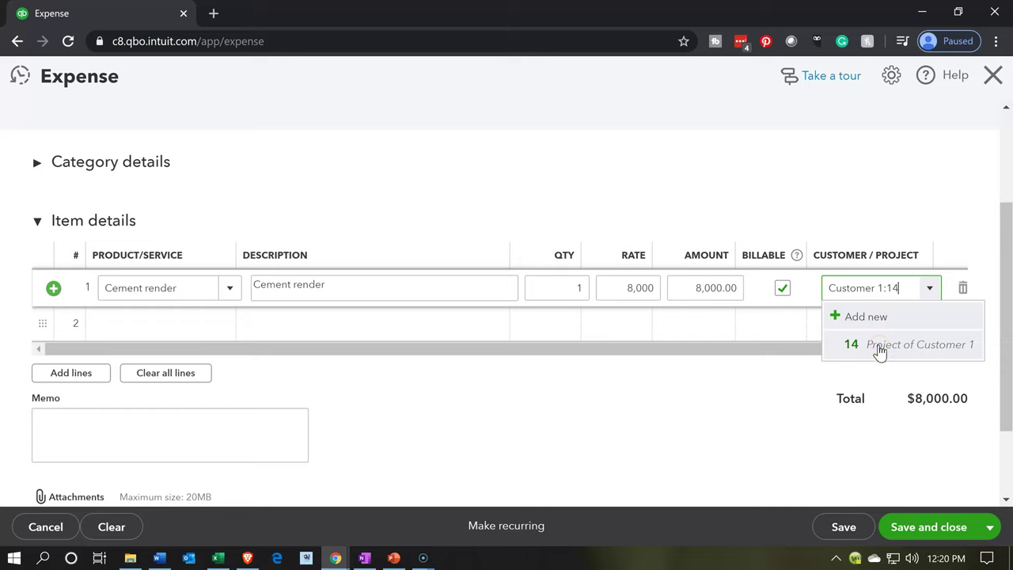
Confirm project 14 of Customer 1 as the customer/project for the Cement render line.
left_click(876, 351)
left_click(876, 348)
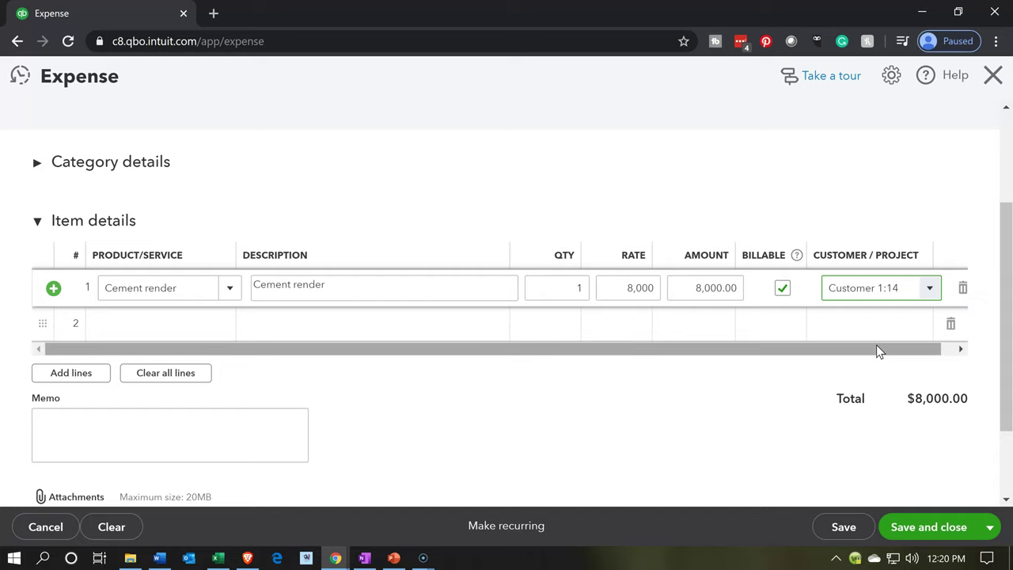
key("Tab")
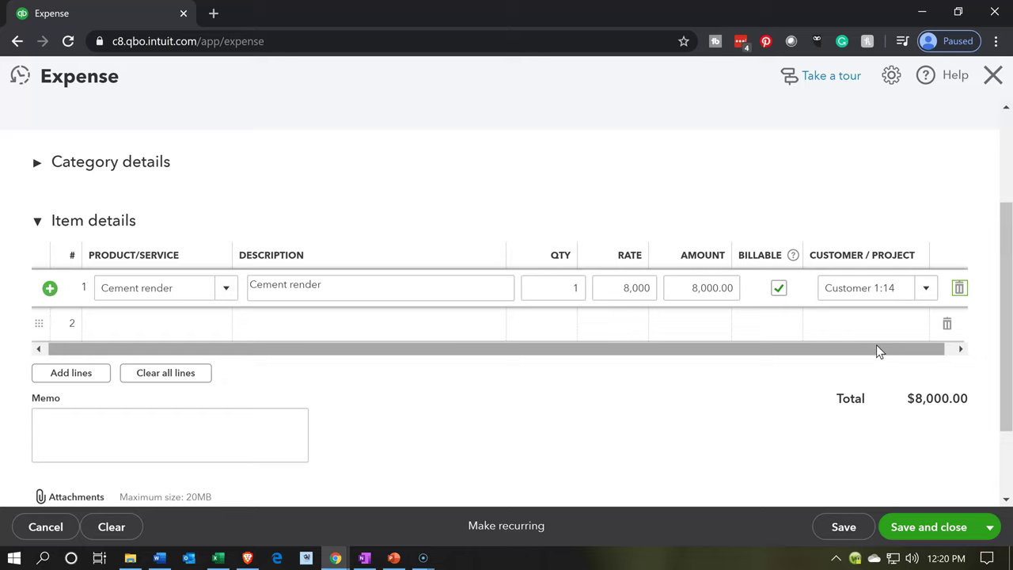
Add Dropped ceiling, coffered ceiling on item line 2 with a quantity of 1 and a rate of 5,000.
left_click(856, 348)
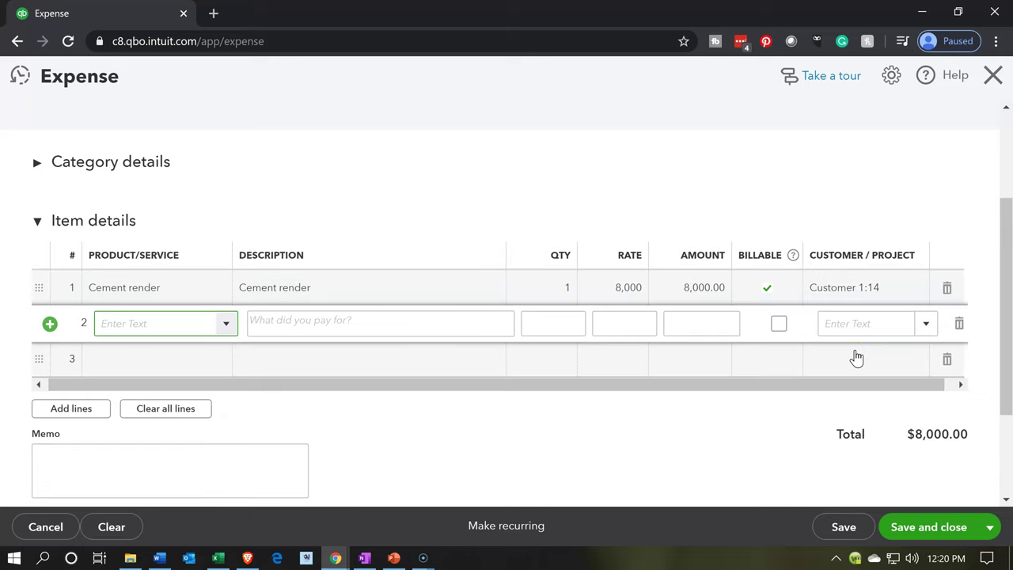
type("Dropped ceiling, coffe")
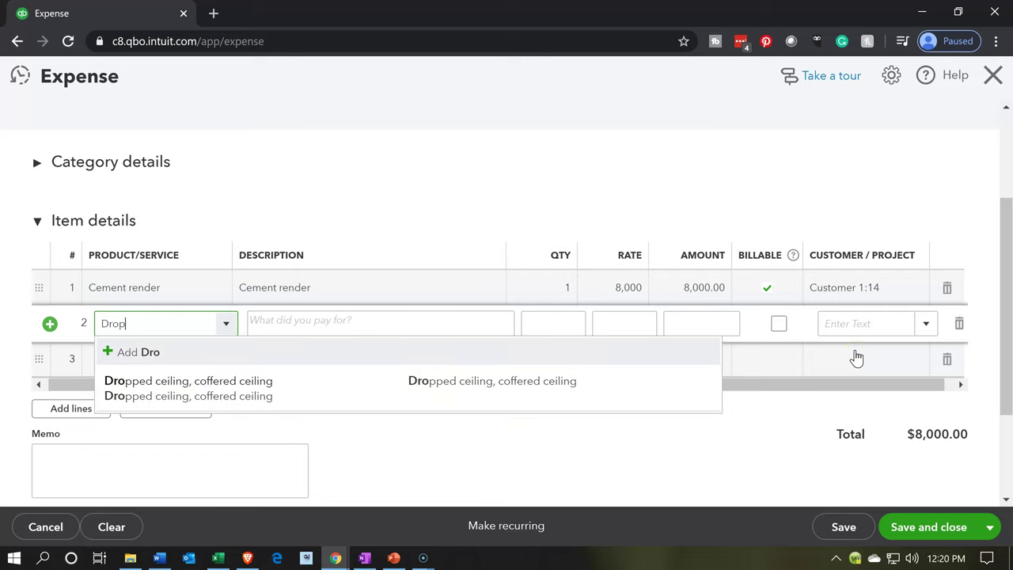
left_click(215, 396)
key("Tab")
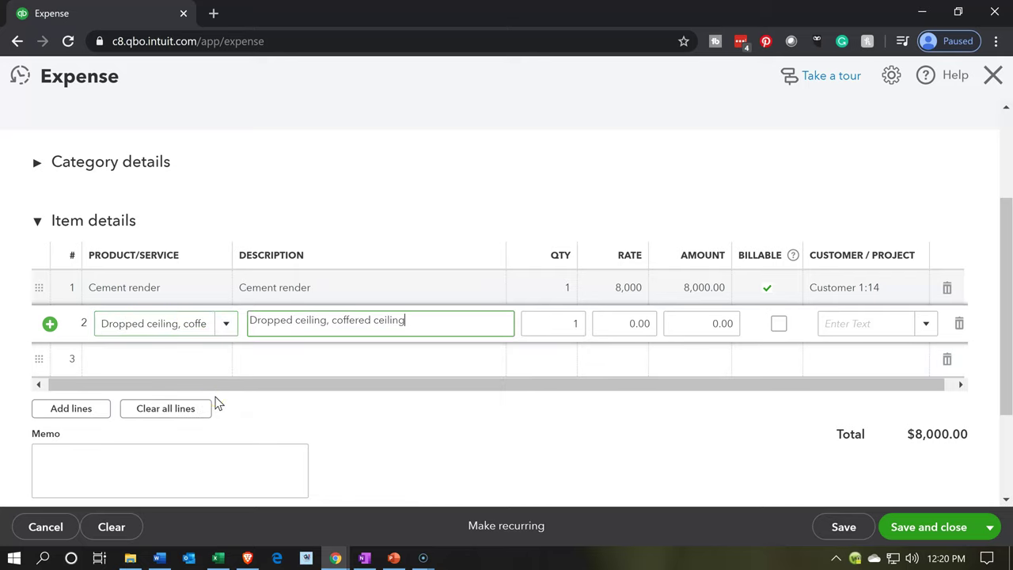
key("Tab")
key("Tab")
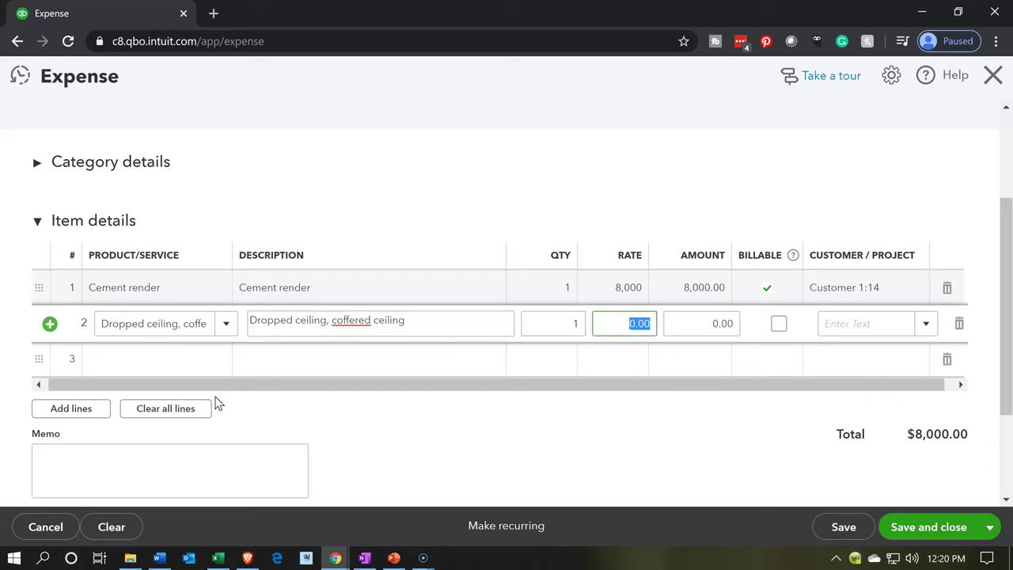
type("5000")
key("Tab")
key("Tab")
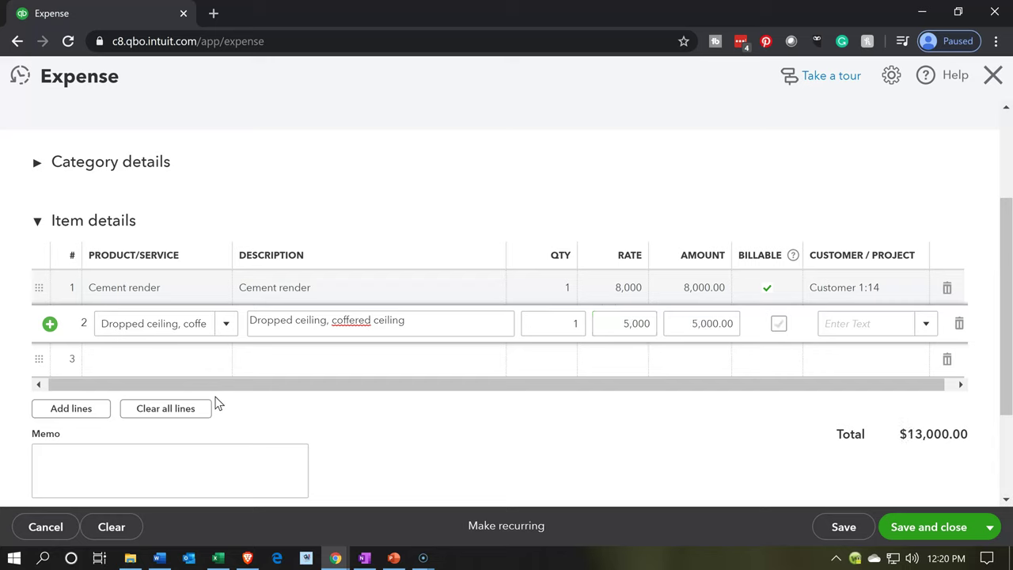
Mark the Dropped ceiling line as billable and assign it to project 14 of Customer 1.
left_click(778, 323)
left_click(850, 324)
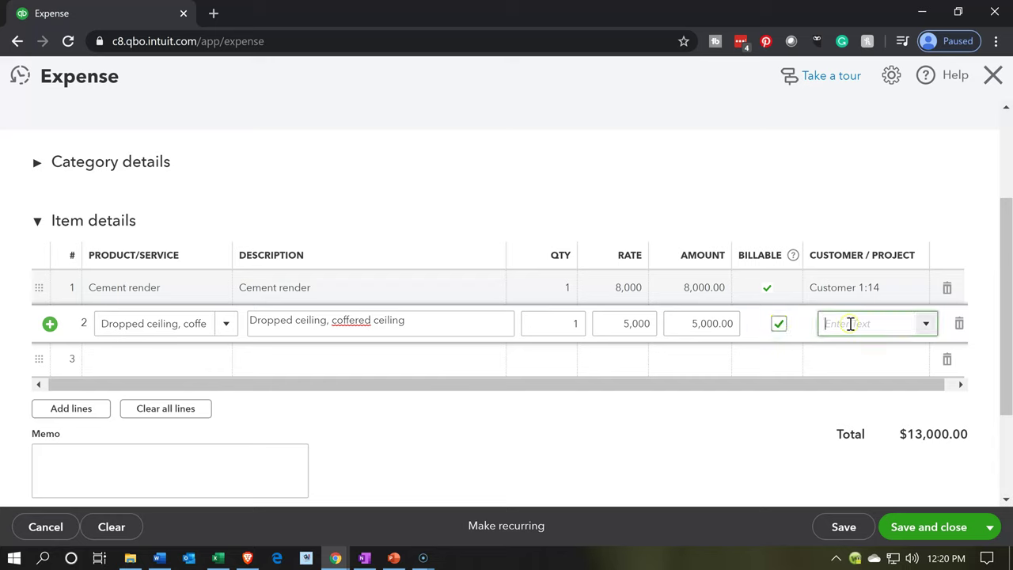
type("14")
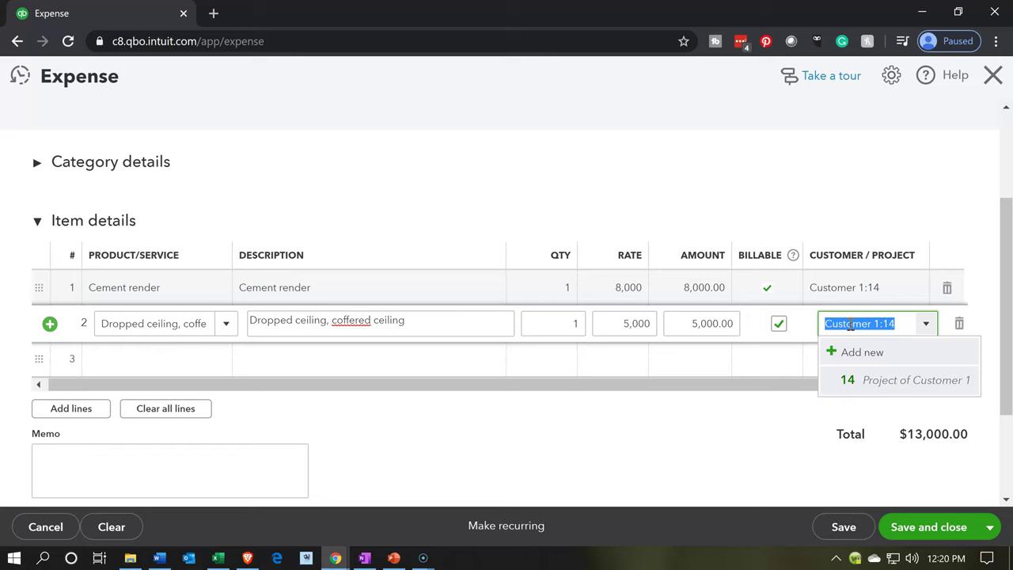
key("Tab")
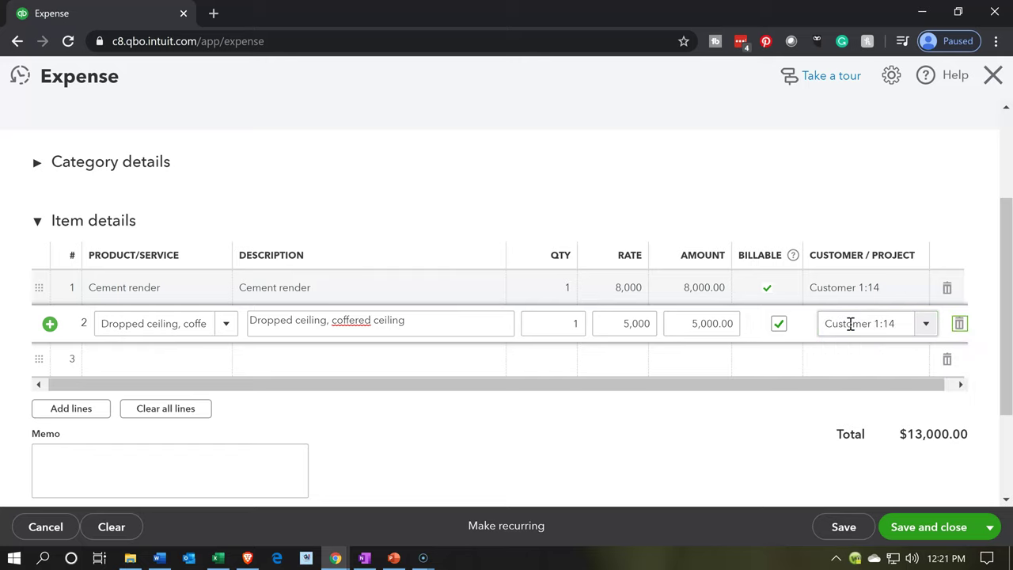
key("Tab")
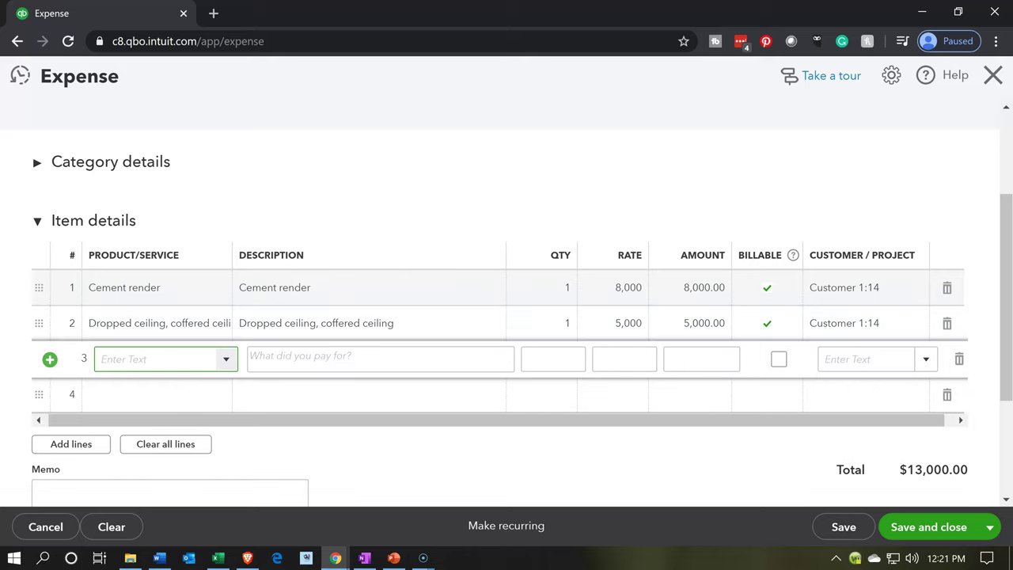
Add Flooring – wide plank, terrazzo, carpet on item line 3 with a quantity of 1 and a rate of 10,000.
type("F")
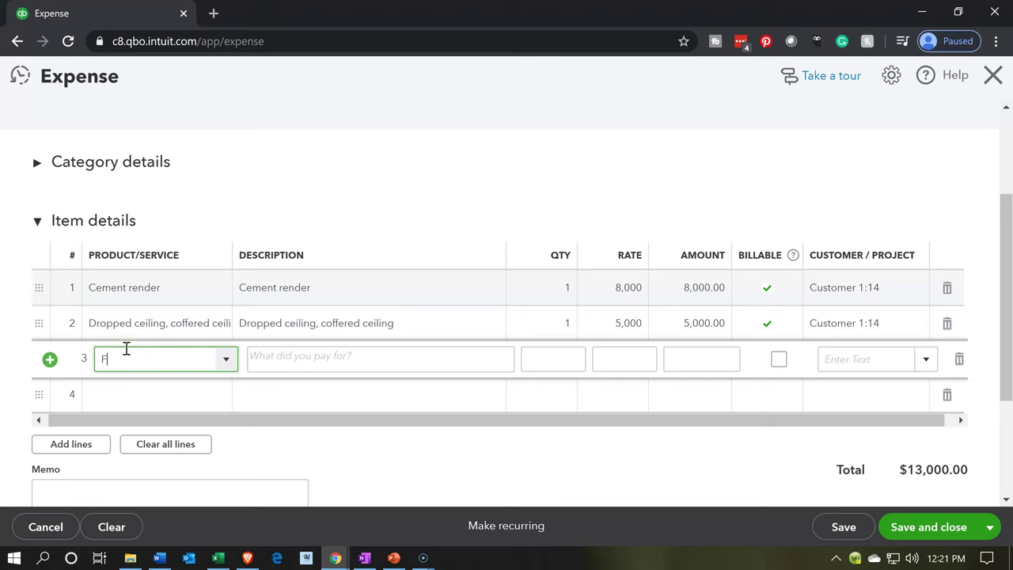
type("looring - wide plank,")
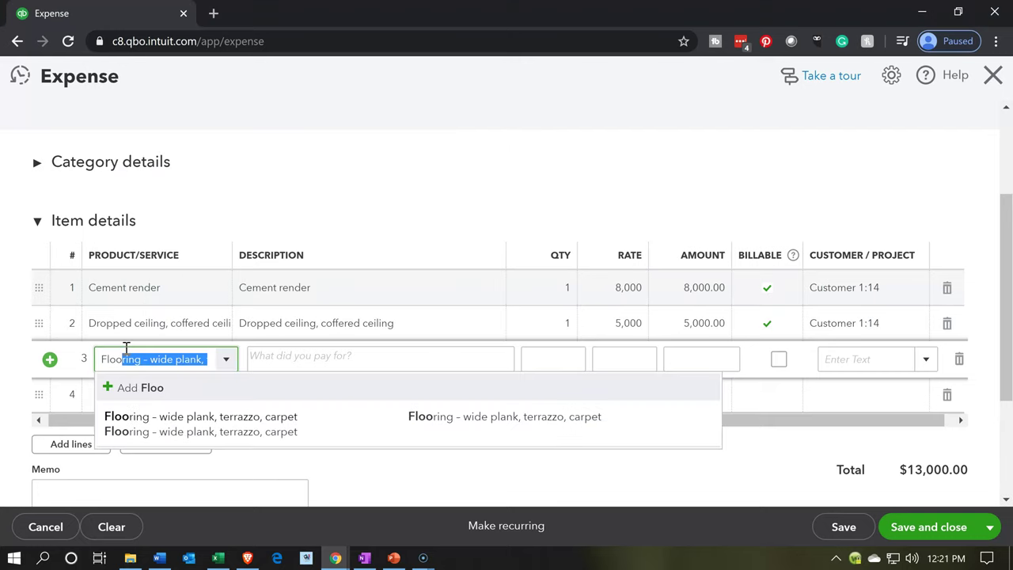
left_click(125, 435)
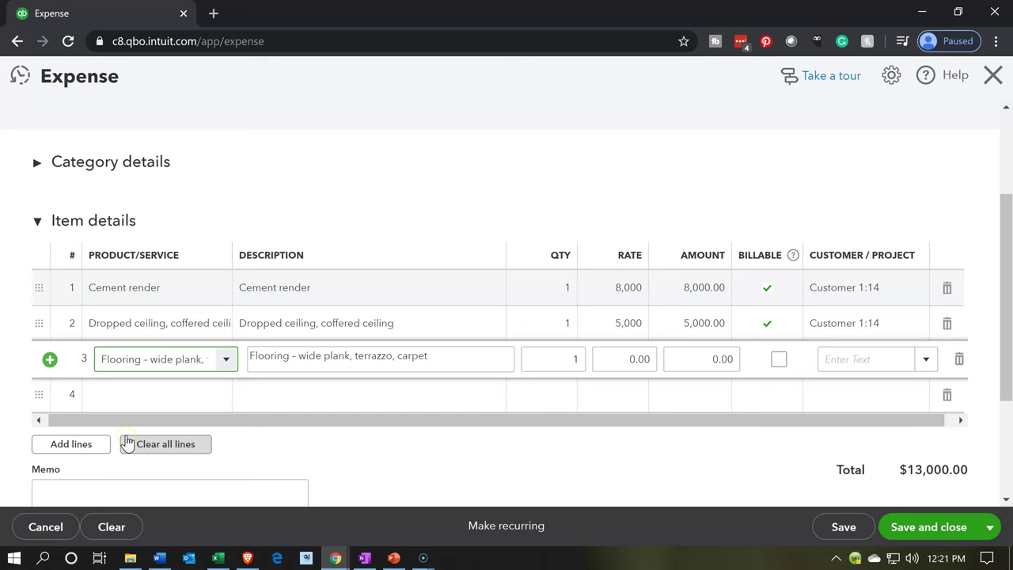
key("Tab")
key("Tab")
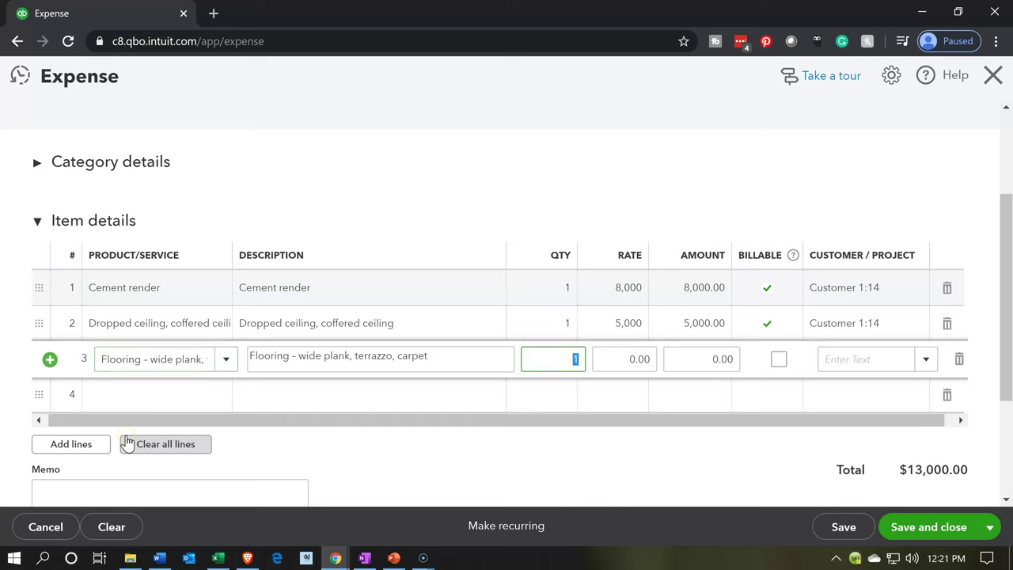
key("Tab")
type("10000")
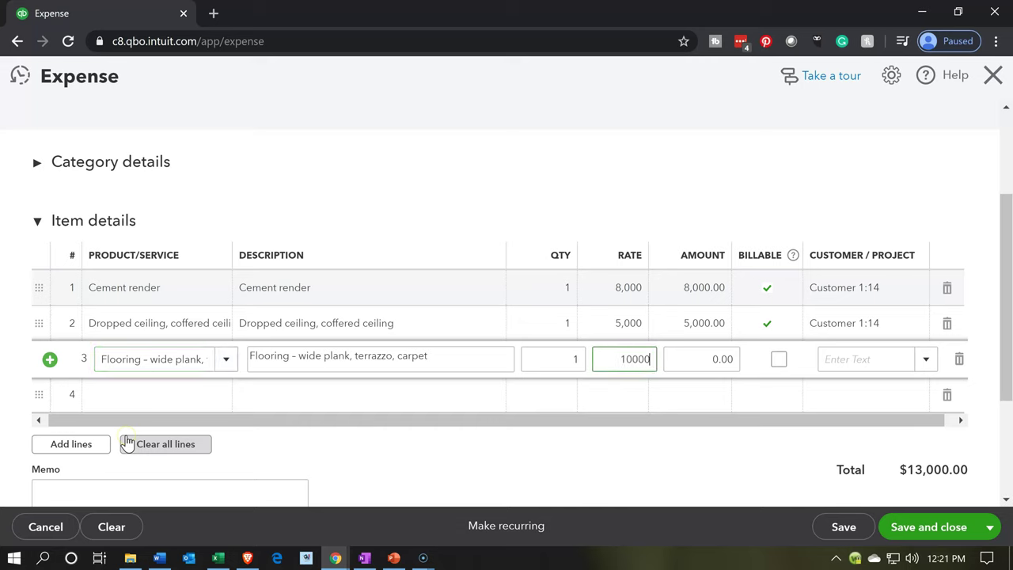
key("Tab")
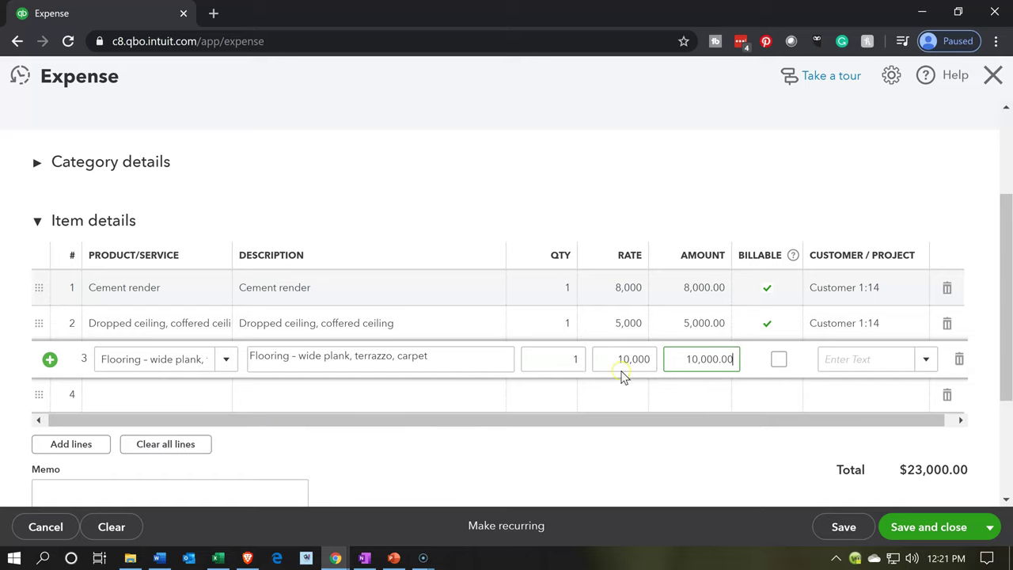
Mark the Flooring line as billable and assign it to project 14 of Customer 1.
left_click(779, 360)
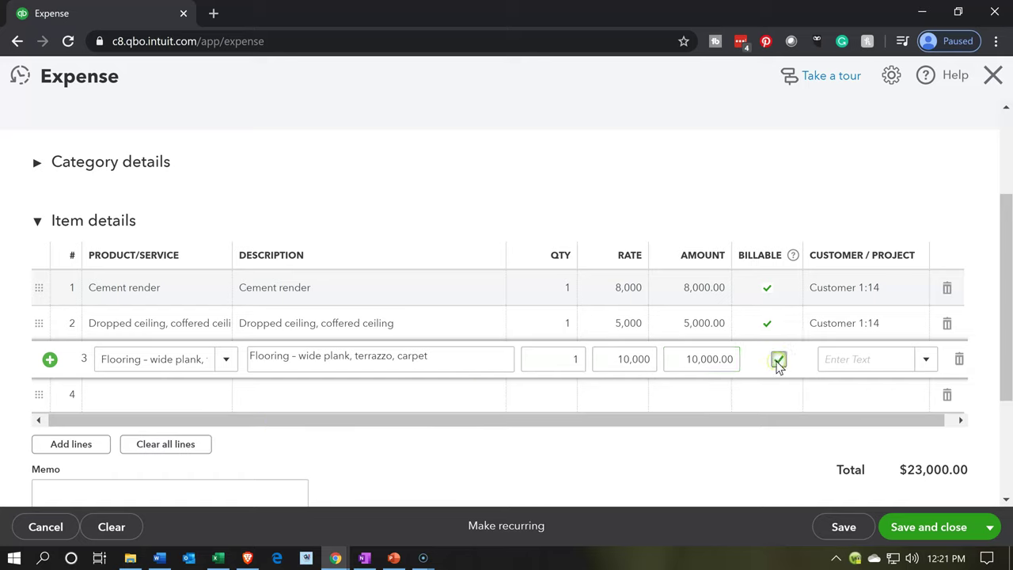
key("Tab")
type("14")
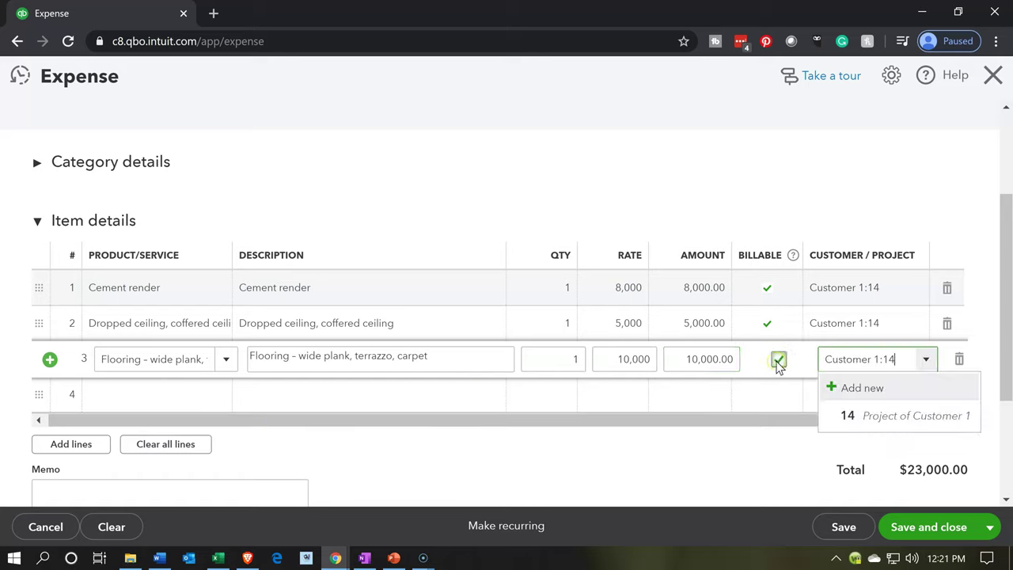
key("Tab")
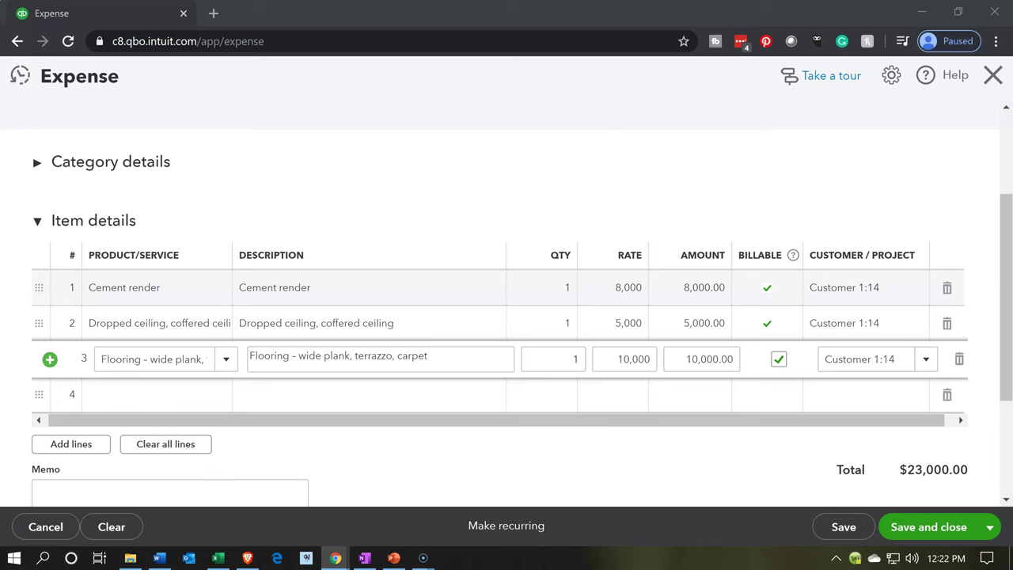
Switch to the Excel job cost record and check Job 14's 1/1 direct labor and factory overhead amounts.
left_click(218, 558)
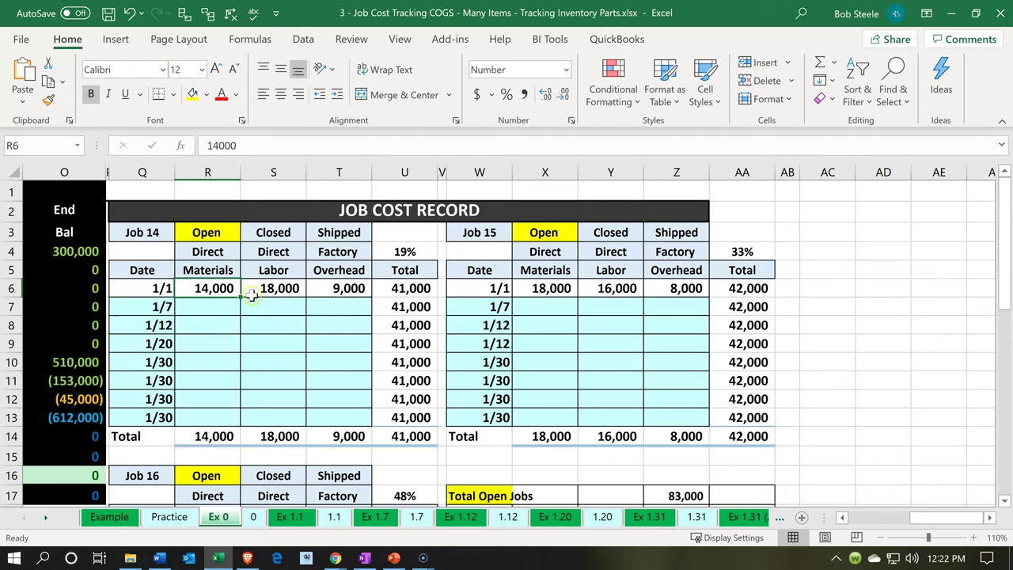
left_click(267, 287)
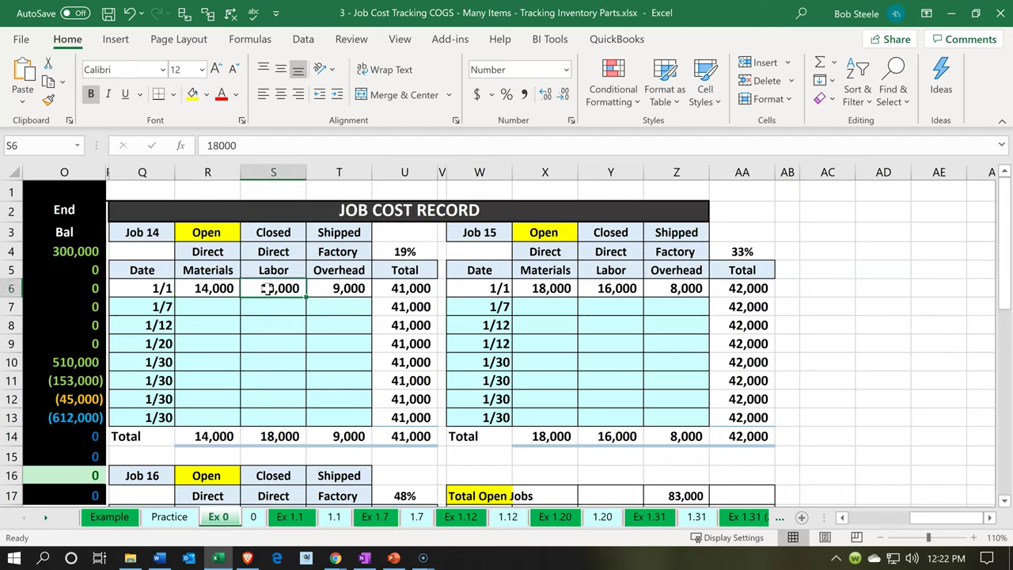
left_click(324, 290)
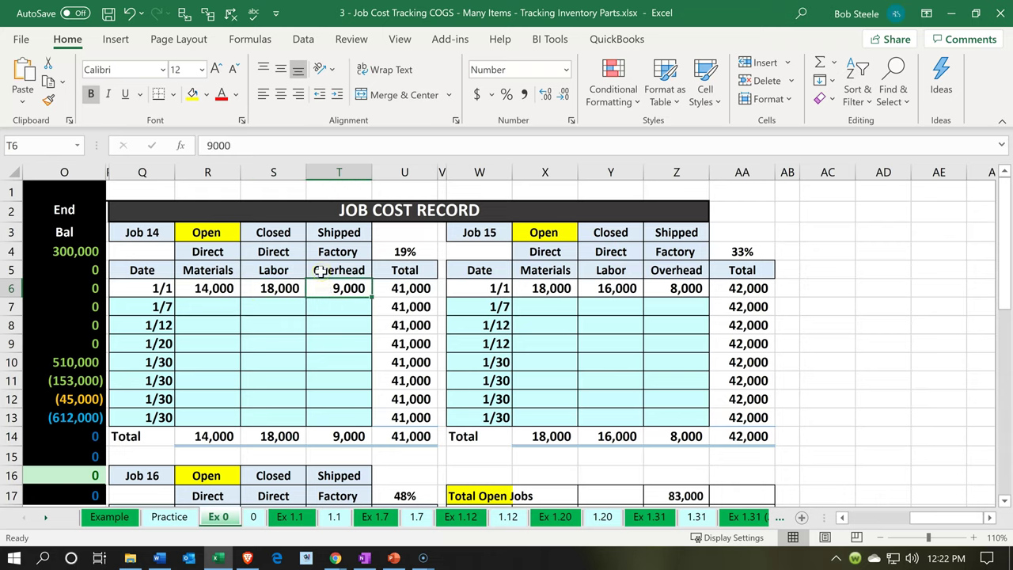
left_click(289, 287)
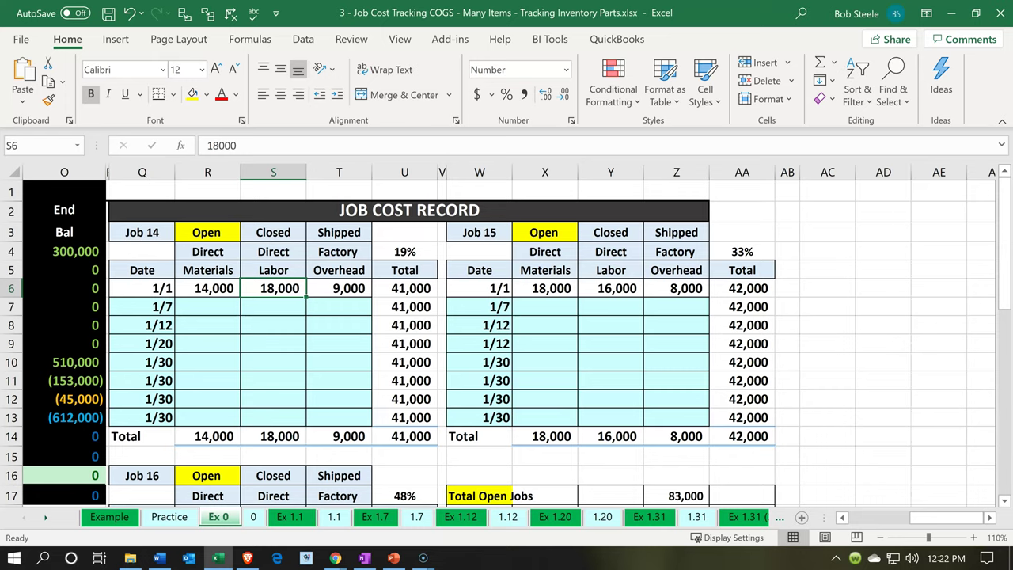
Return to the QuickBooks Online expense and start adding Direct Labor as a new product/service on item line 4.
left_click(220, 559)
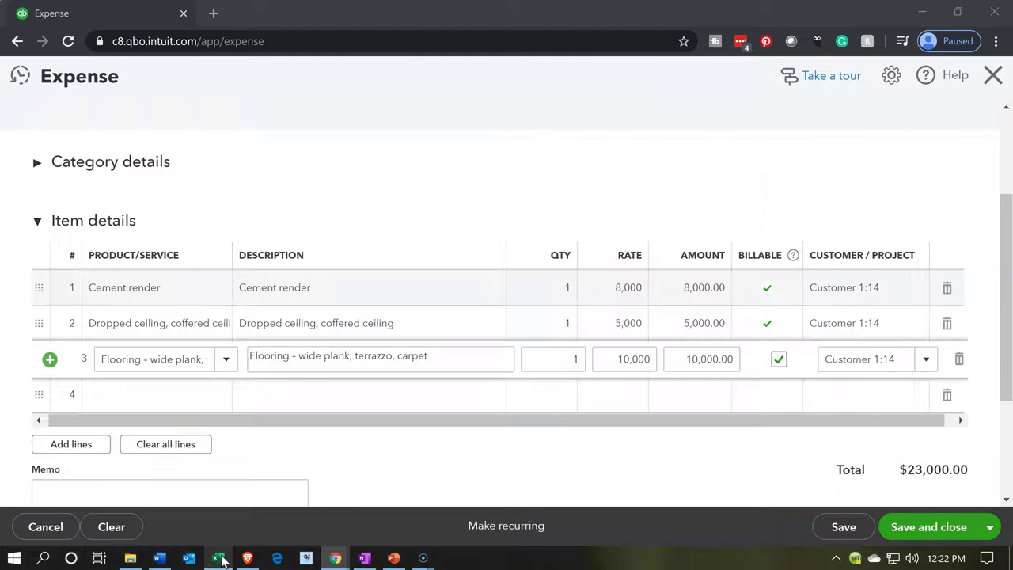
left_click(138, 400)
left_click(138, 400)
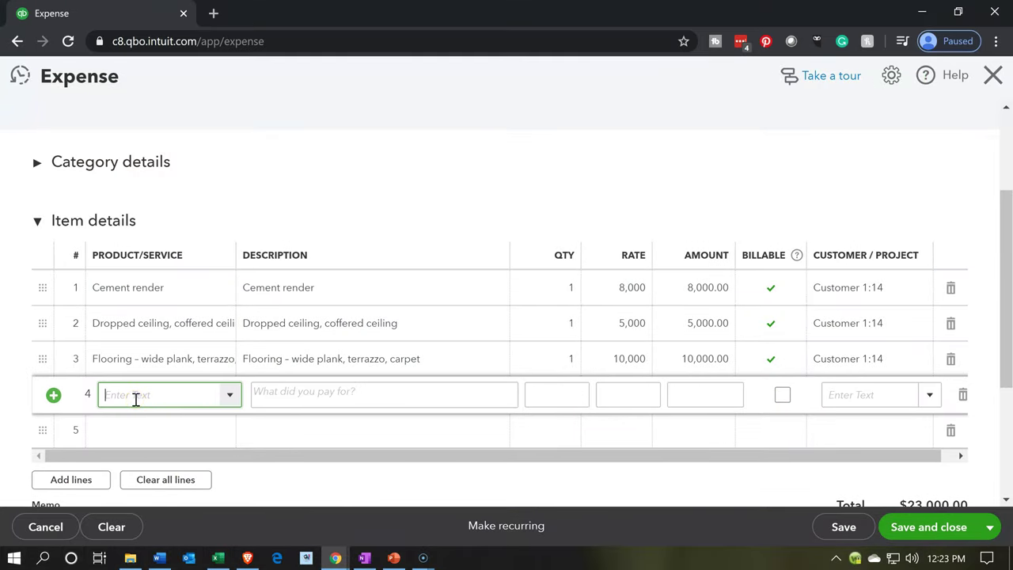
type("Di")
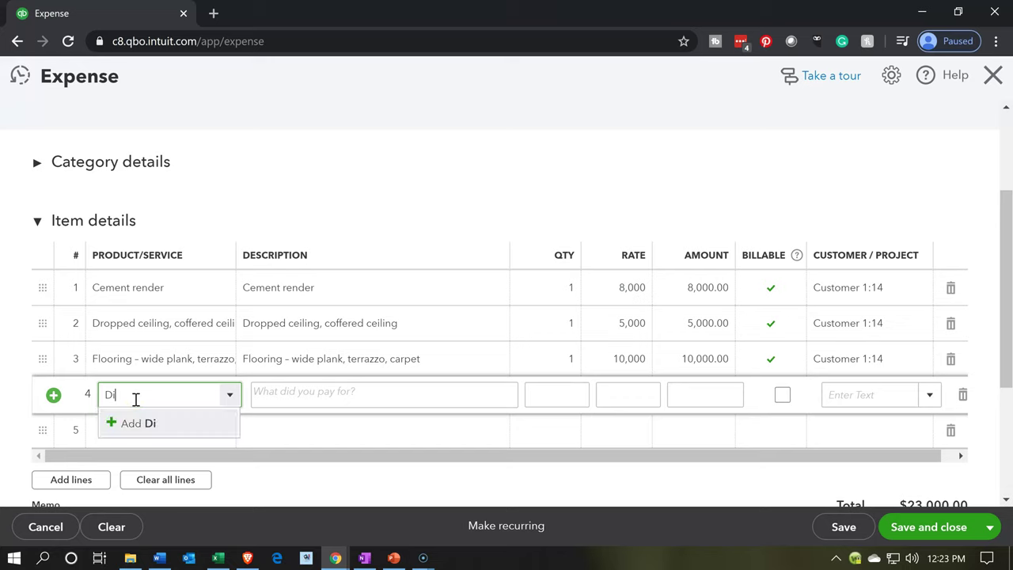
type("rect Labor")
key("Return")
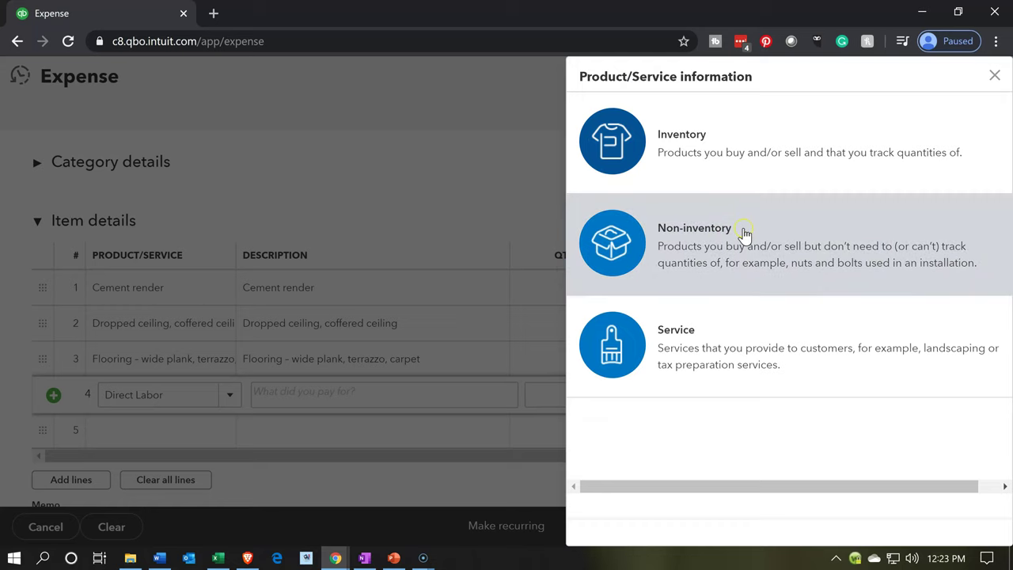
Make the new item a non-inventory product and copy its name, Direct Labor.
left_click(743, 233)
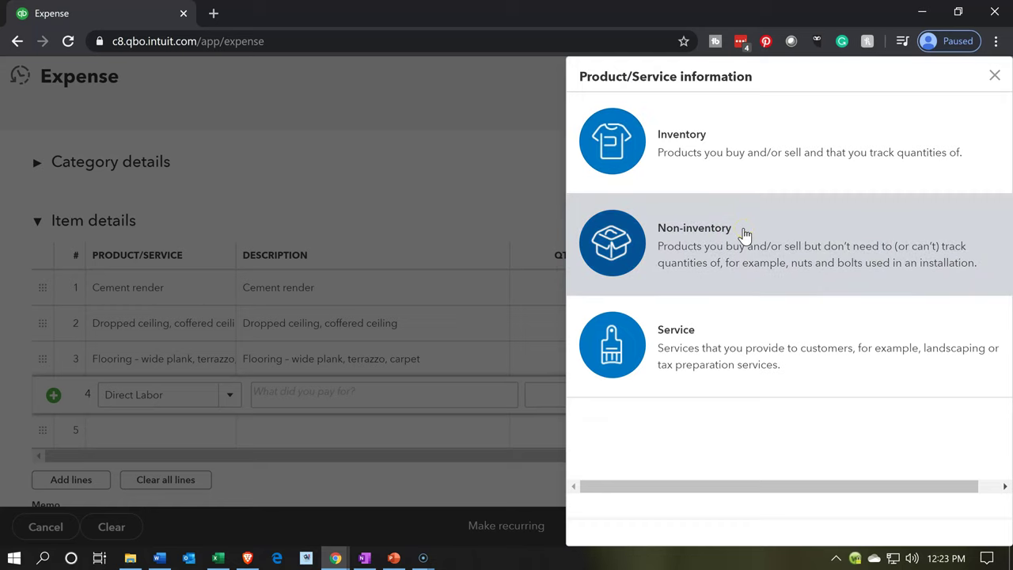
left_click_drag(667, 197, 557, 190)
key("ctrl+c")
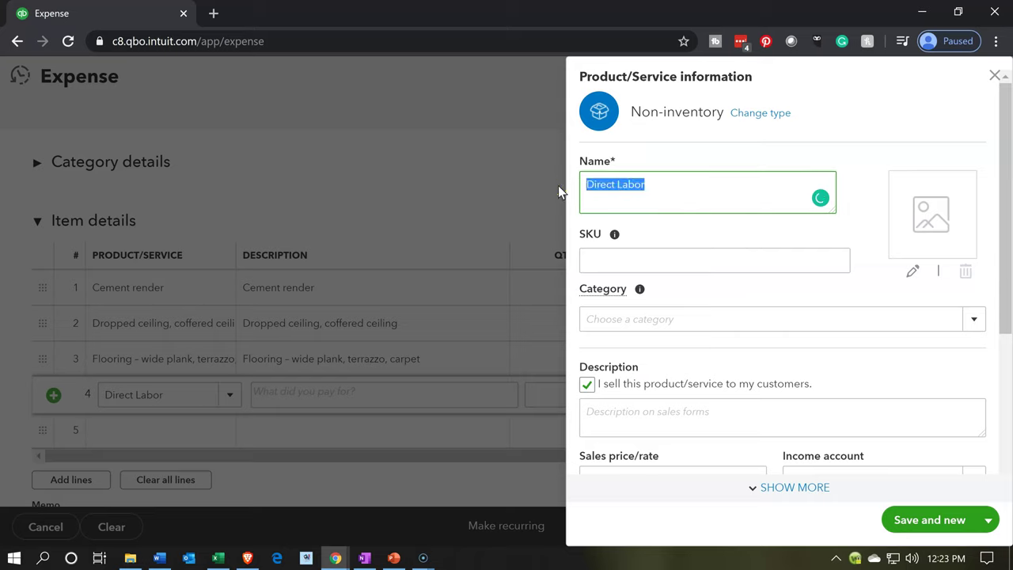
left_click(599, 319)
key("ctrl+v")
key("Return")
left_click(610, 419)
key("ctrl+v")
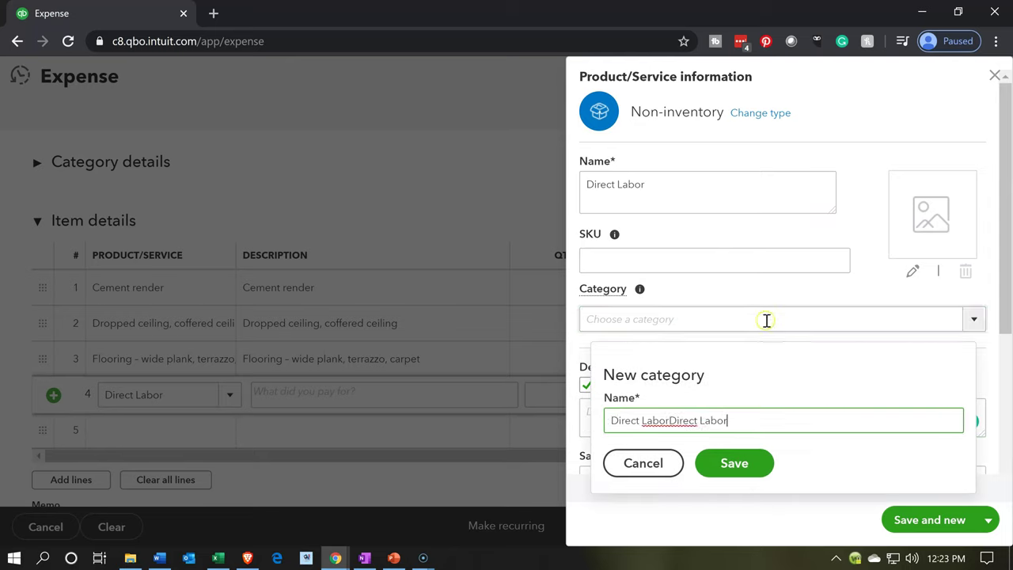
key("Tab")
left_click(748, 450)
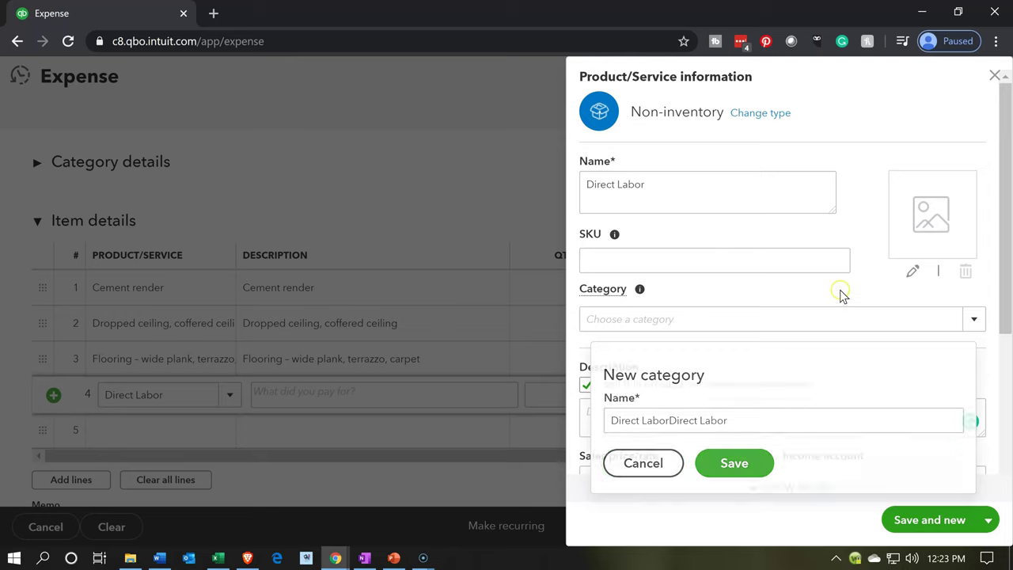
left_click(791, 370)
Paste Direct Labor as the new item's description for sales forms.
left_click(624, 410)
key("ctrl+v")
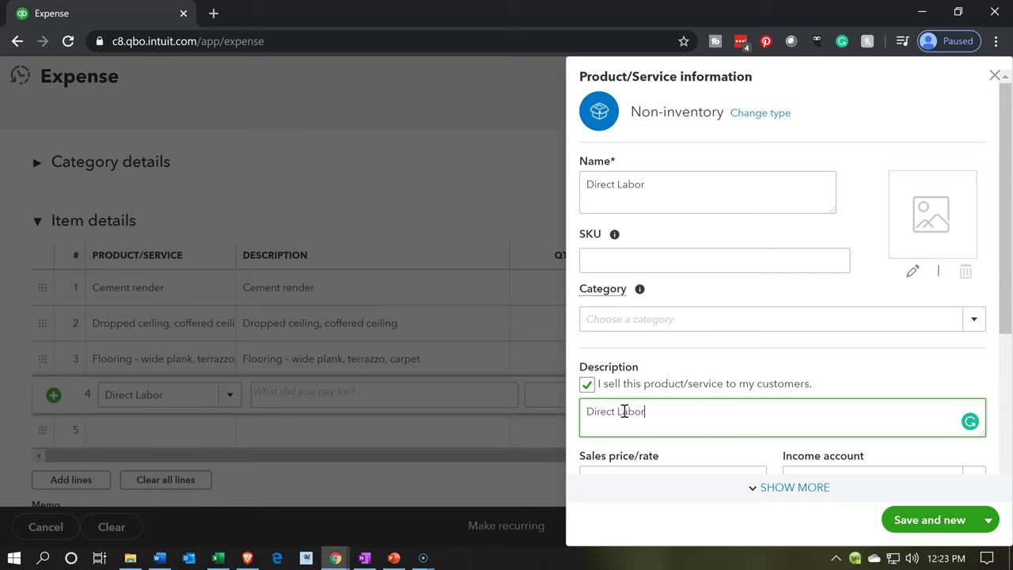
scroll(623, 411, "down", 1)
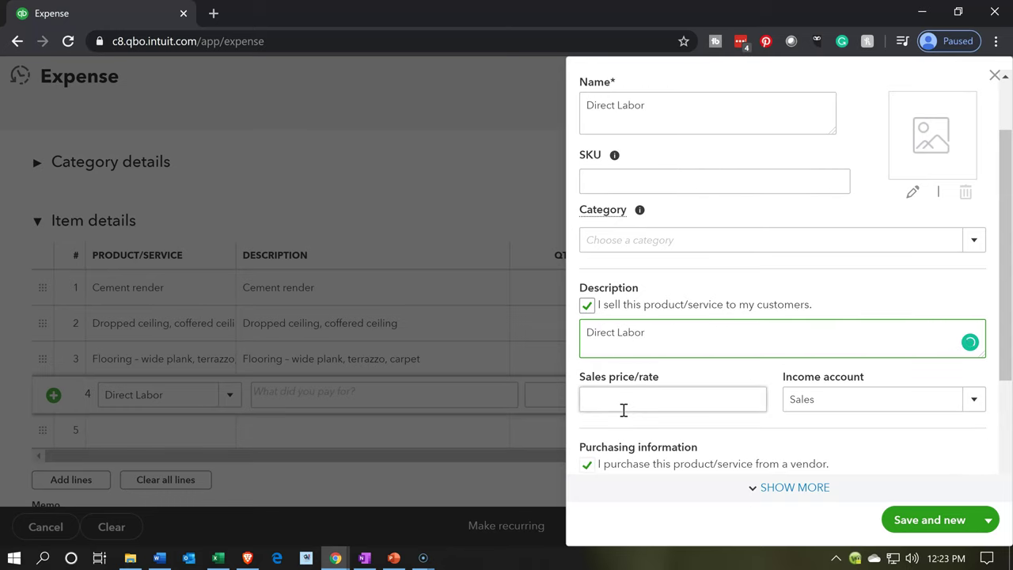
scroll(633, 407, "down", 1)
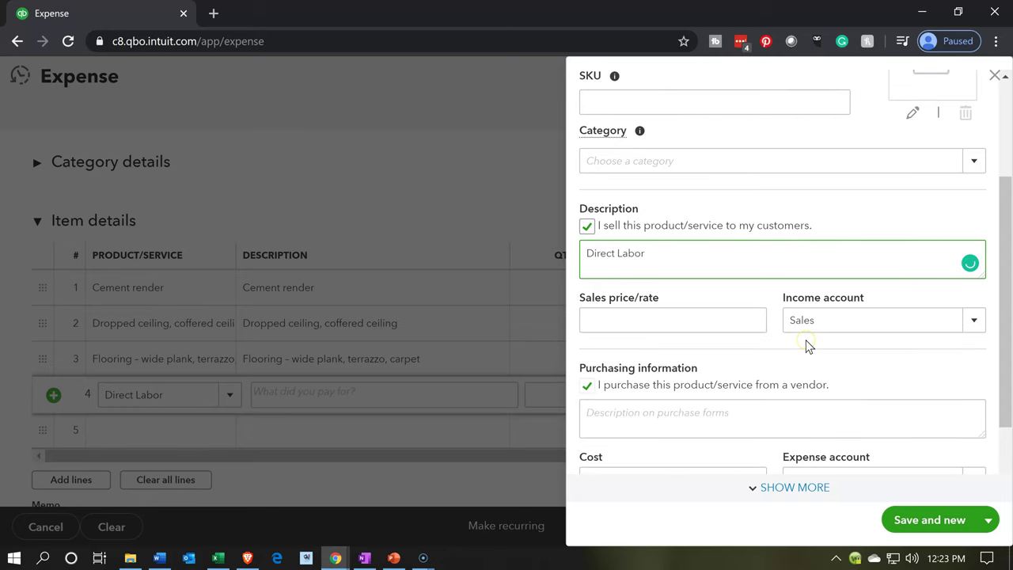
Paste Direct Labor as the new item's description for purchase forms.
scroll(783, 352, "down", 1)
left_click(693, 343)
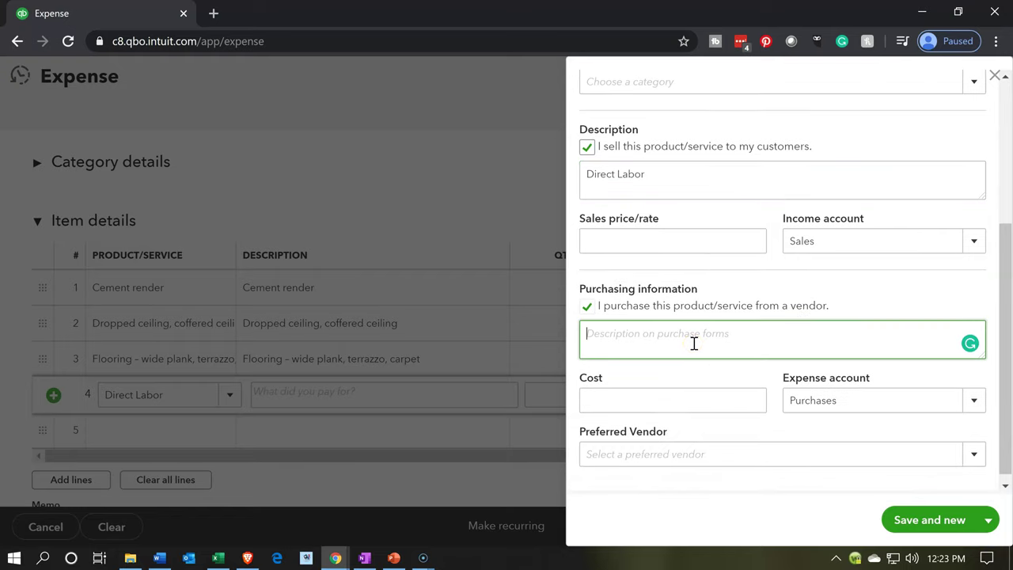
key("ctrl+v")
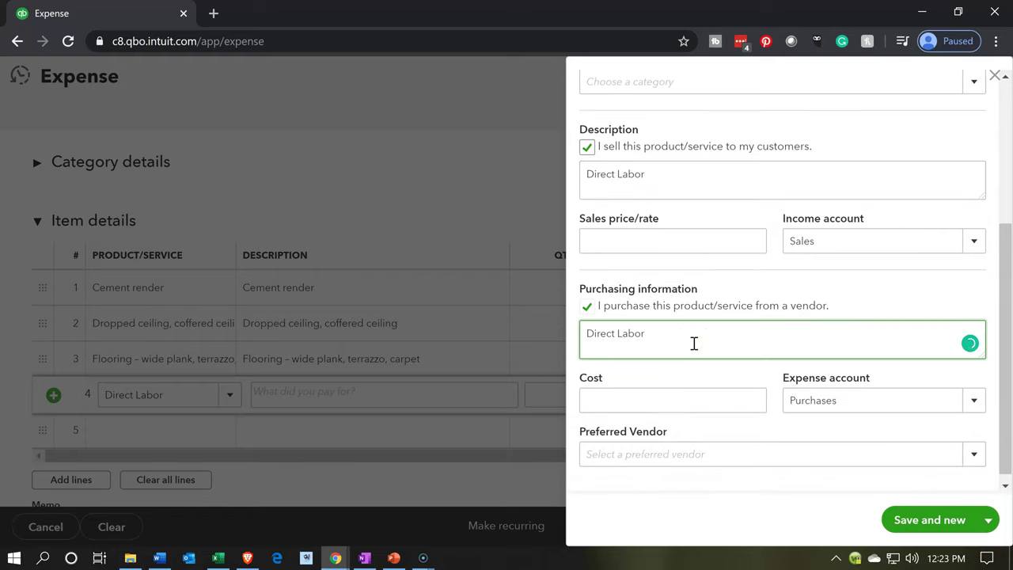
Set the Direct Labor item's expense account to Labor, then save and close the item.
left_click(678, 407)
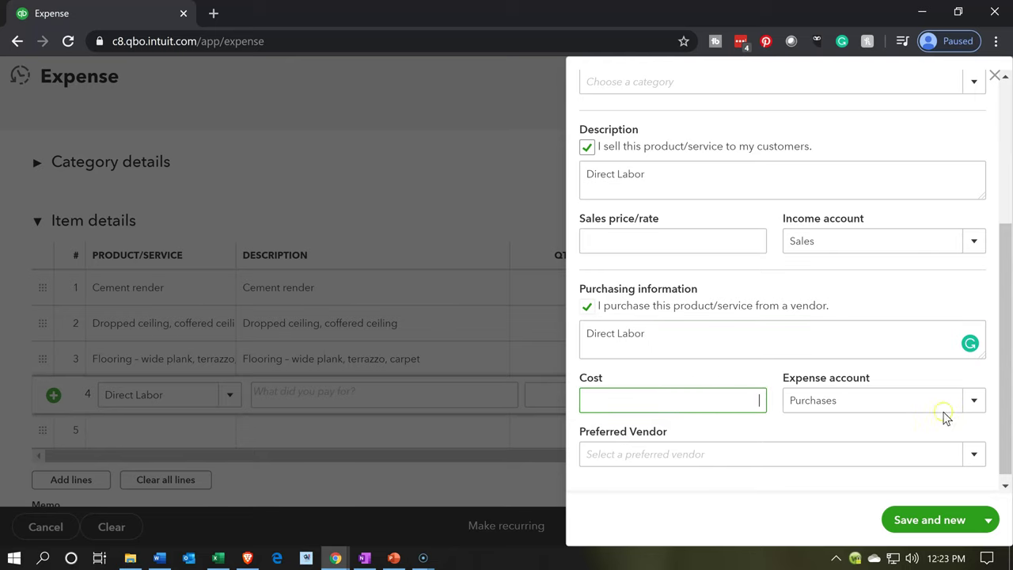
left_click(973, 402)
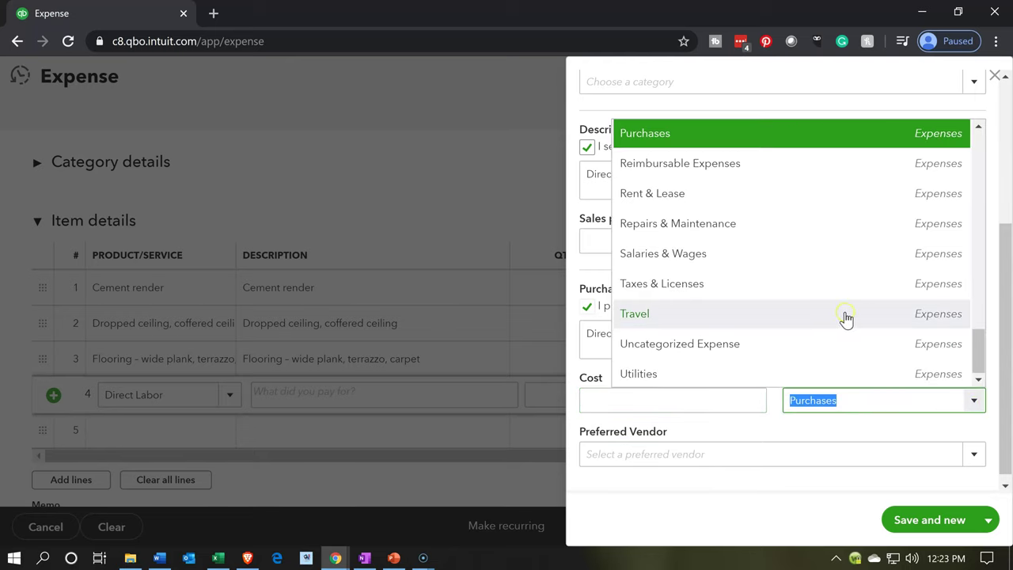
scroll(843, 317, "up", 5)
scroll(843, 317, "up", 4)
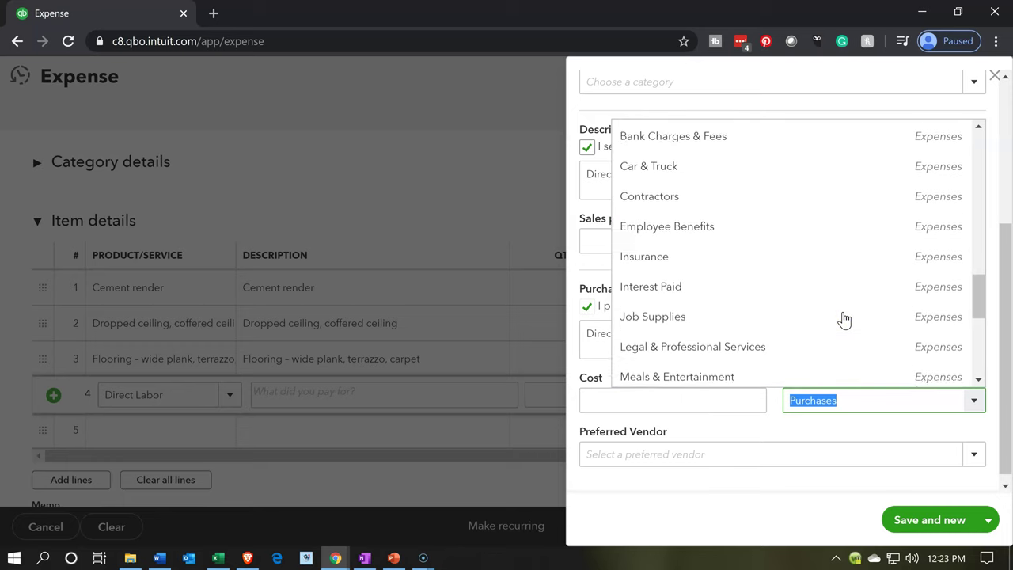
scroll(843, 316, "up", 4)
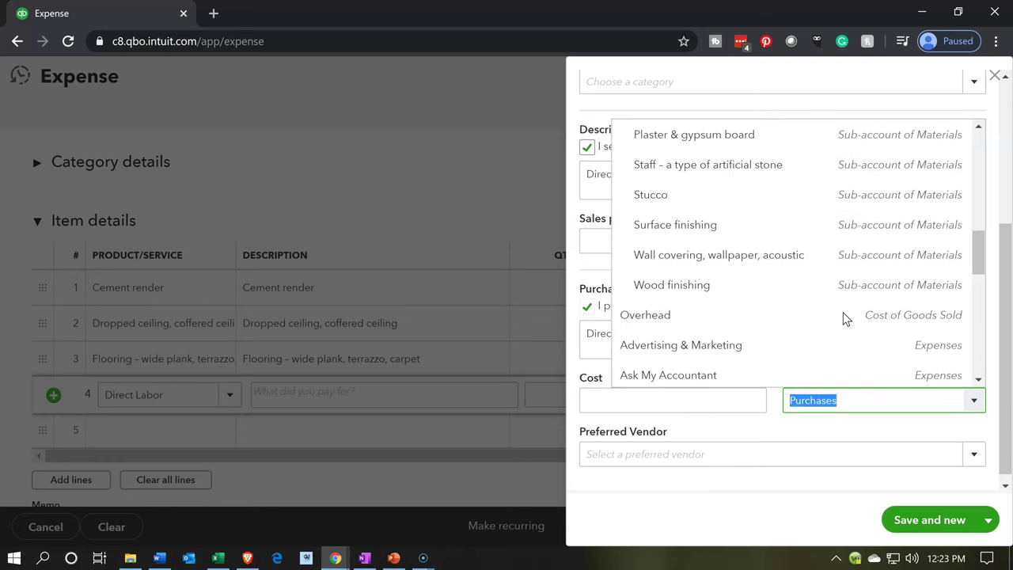
scroll(843, 317, "up", 3)
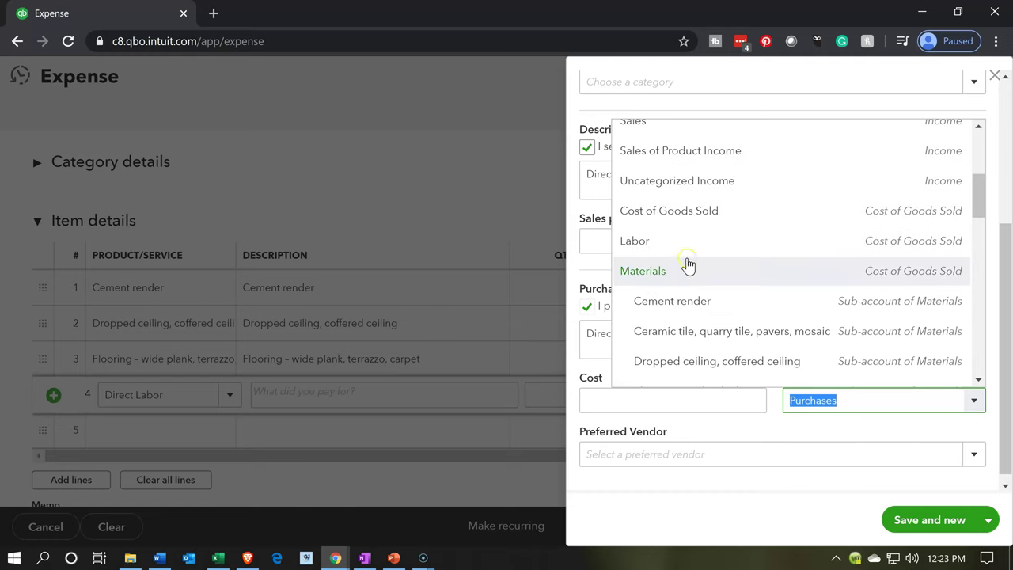
left_click(867, 241)
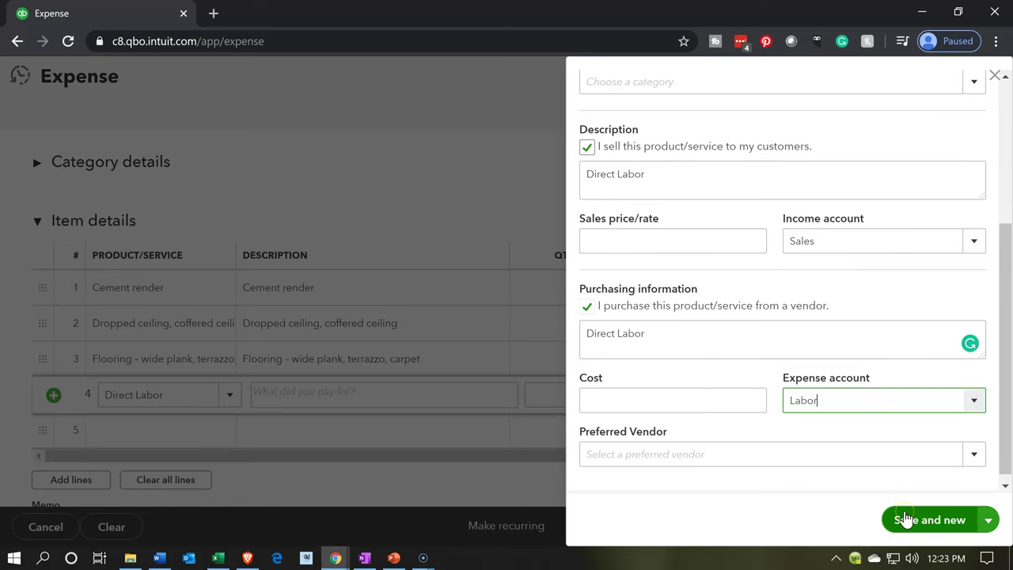
left_click(986, 518)
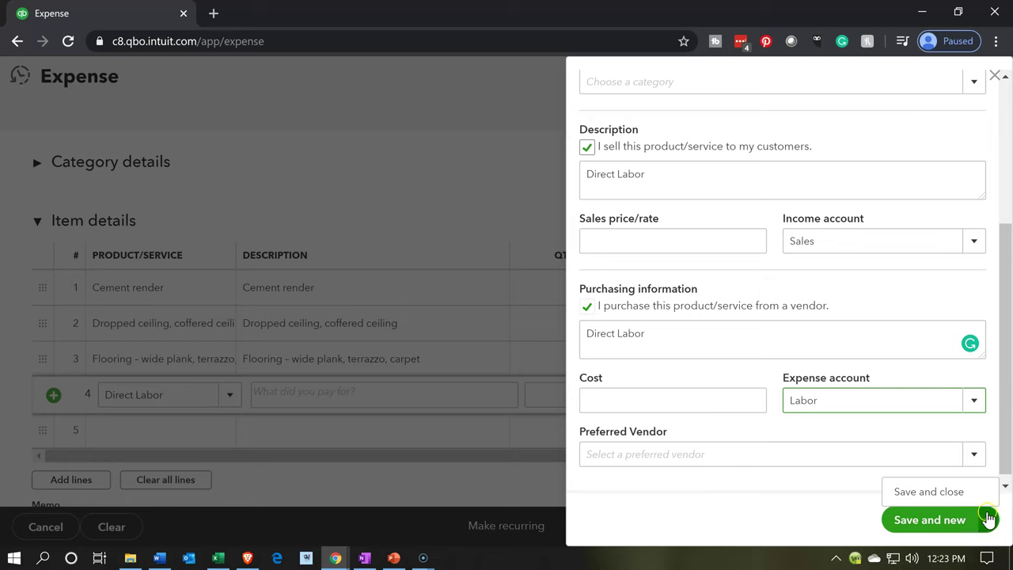
left_click(954, 491)
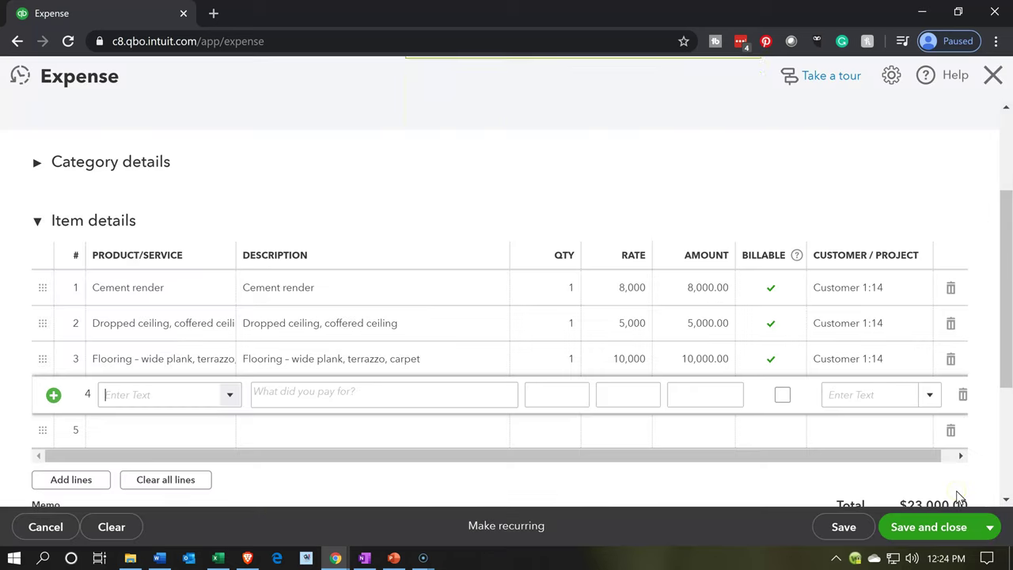
Check Job 14's 1/1 direct labor cost in Excel and enter 18,000 as the rate on the expense's Direct Labor line.
left_click(451, 394)
key("Tab")
key("Tab")
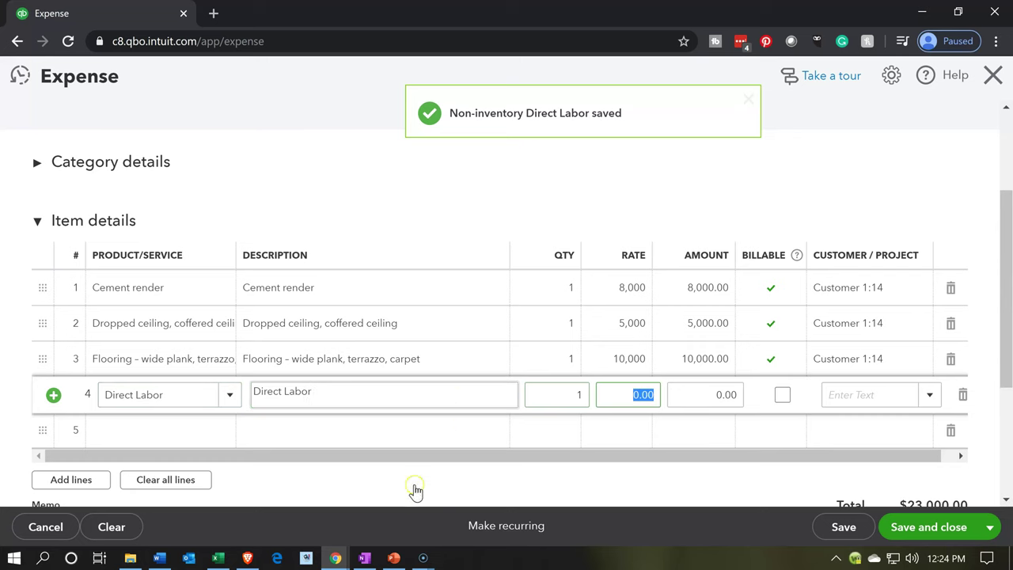
left_click(219, 558)
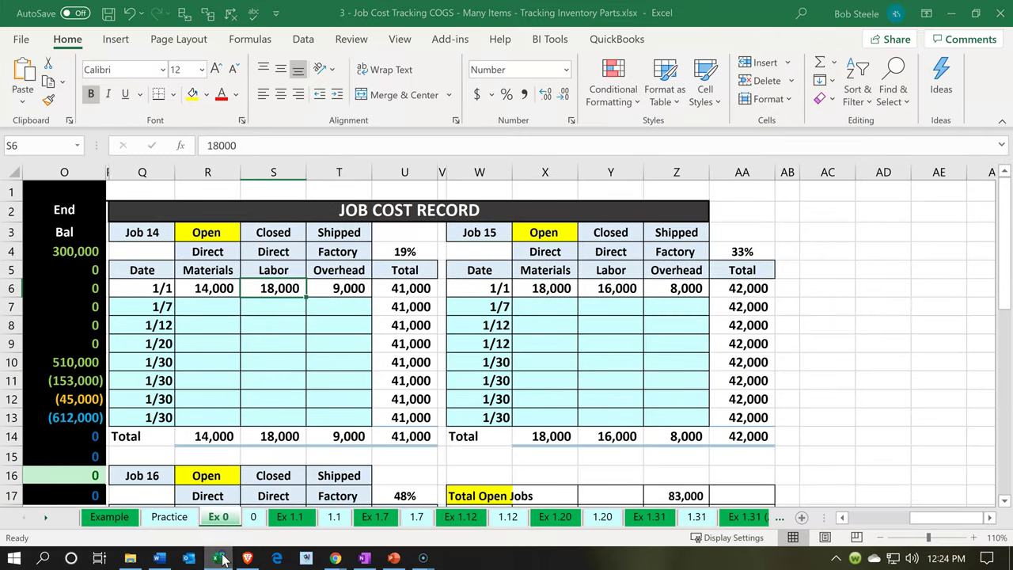
left_click(220, 559)
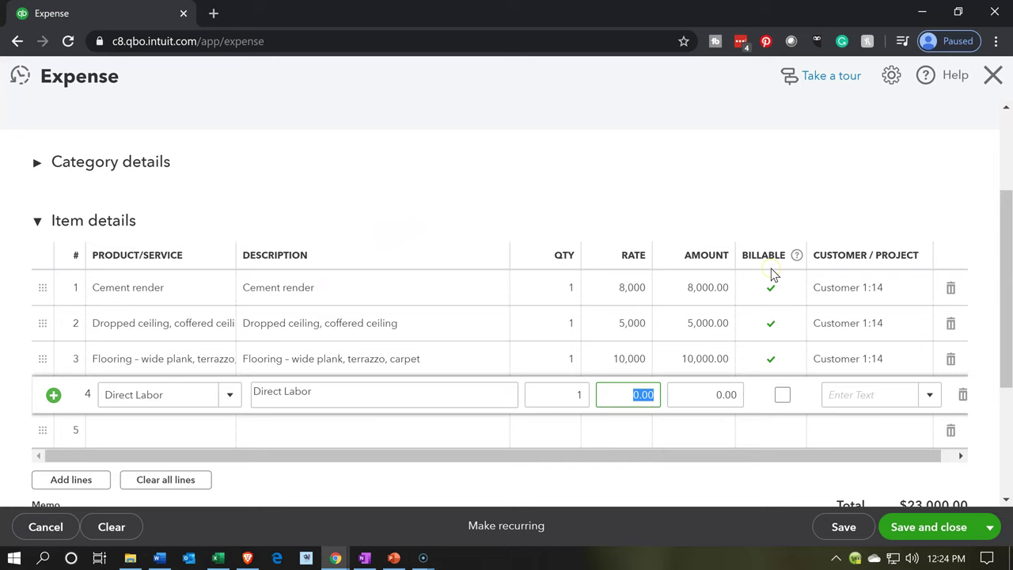
type("18,")
type("000")
key("Tab")
Mark the Direct Labor line billable and assign it to project 14 of Customer 1.
left_click(782, 396)
left_click(888, 393)
type("14")
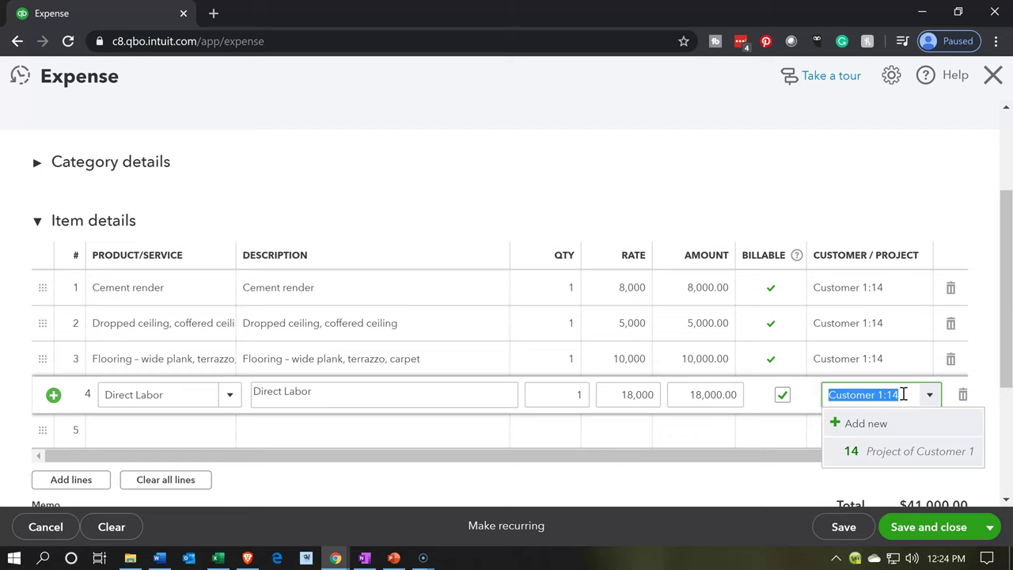
key("Tab")
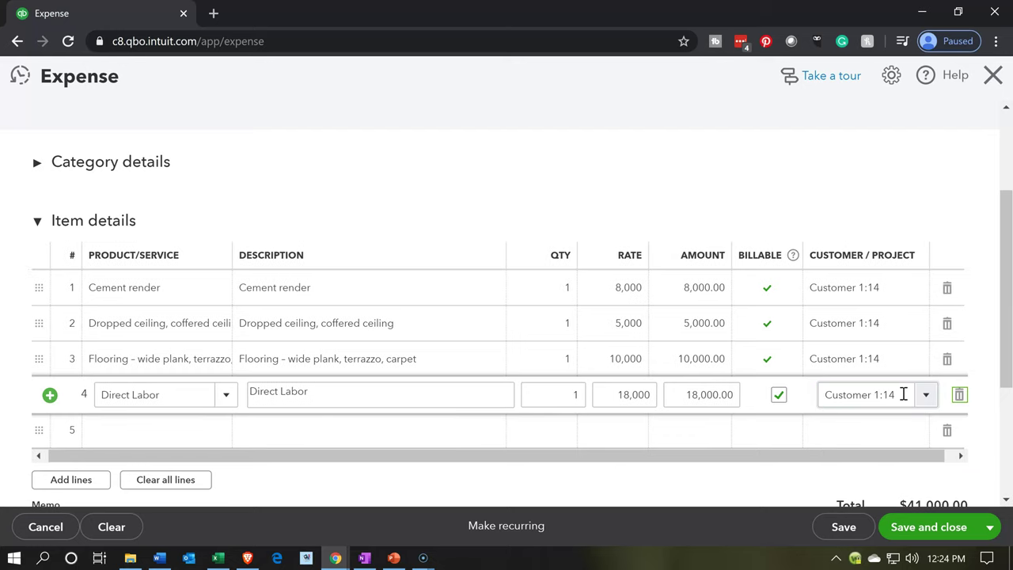
key("Tab")
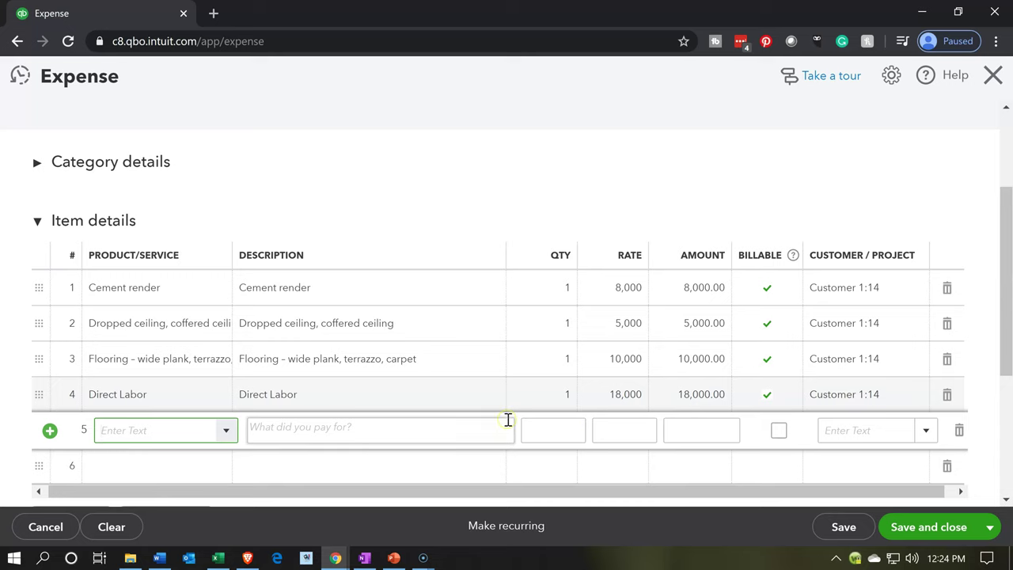
Start adding Factory Overhead as a new non-inventory product on item line 5.
type("F")
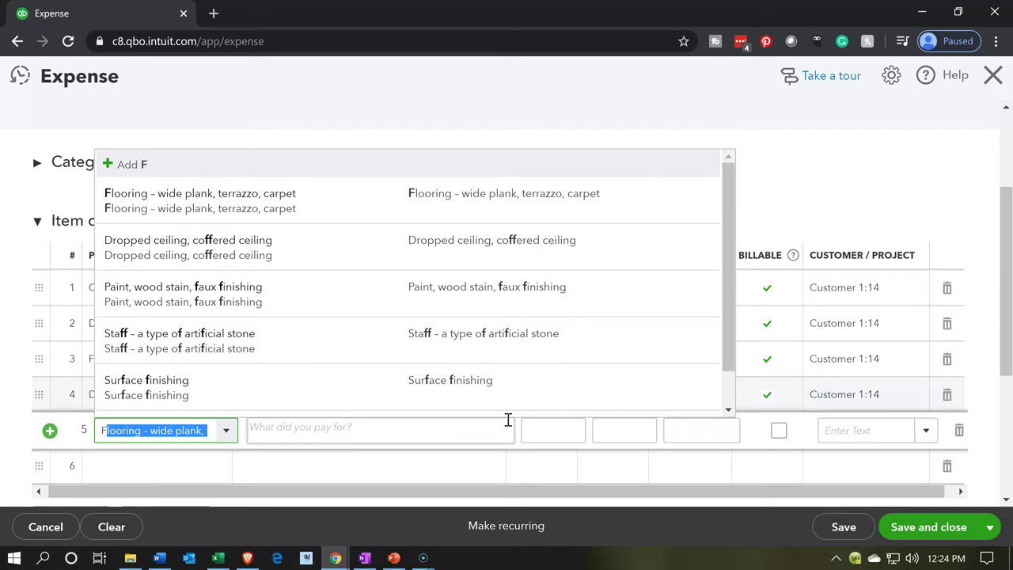
key("BackSpace")
key("BackSpace")
type("Factory Overhead")
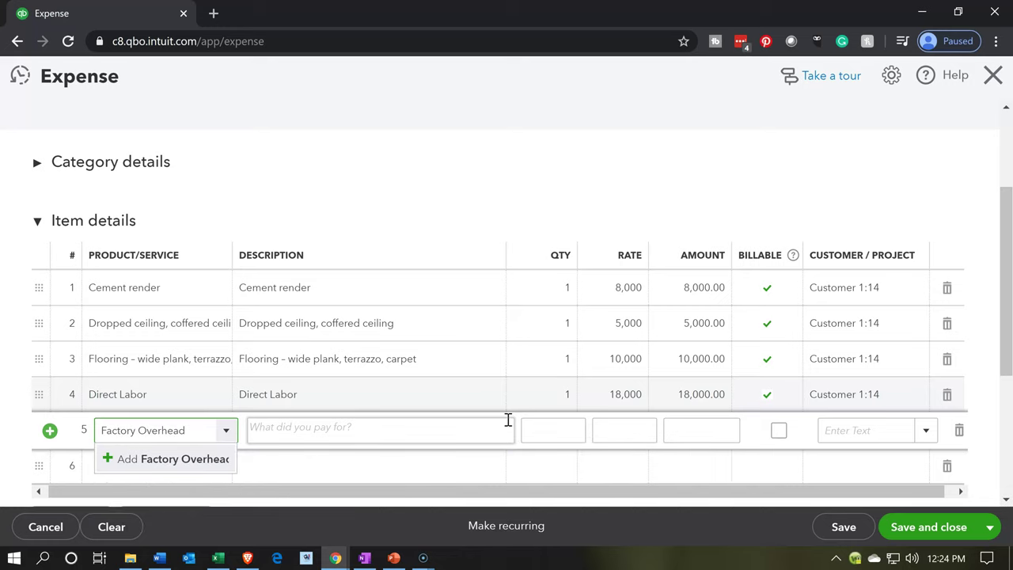
key("Return")
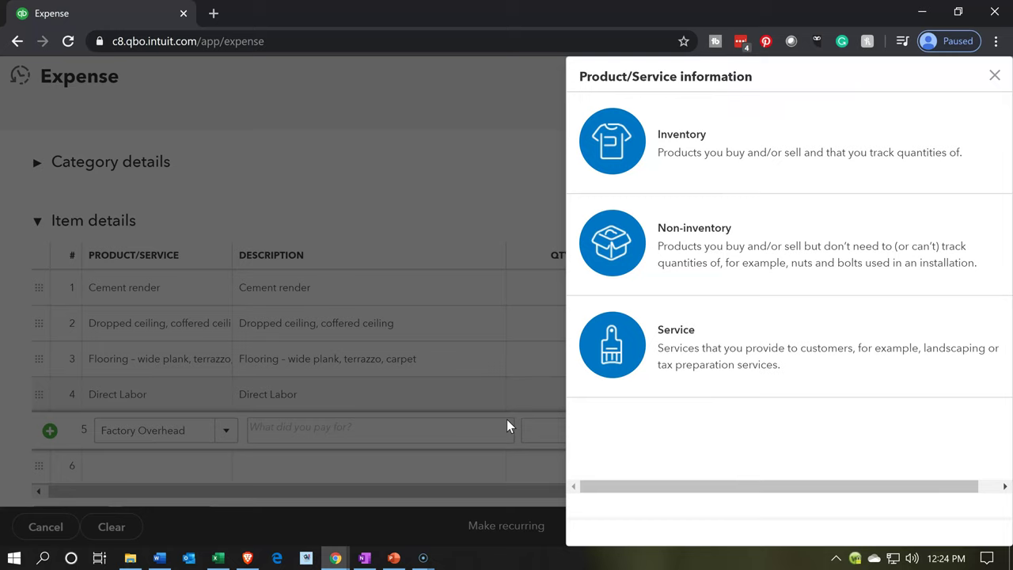
left_click(700, 266)
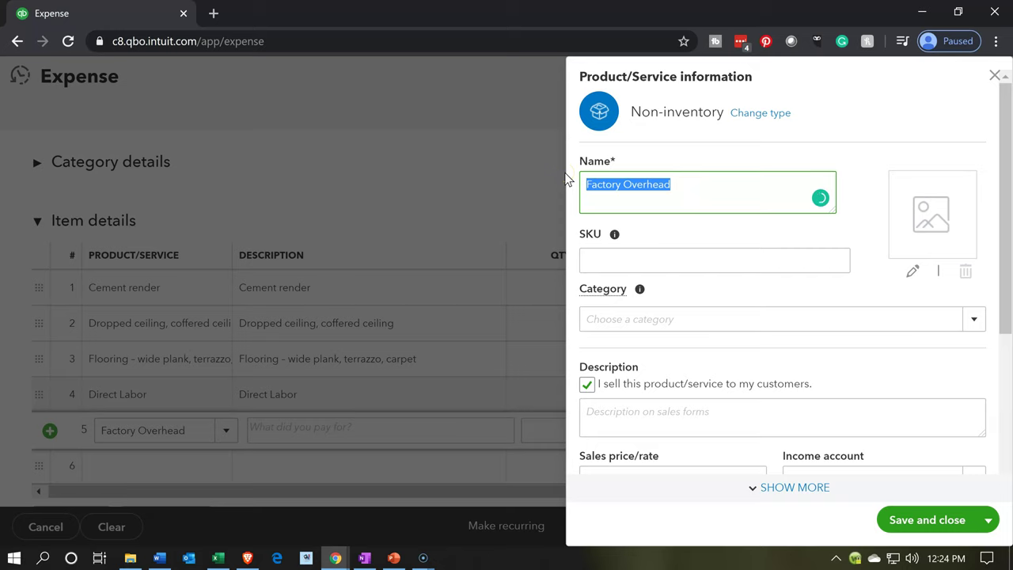
Enter Factory Overhead as the new item's SKU and its description for sales forms.
left_click(780, 251)
type("Factory Overhead")
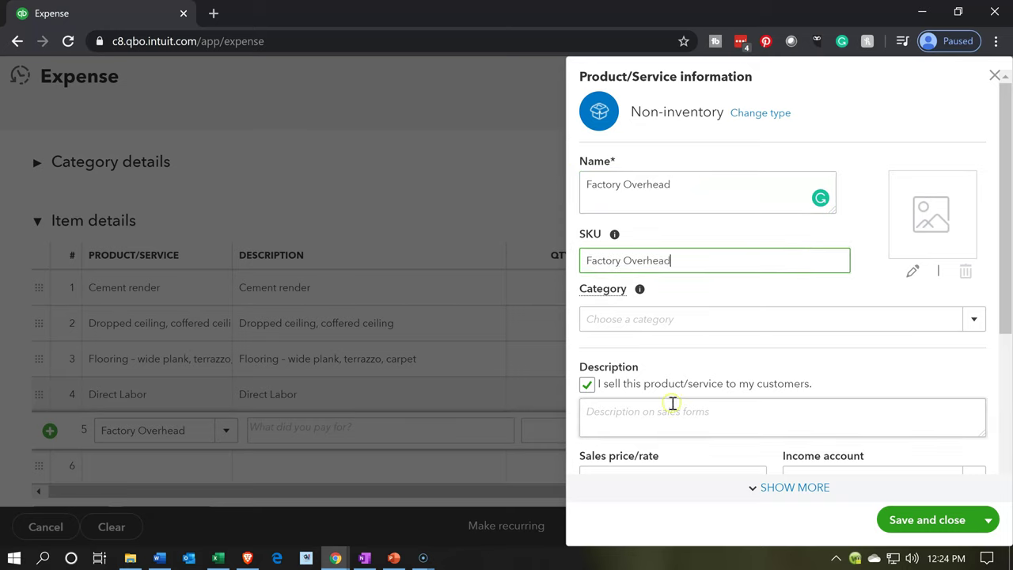
left_click(624, 410)
type("Factory Overhead")
Enter Factory Overhead as the new item's description for purchase forms.
scroll(647, 399, "down", 2)
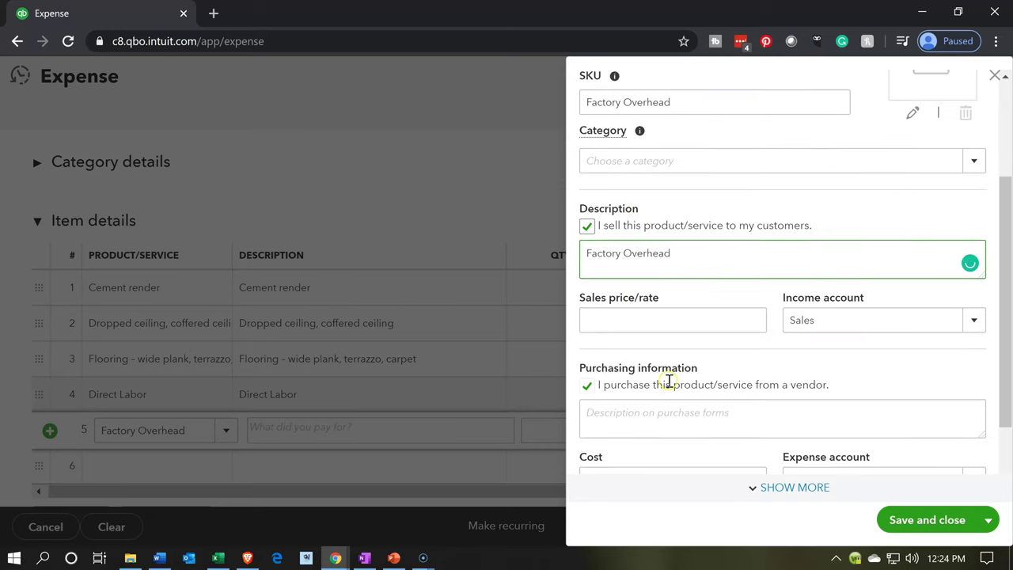
scroll(669, 384, "down", 1)
left_click(617, 341)
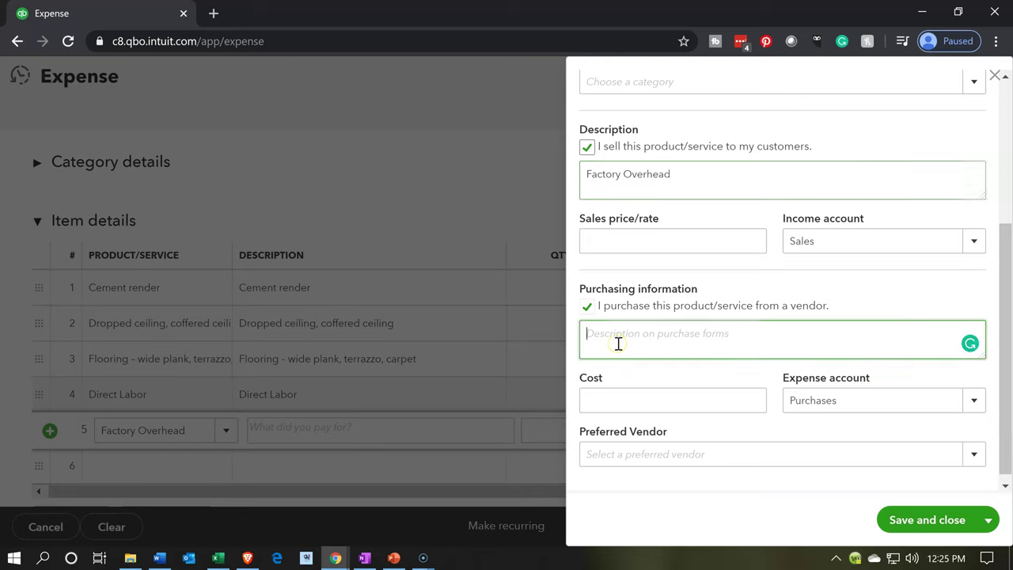
type("Factory Overhead")
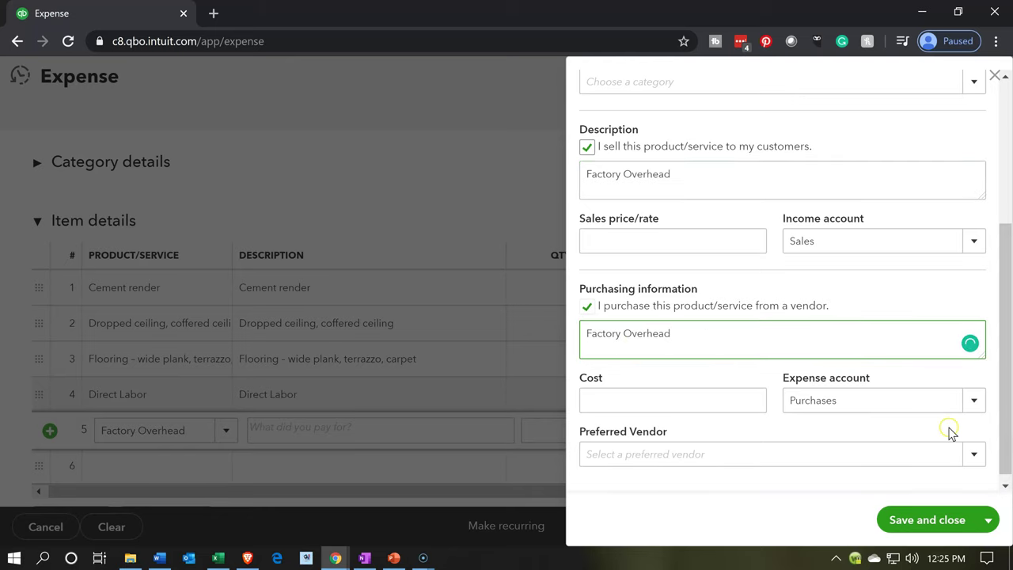
Set the Factory Overhead item's expense account to Overhead, then save and close the item.
left_click(974, 402)
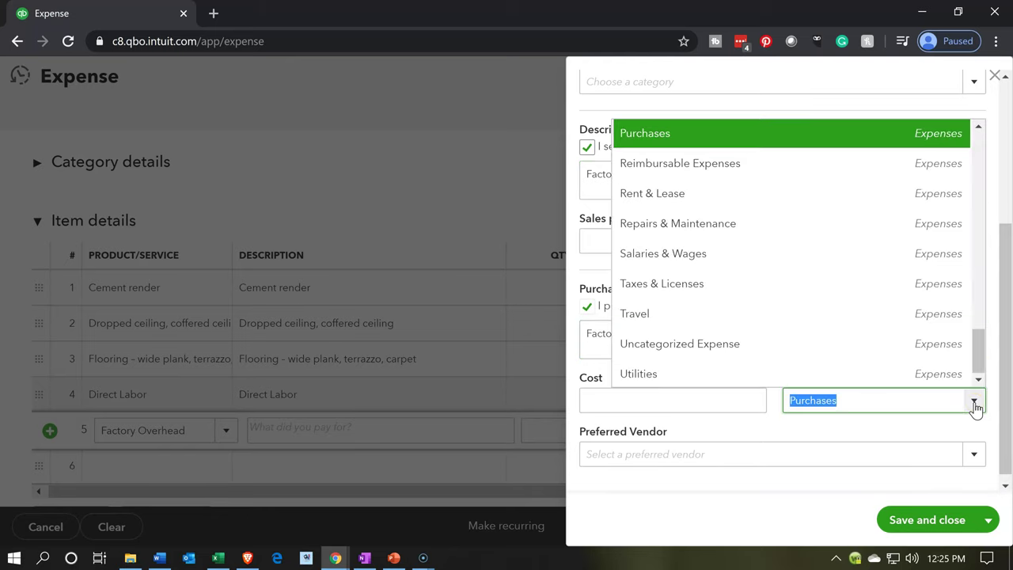
scroll(854, 352, "up", 2)
scroll(854, 352, "up", 6)
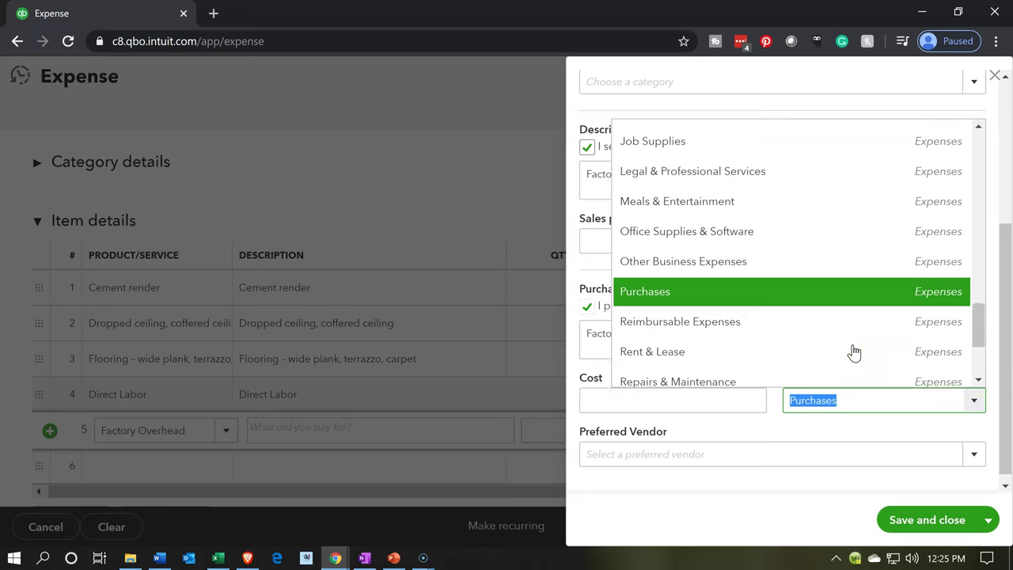
scroll(855, 352, "up", 5)
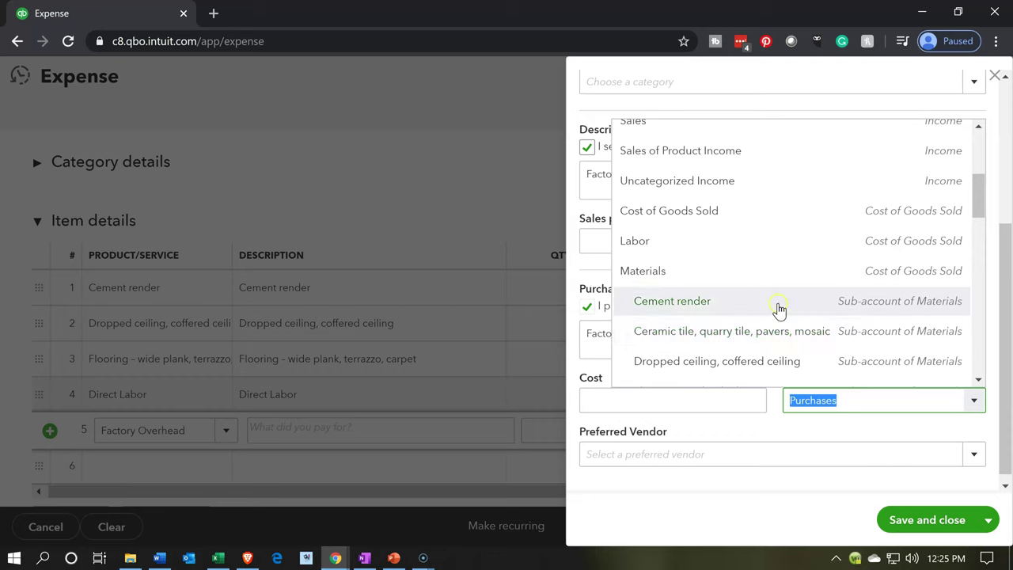
left_click(720, 244)
scroll(720, 245, "down", 3)
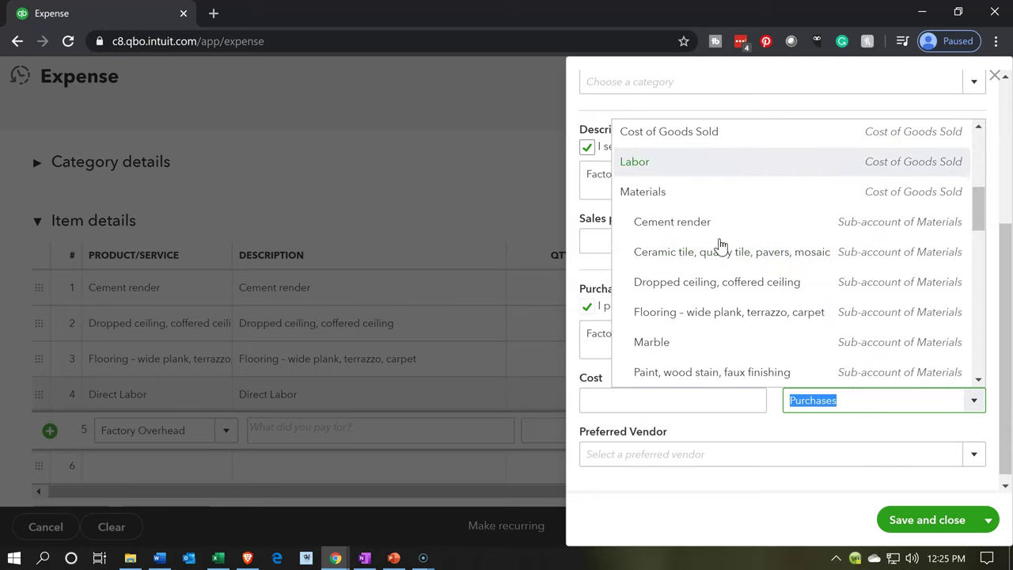
scroll(720, 245, "down", 4)
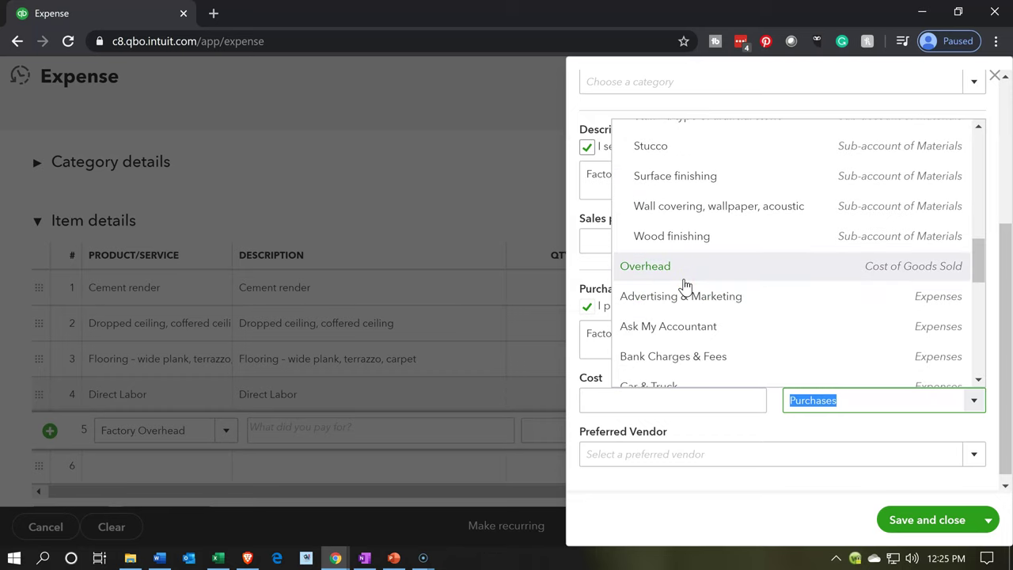
left_click(685, 273)
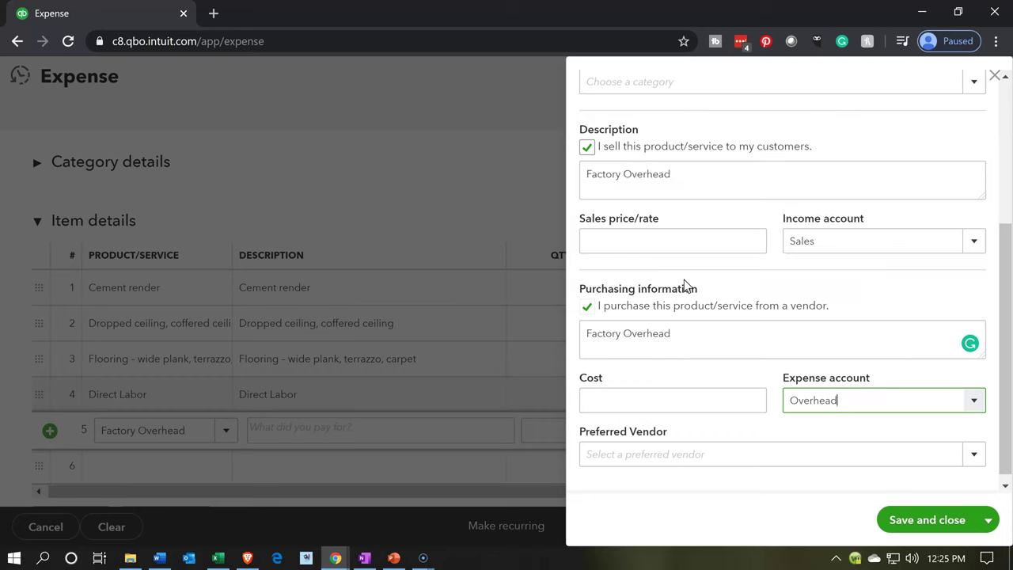
left_click(939, 516)
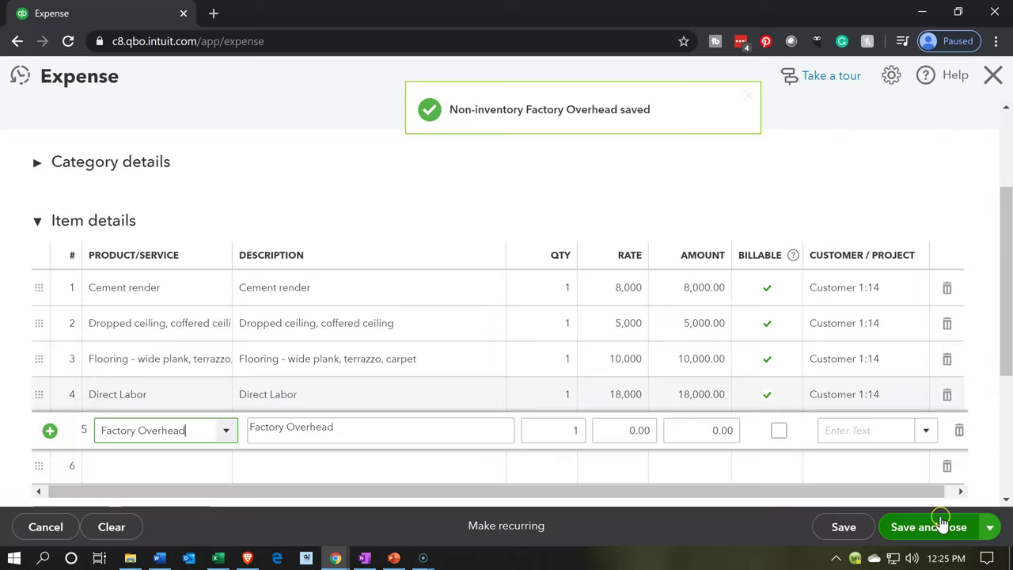
Check Job 14's 1/1 factory overhead cost in Excel and enter 9,000 as the rate on the expense's Factory Overhead line.
left_click(227, 559)
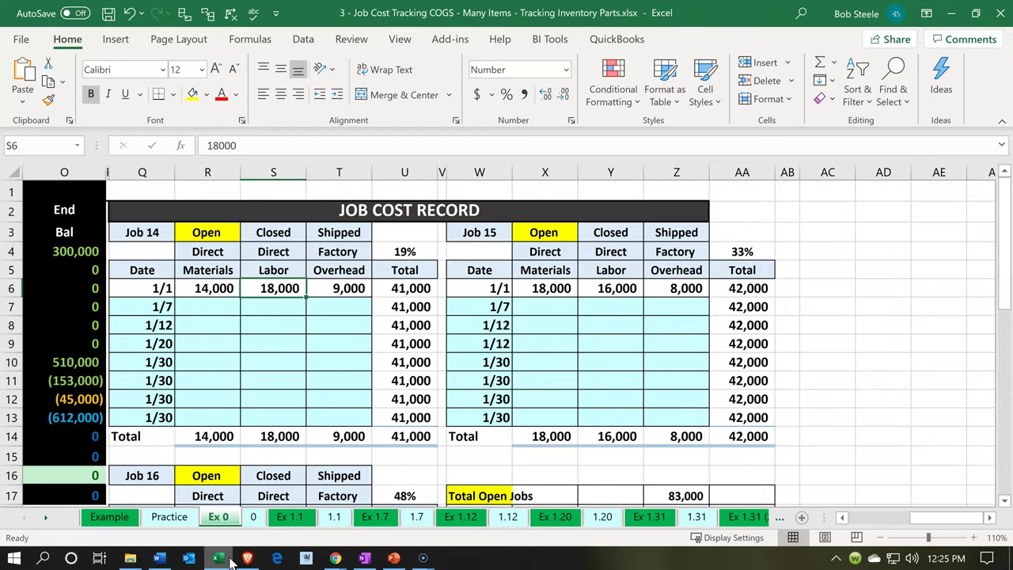
left_click(227, 559)
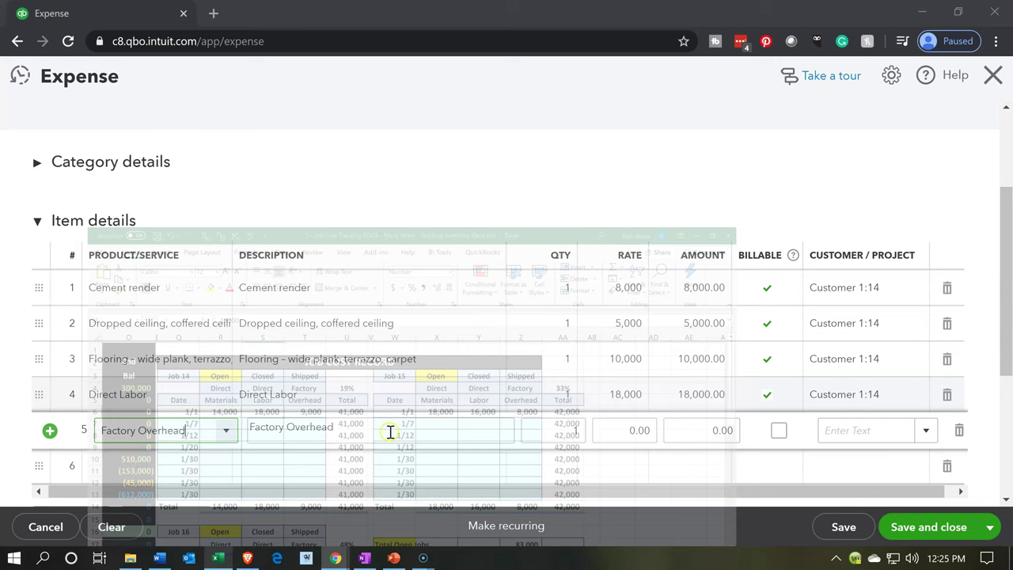
left_click(629, 433)
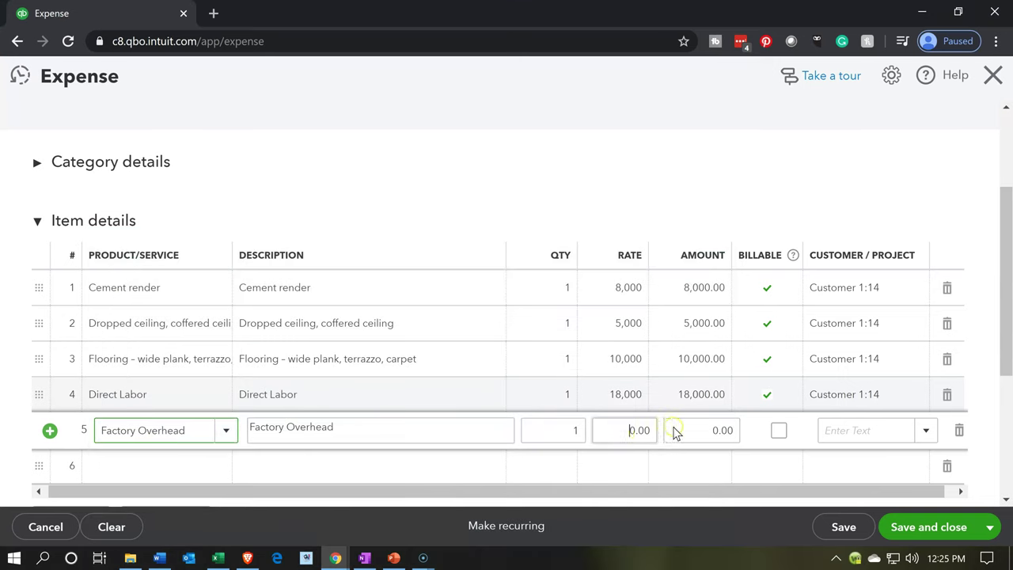
type("90")
left_click(688, 426)
key("Tab")
Mark the Factory Overhead line as billable and assign it to project 14 of Customer 1.
left_click(778, 431)
left_click(847, 437)
type("114")
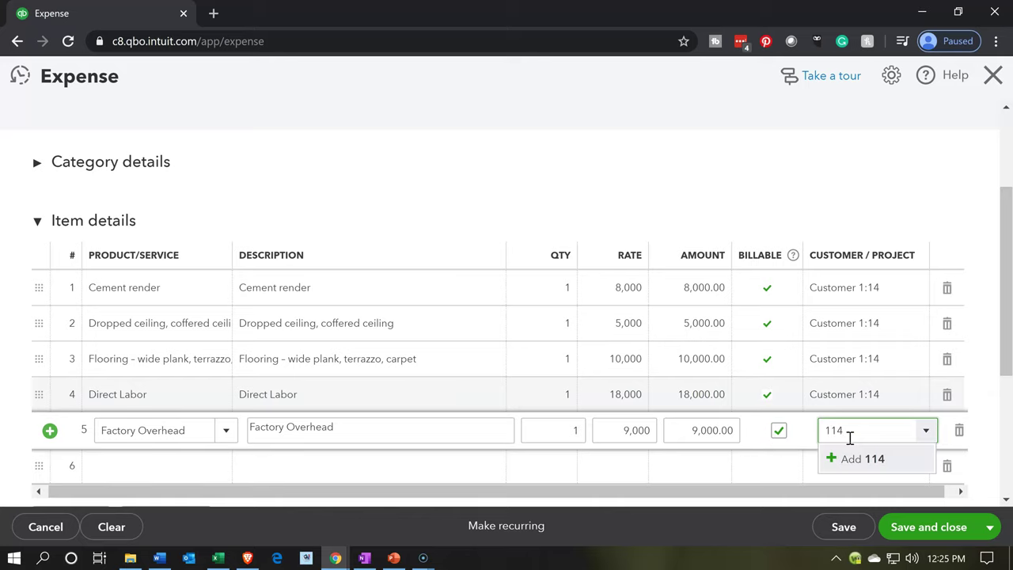
key("BackSpace")
key("BackSpace")
key("BackSpace")
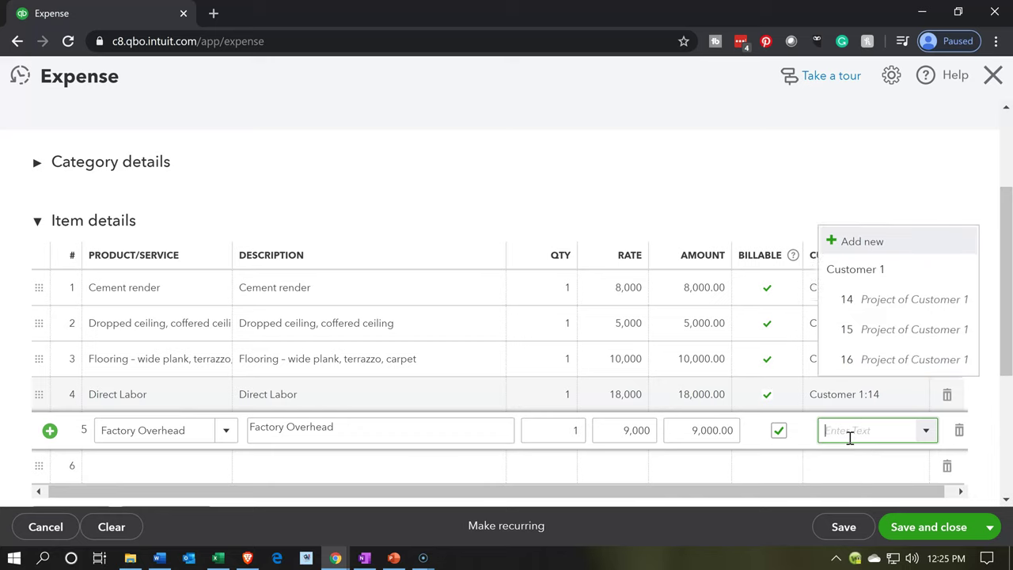
type("14")
key("Return")
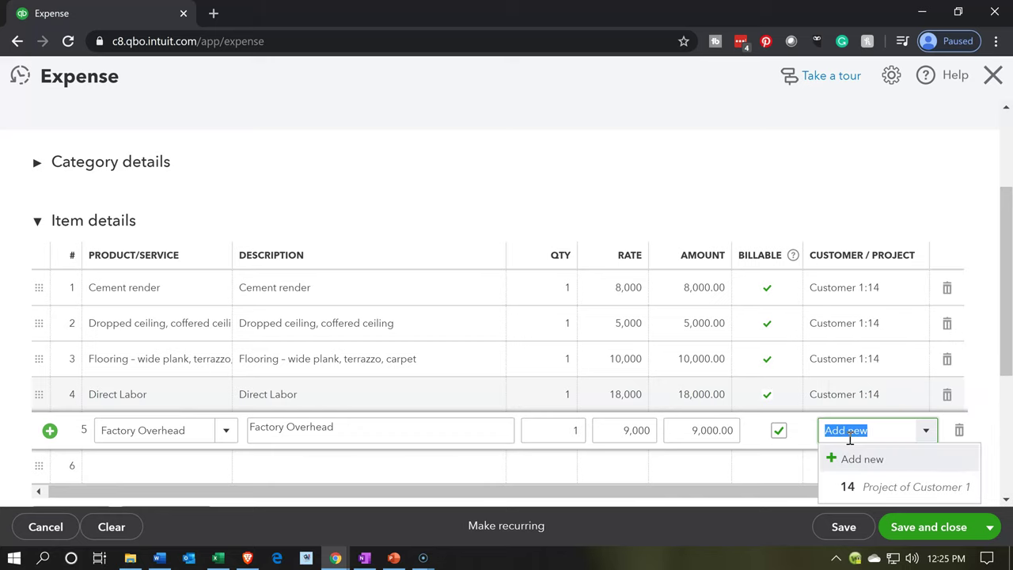
key("Tab")
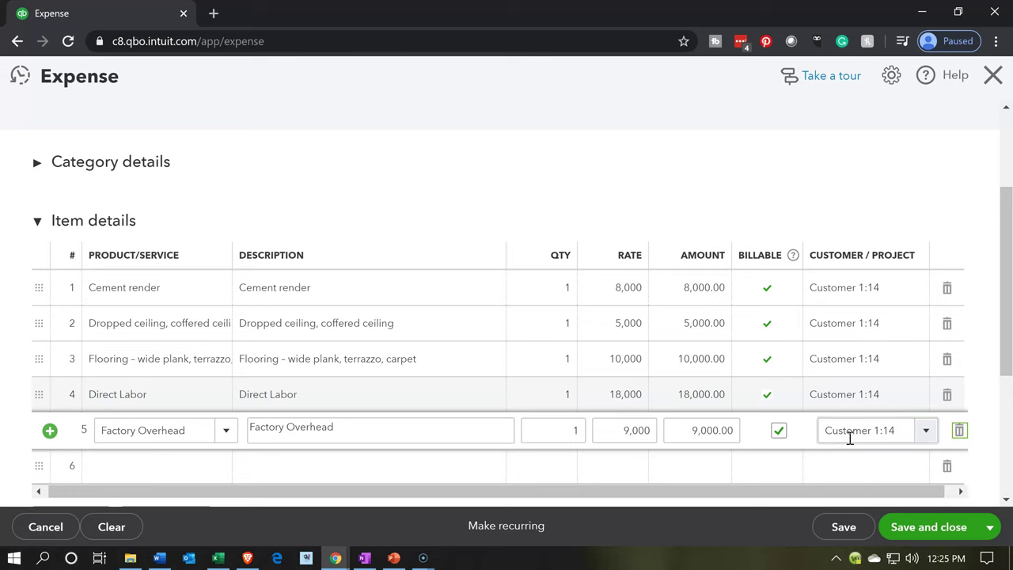
Check Job 14's 1/1 costs in Excel and correct the rate on the expense's Flooring line to 1,000.
scroll(776, 193, "down", 1)
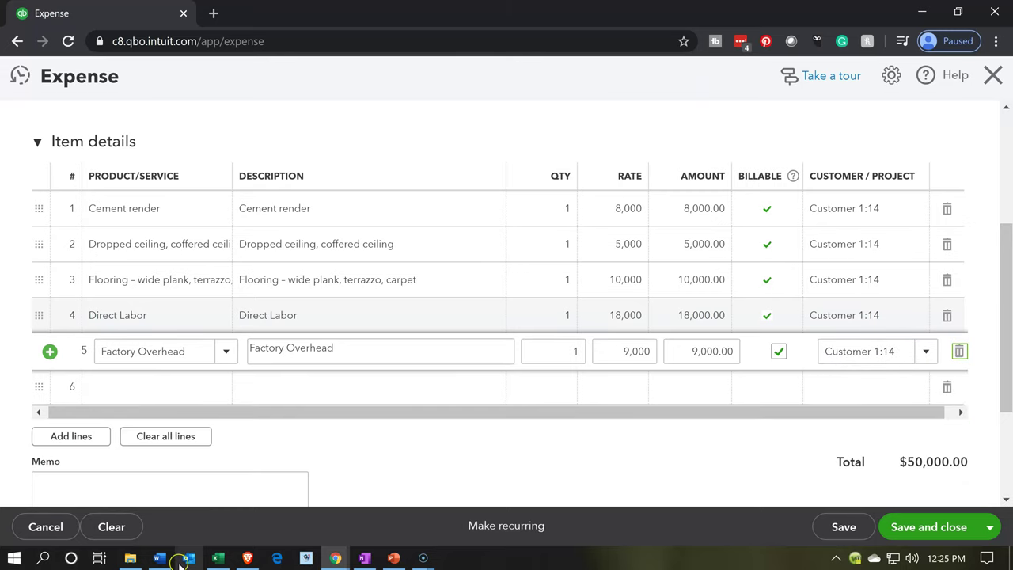
left_click(218, 558)
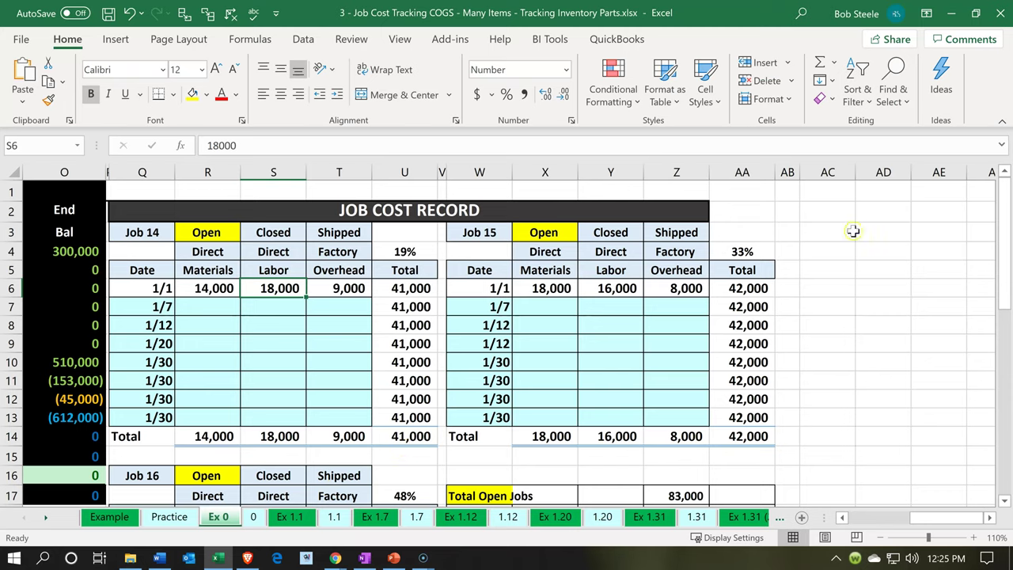
left_click(951, 14)
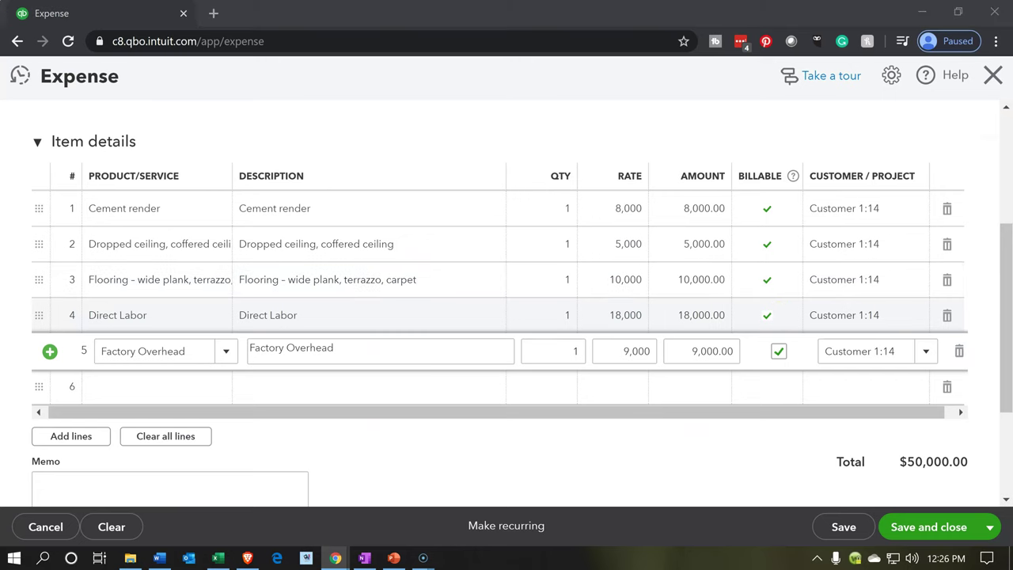
left_click(619, 284)
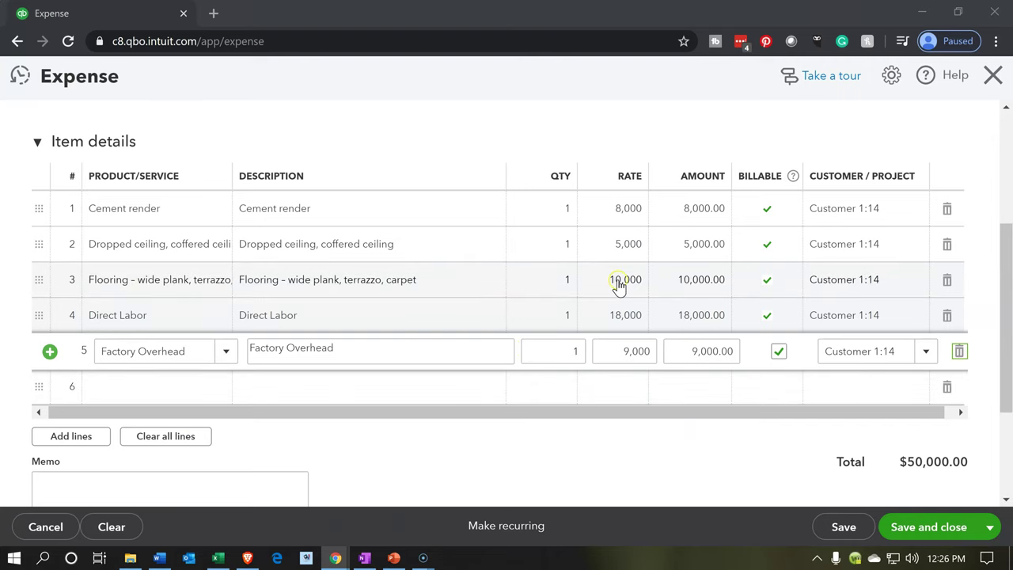
left_click(642, 352)
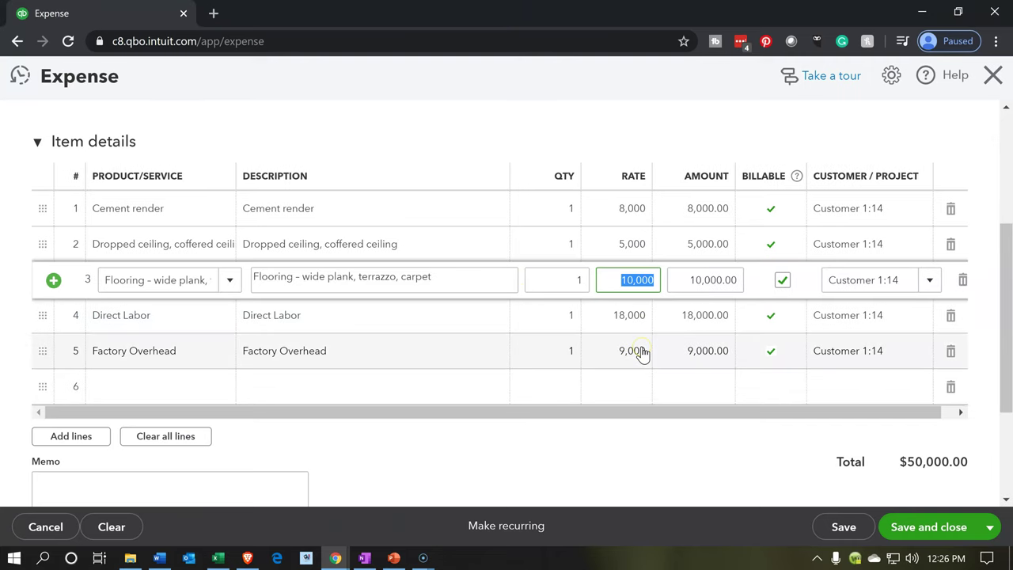
key("BackSpace")
key("Tab")
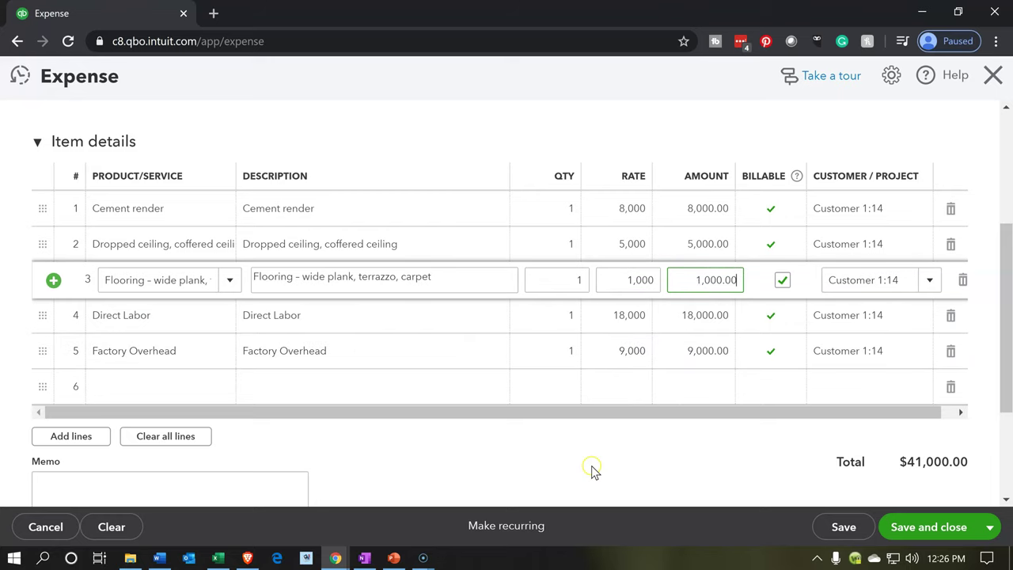
Compare the expense's total with Job 14's 1/1 total in the Excel Job Cost Record.
left_click(781, 447)
left_click(199, 560)
left_click(217, 558)
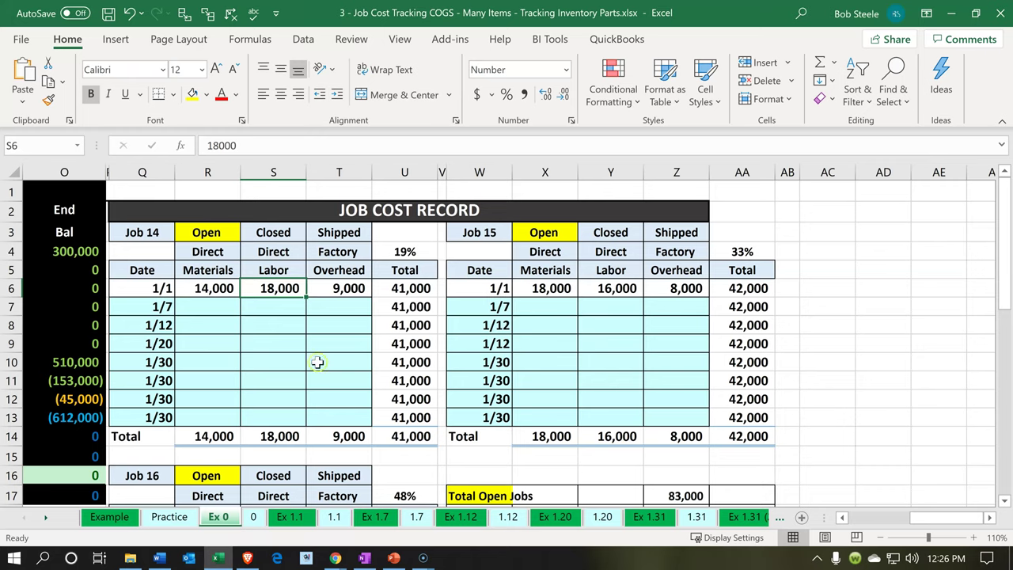
left_click(398, 291)
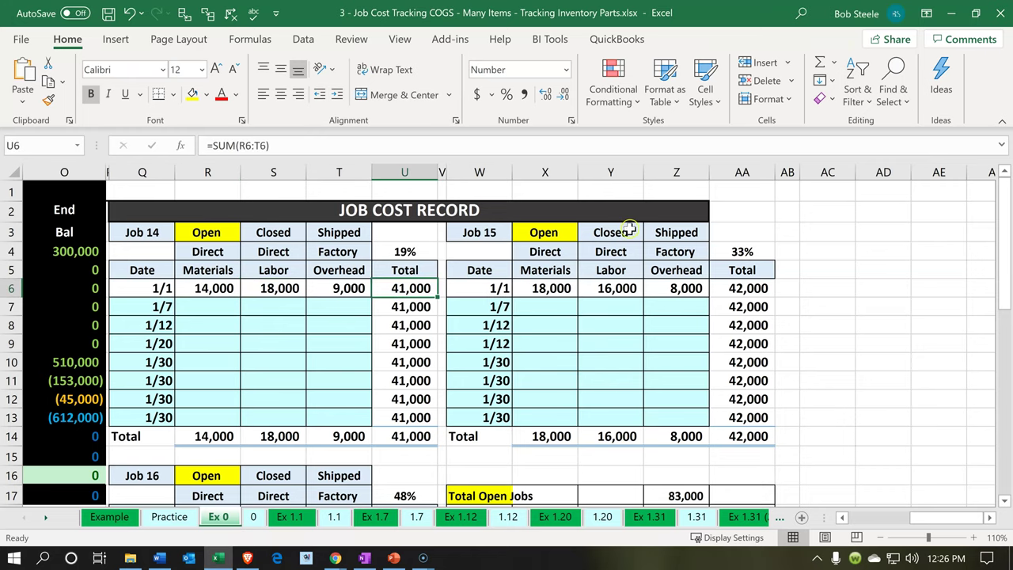
left_click(952, 14)
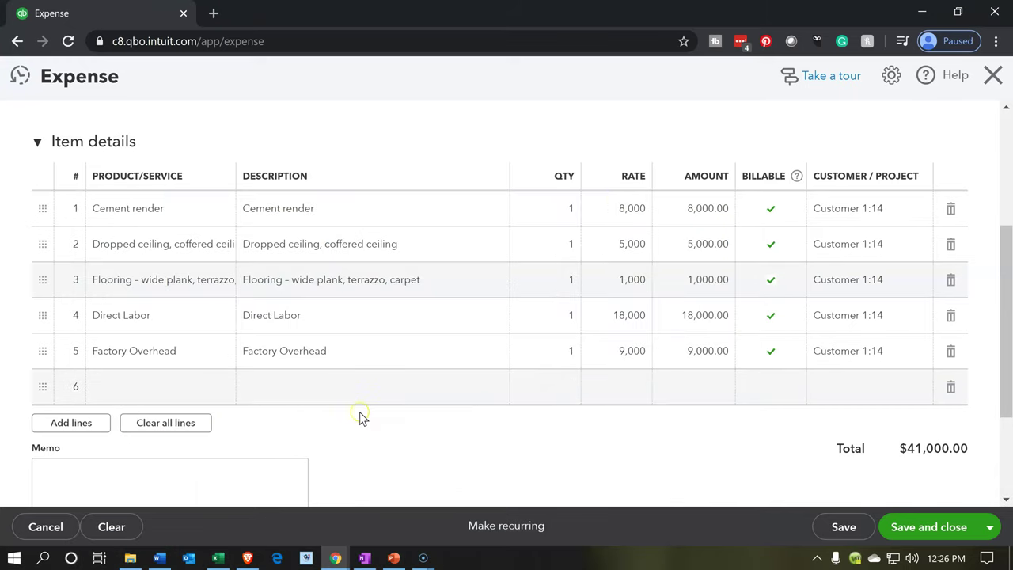
scroll(365, 418, "up", 1)
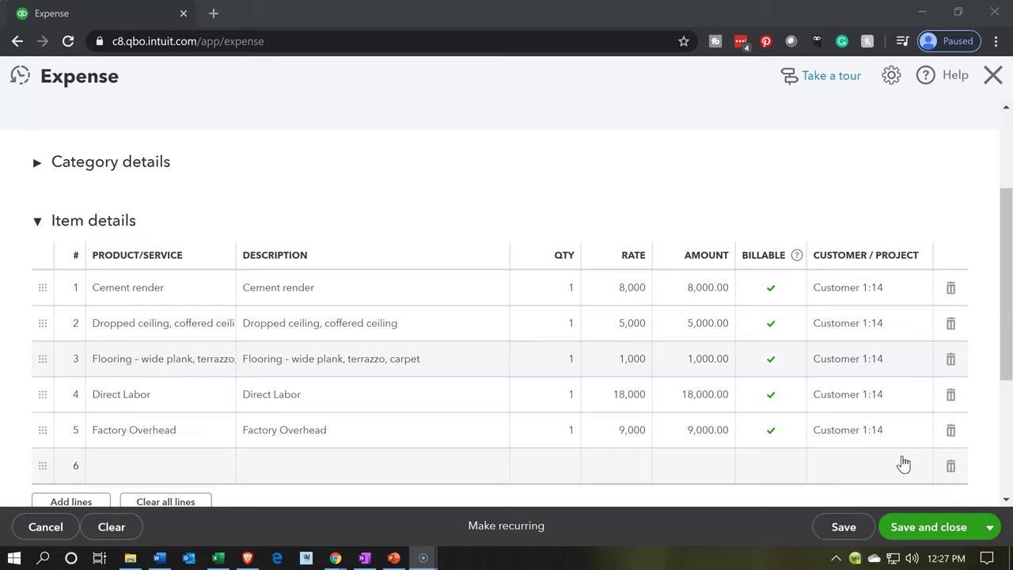
left_click(788, 479)
scroll(788, 480, "down", 1)
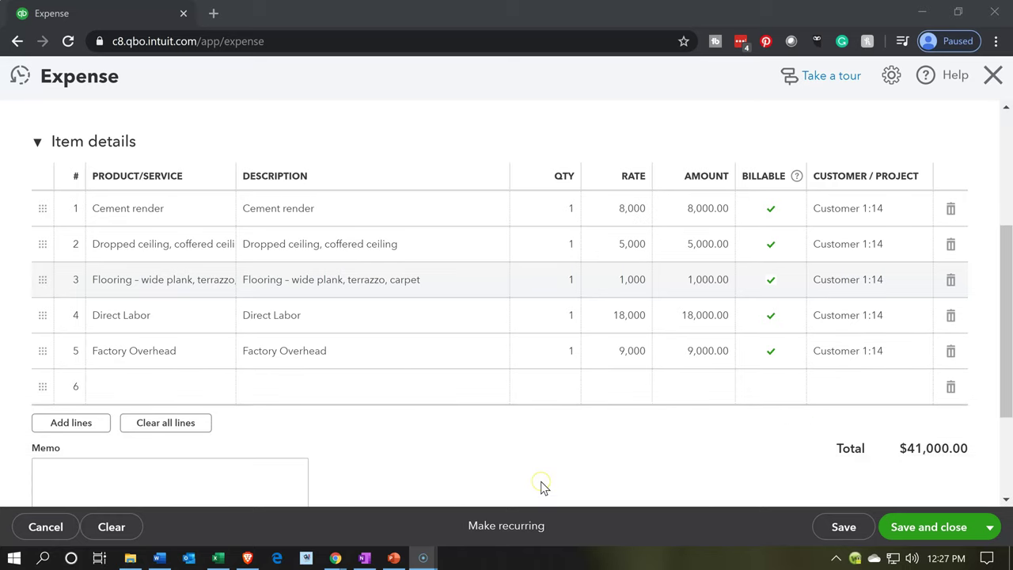
Create a Bank account of detail type Checking as the expense's payment account, then save and close the expense.
scroll(540, 481, "down", 1)
left_click(927, 528)
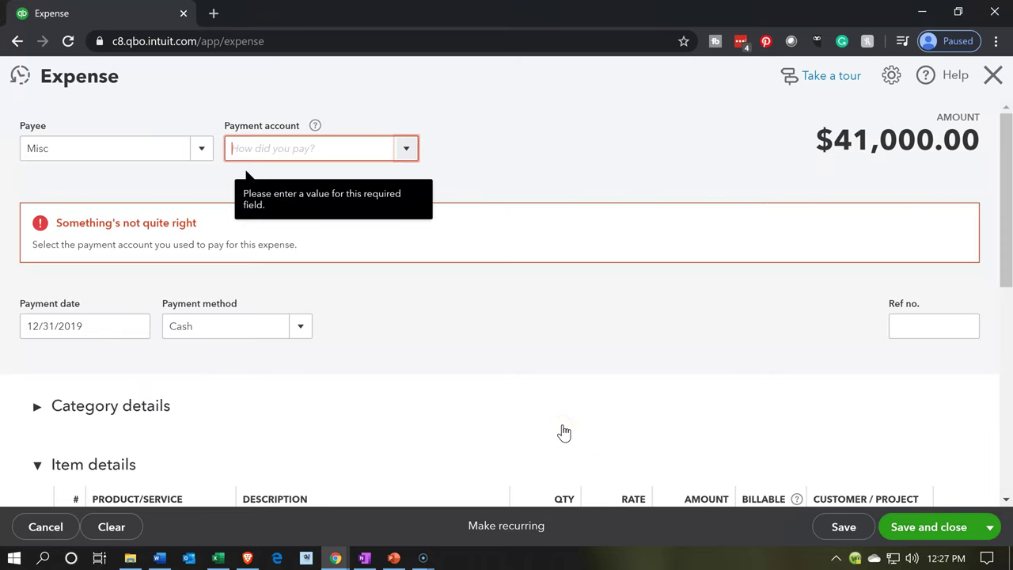
left_click(405, 158)
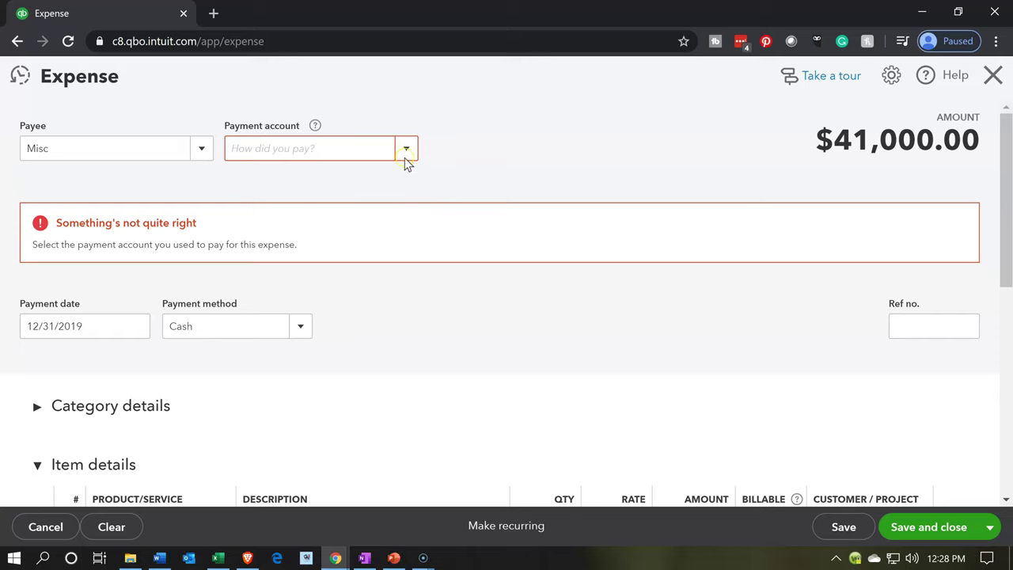
left_click(405, 157)
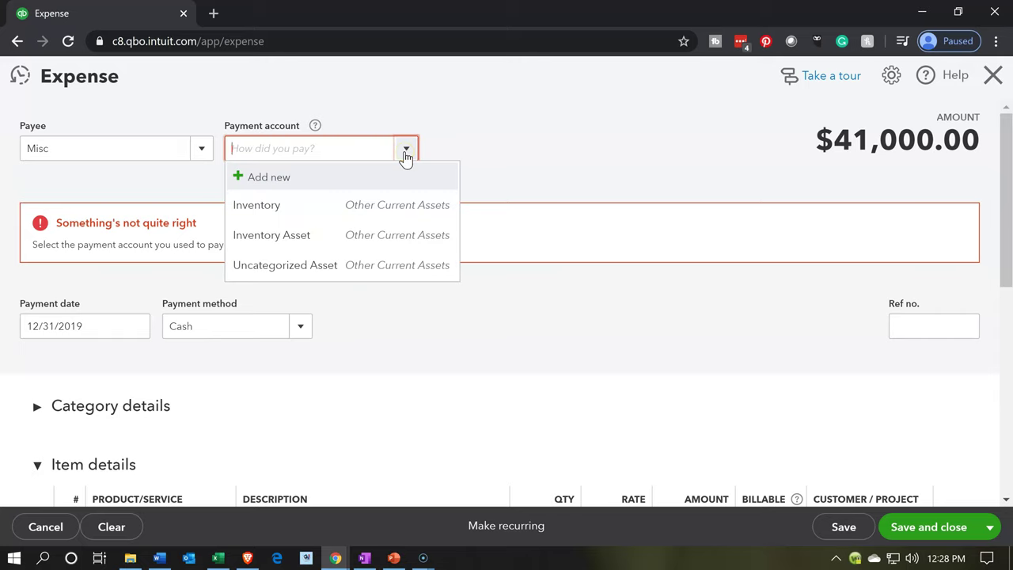
left_click(309, 179)
left_click(309, 179)
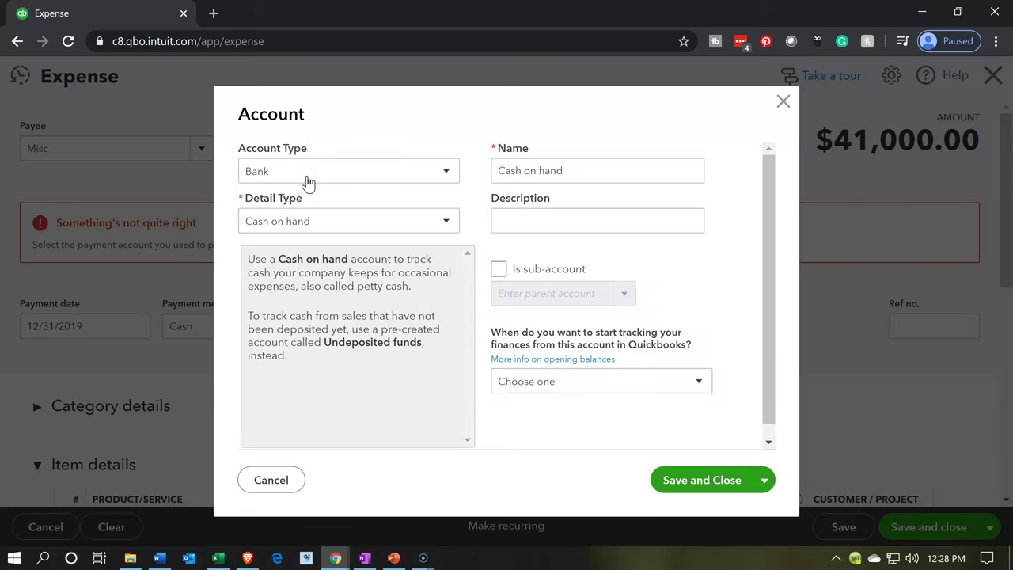
left_click(315, 224)
left_click(296, 273)
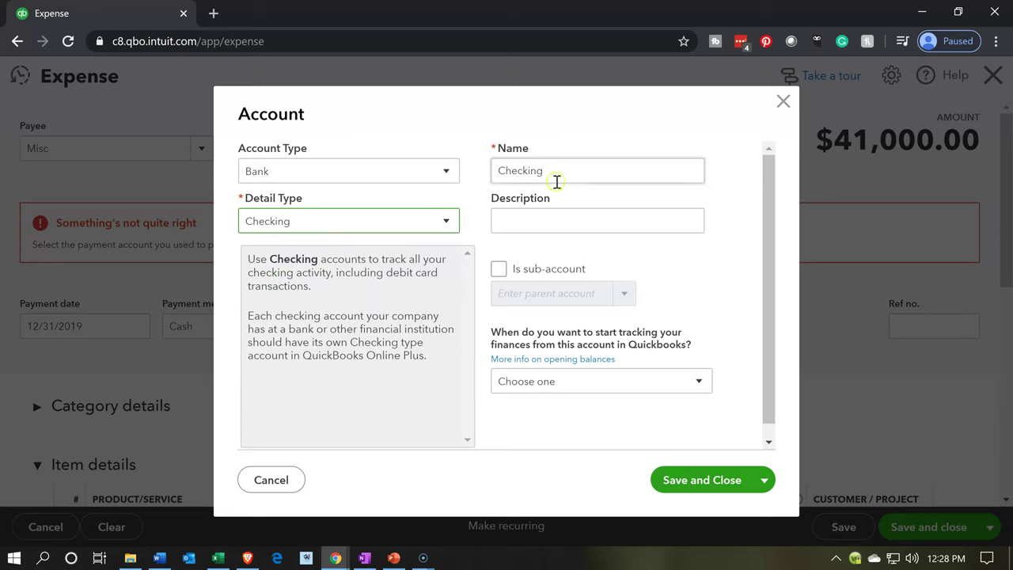
left_click(683, 475)
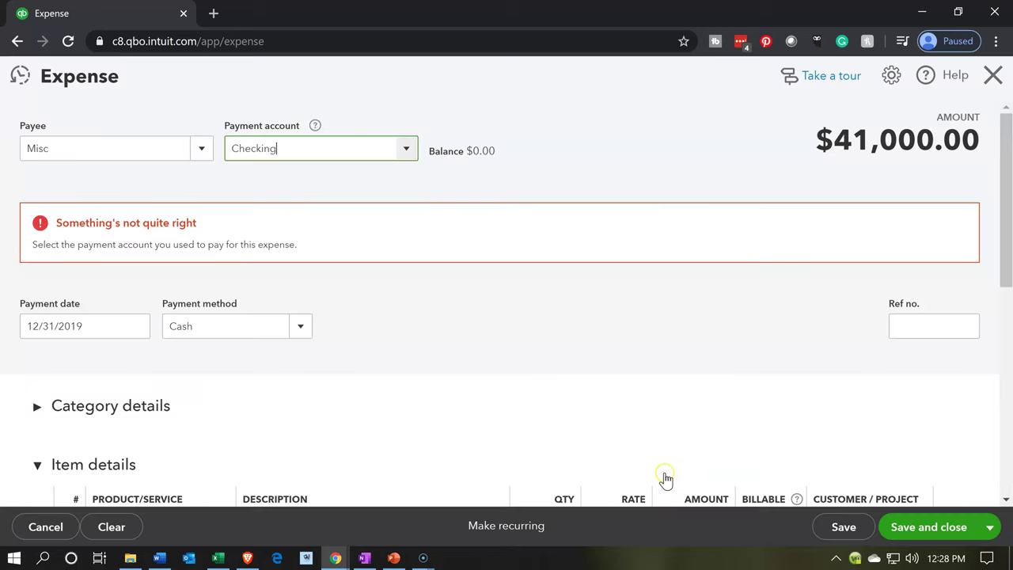
left_click(918, 531)
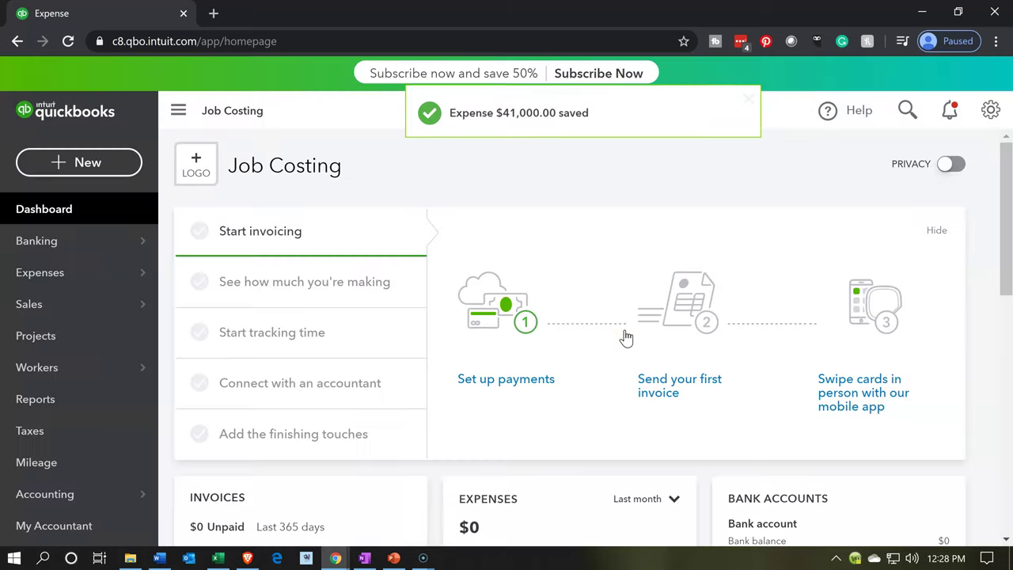
Open the Balance Sheet report and review its Checking and Retained Earnings balances.
left_click(110, 277)
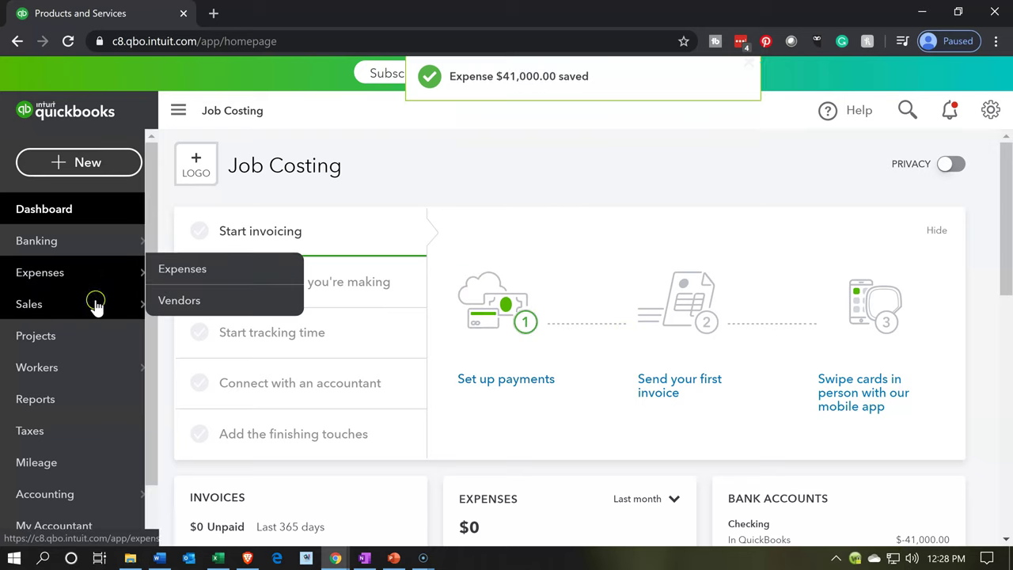
left_click(60, 405)
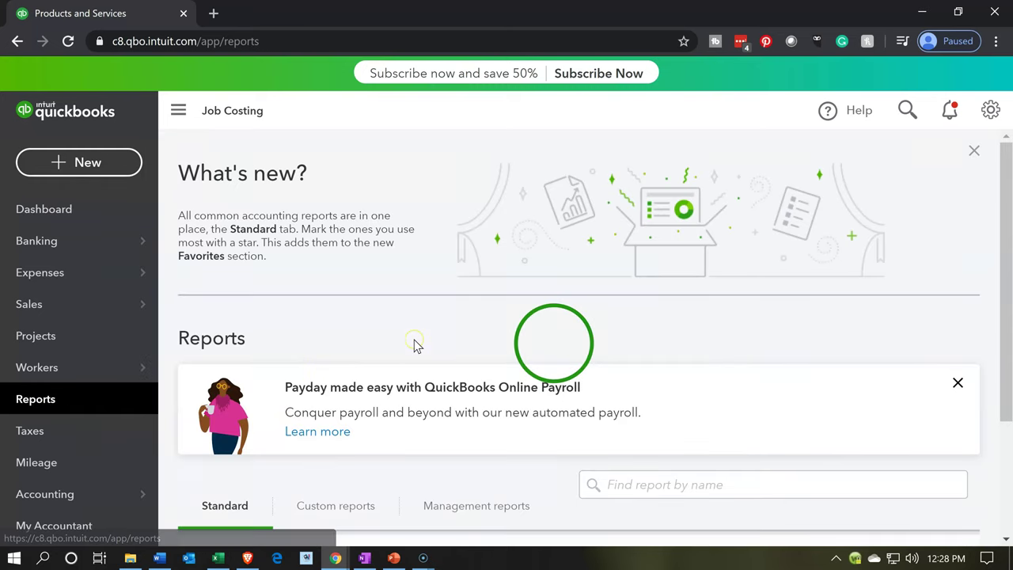
scroll(414, 344, "down", 2)
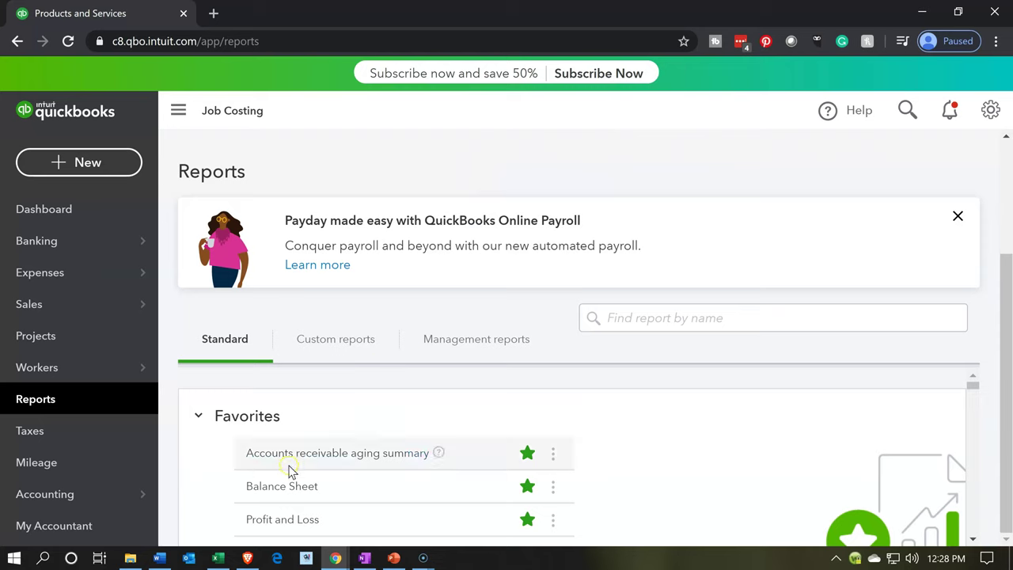
left_click(275, 491)
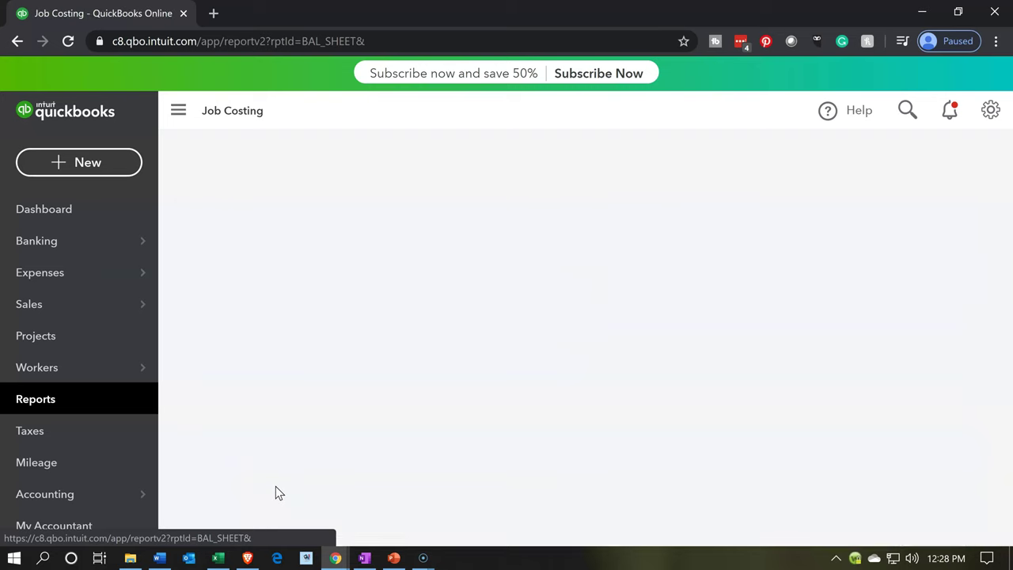
left_click(287, 455)
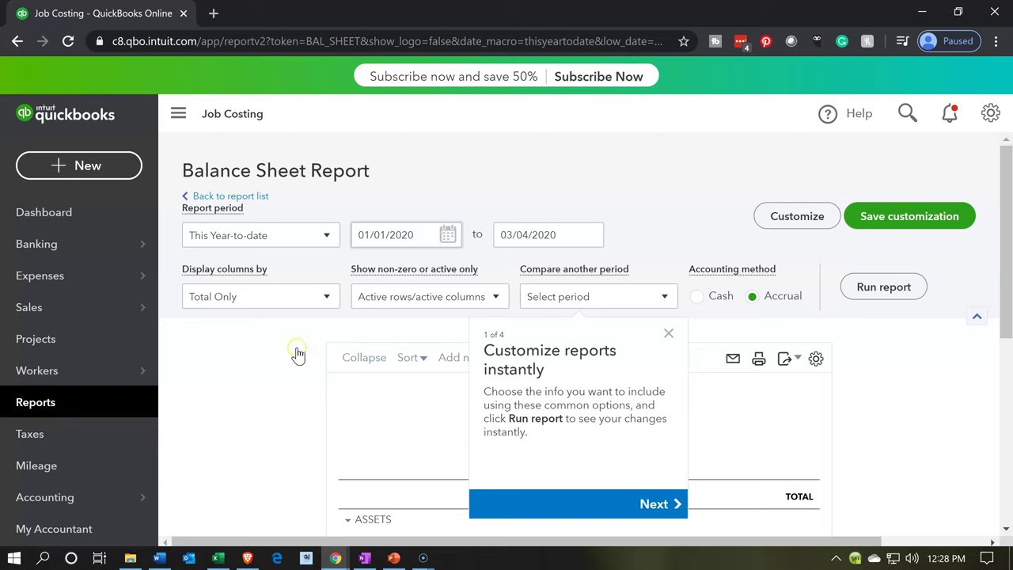
scroll(256, 396, "down", 1)
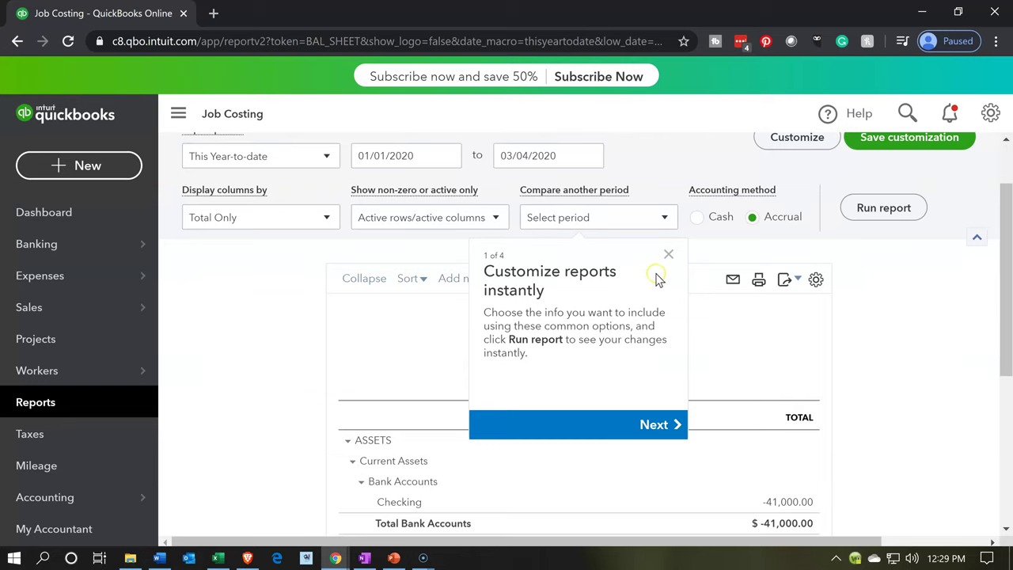
left_click(669, 255)
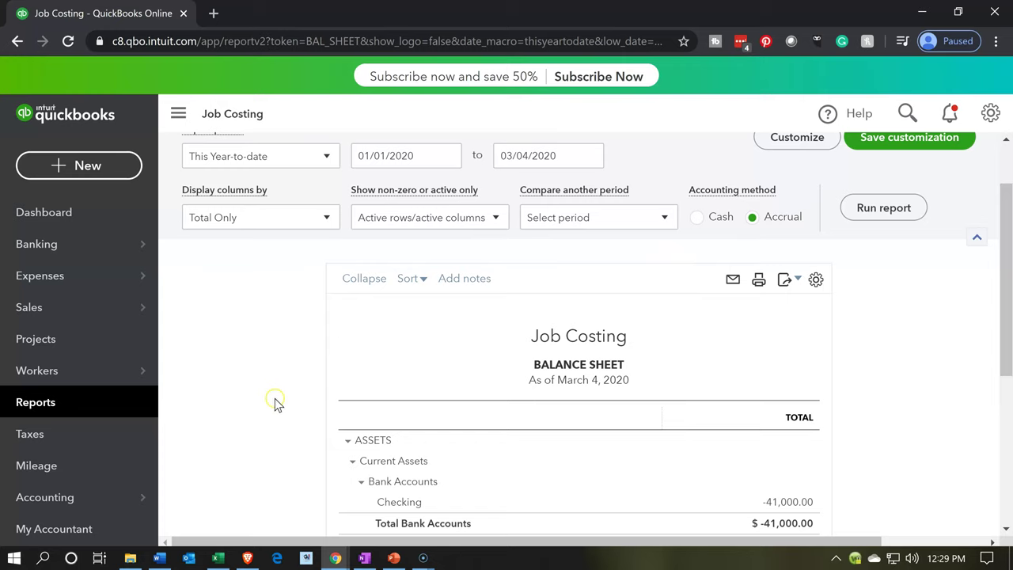
scroll(275, 404, "down", 1)
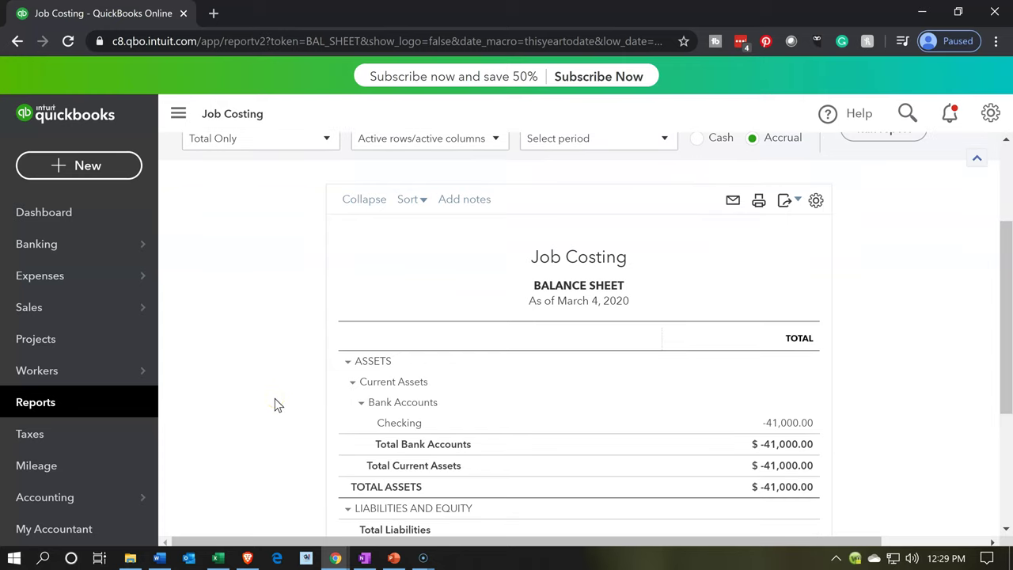
scroll(275, 403, "down", 1)
scroll(275, 398, "down", 1)
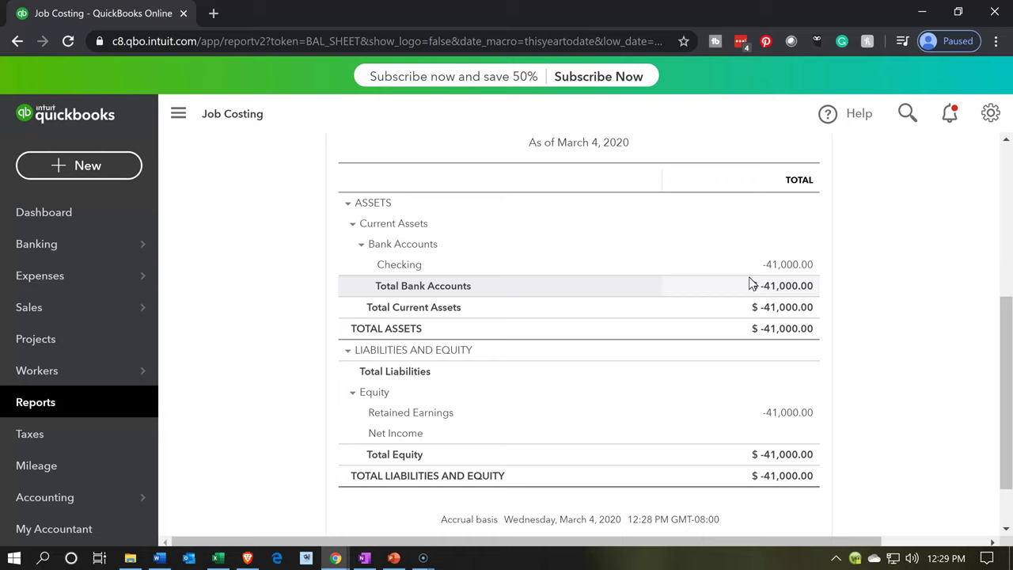
left_click(743, 408)
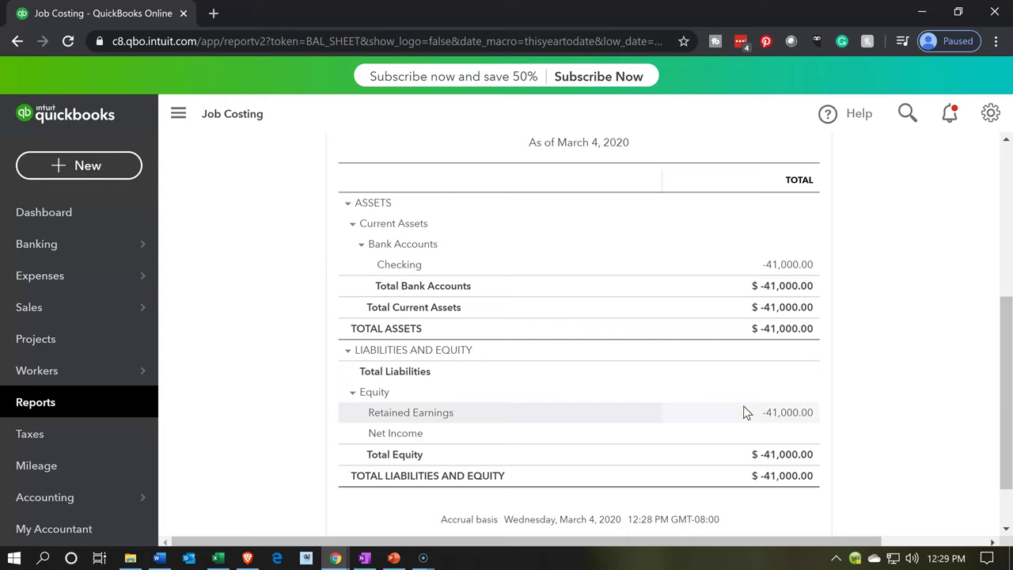
Set the Balance Sheet's report period to 12/31/2019 through 12/31/2019 and run the report.
scroll(362, 427, "up", 5)
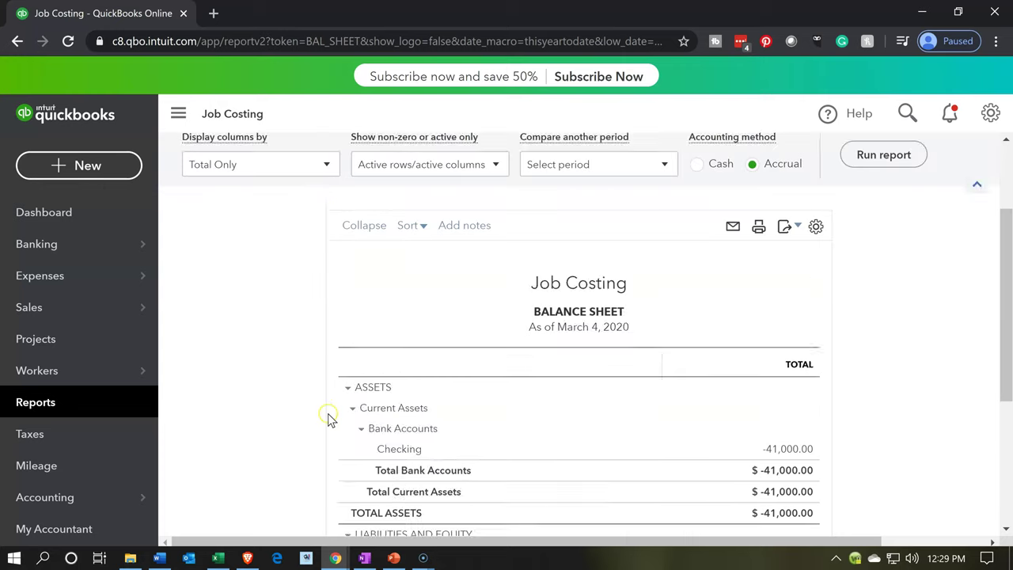
left_click(427, 235)
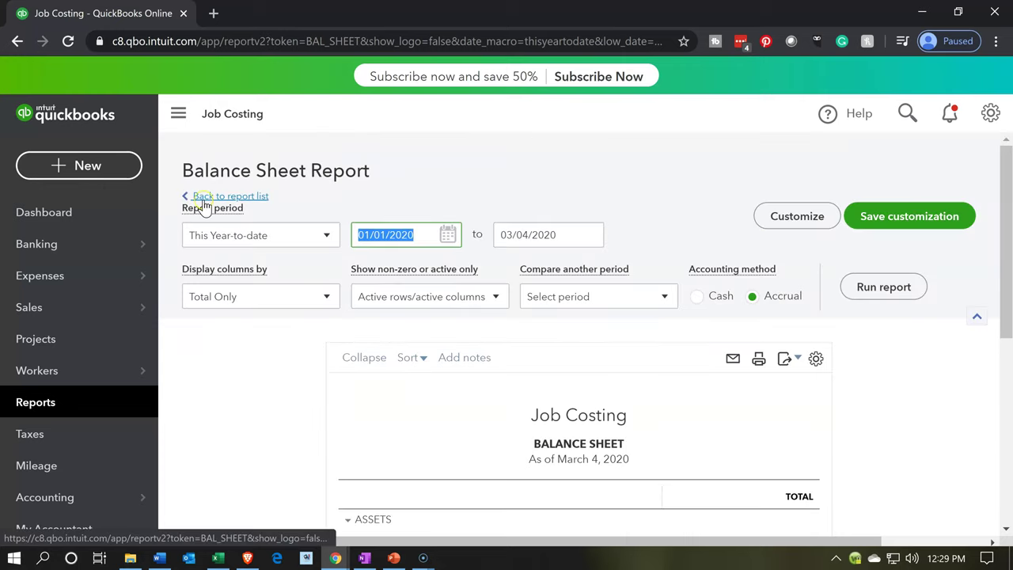
type("12")
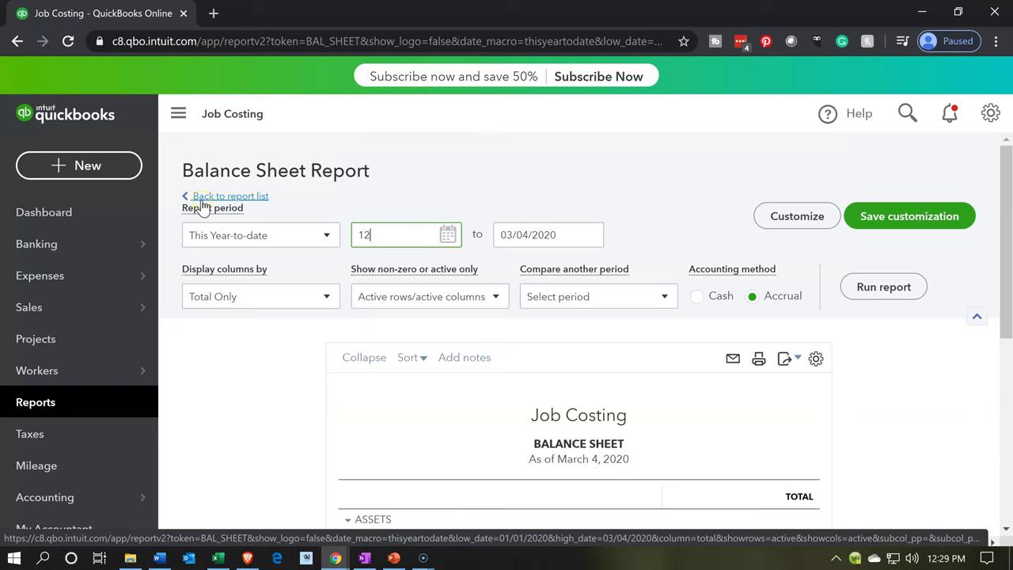
type("/31/2019")
key("Tab")
type("12312019")
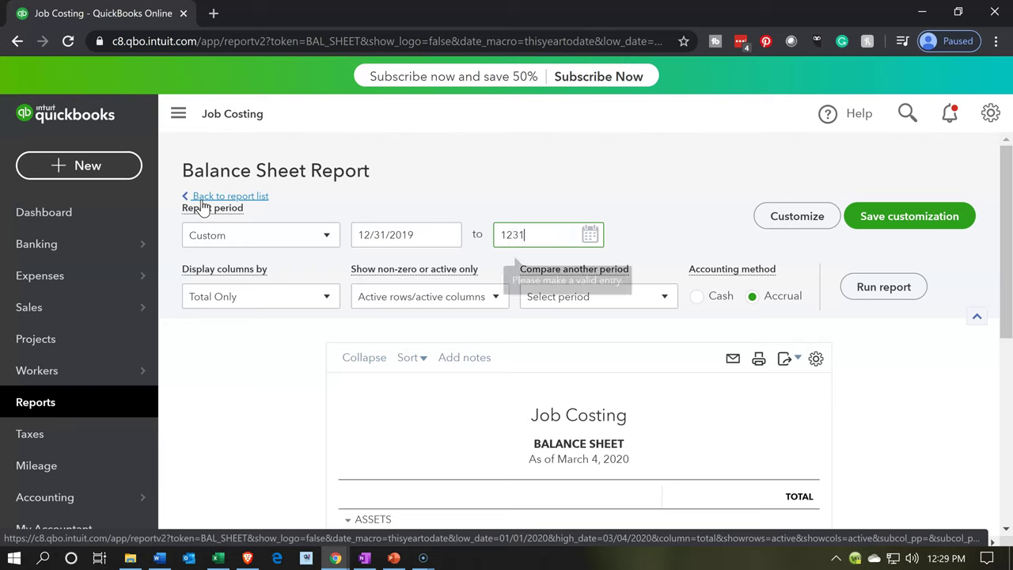
key("Tab")
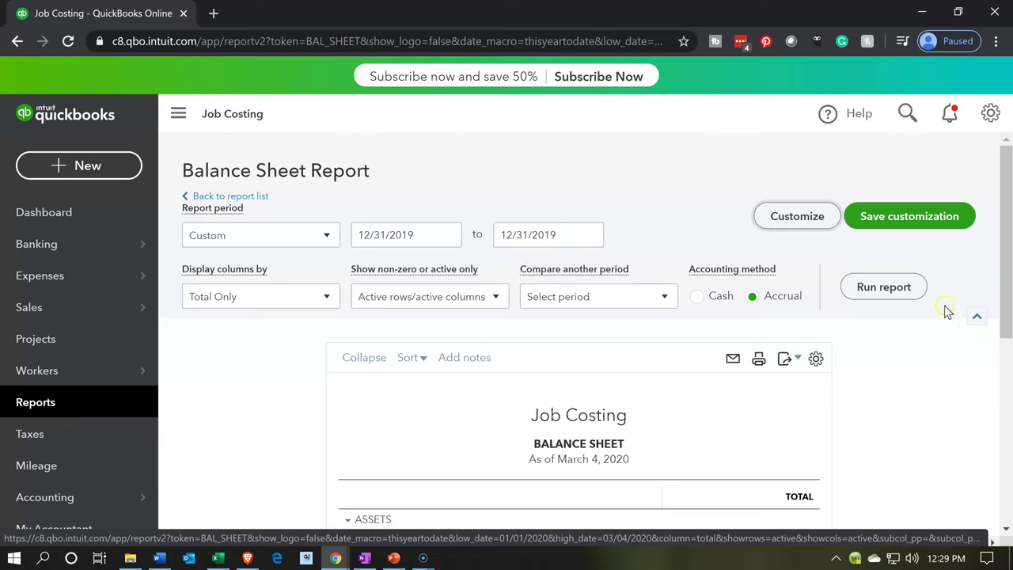
left_click(918, 289)
Review the Checking balance and the Retained Earnings and Net Income lines on the Balance Sheet.
scroll(486, 377, "down", 3)
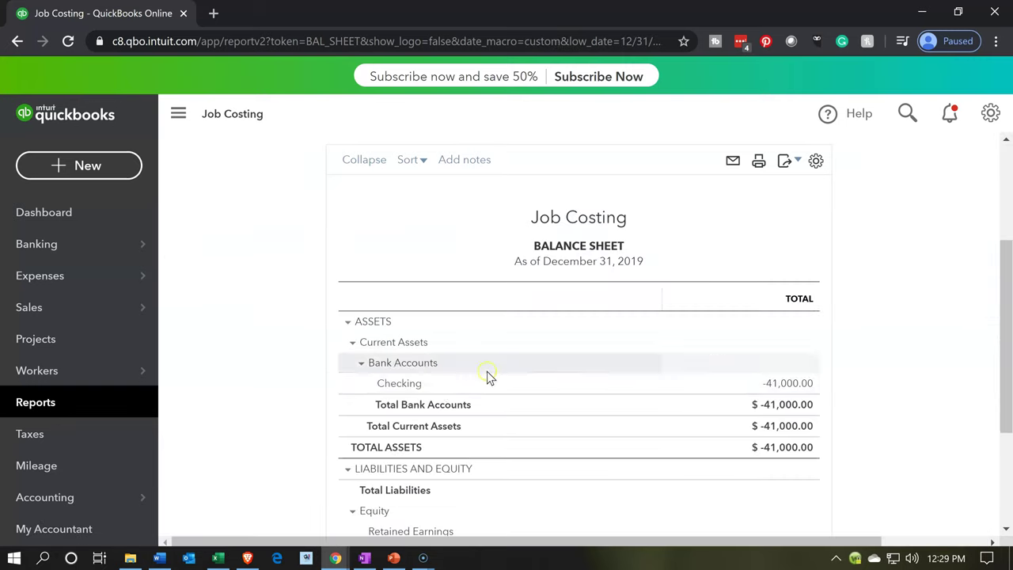
scroll(441, 385, "down", 2)
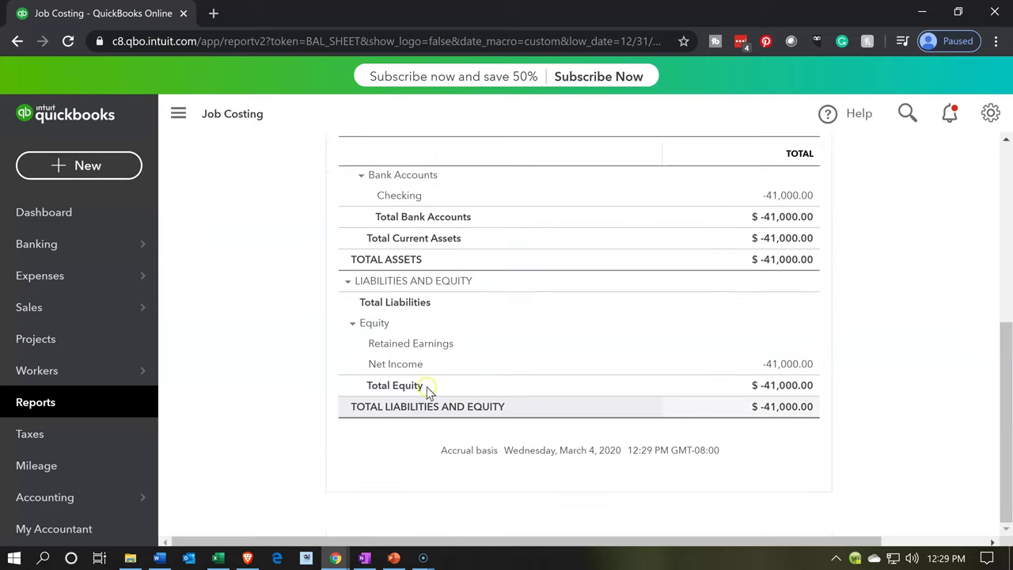
left_click(428, 368)
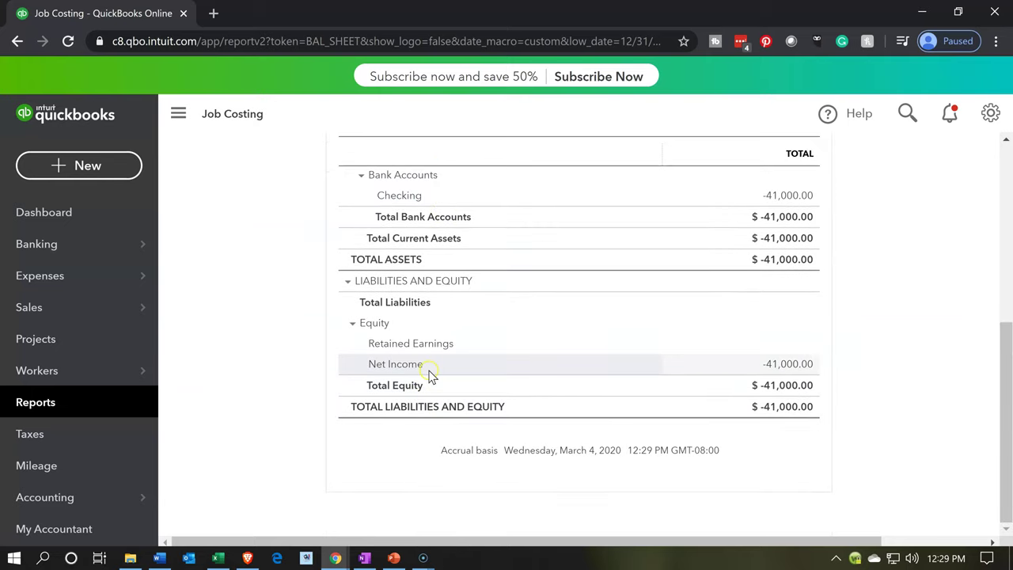
left_click(694, 350)
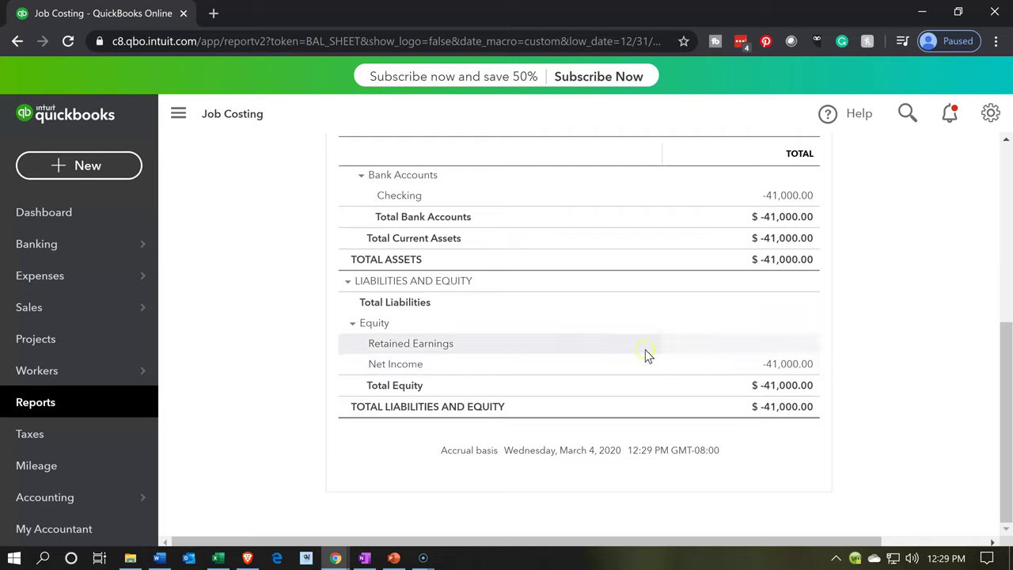
left_click(250, 231)
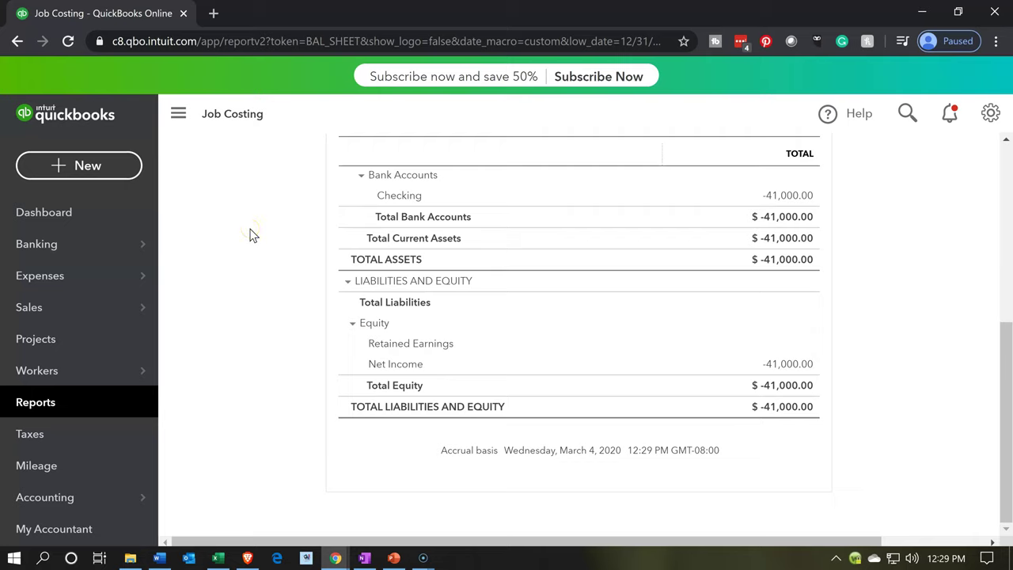
Duplicate the browser tab holding the Balance Sheet and return to the original tab.
right_click(152, 18)
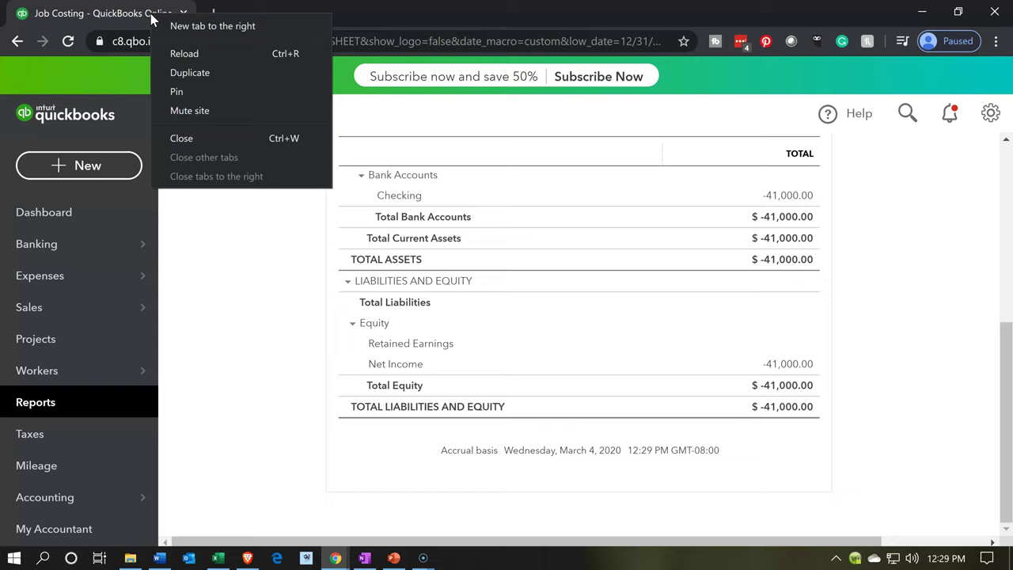
left_click(165, 72)
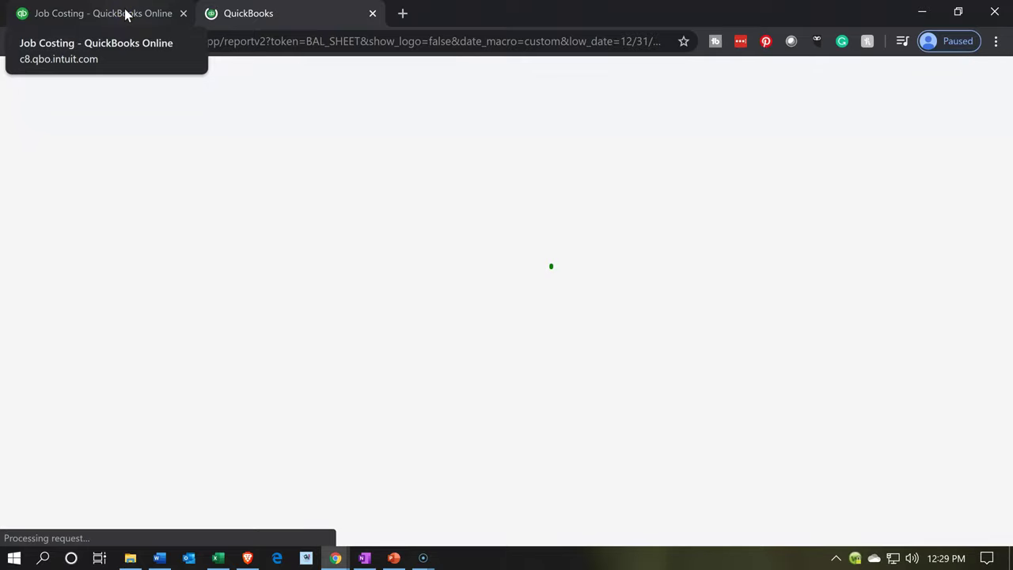
left_click(125, 13)
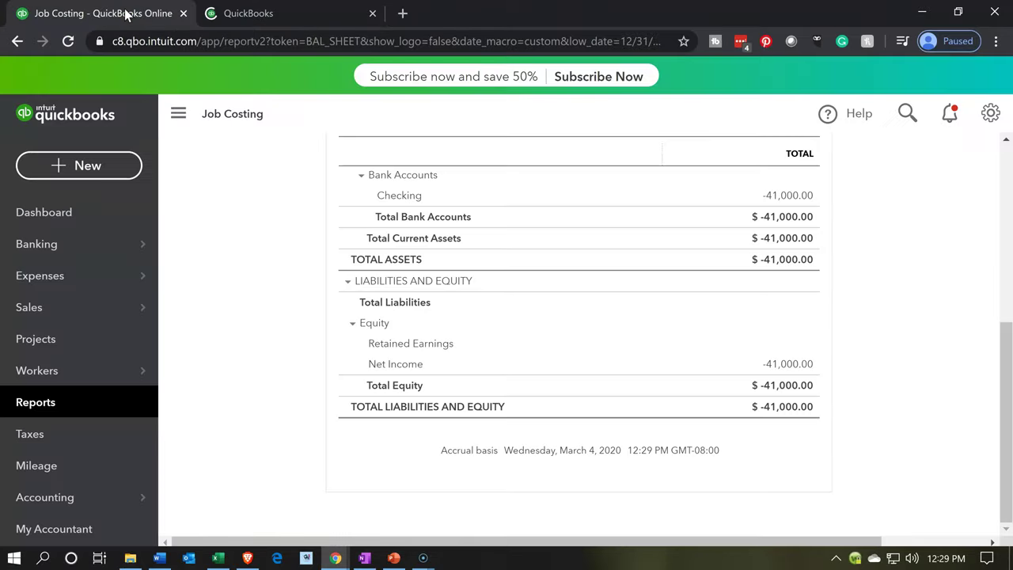
Open the Profit and Loss report from the favorites in the standard report list.
left_click(56, 412)
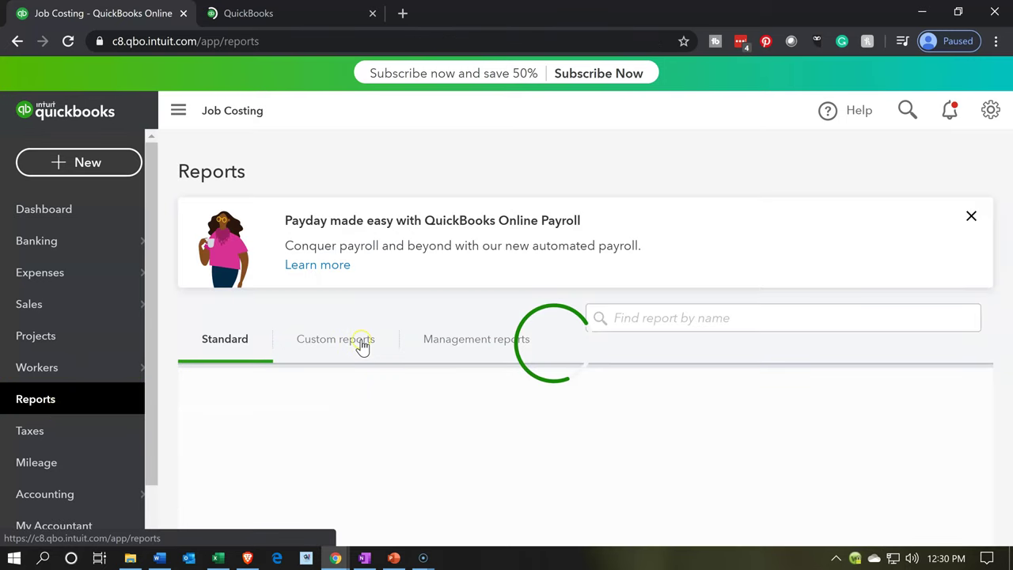
left_click(360, 342)
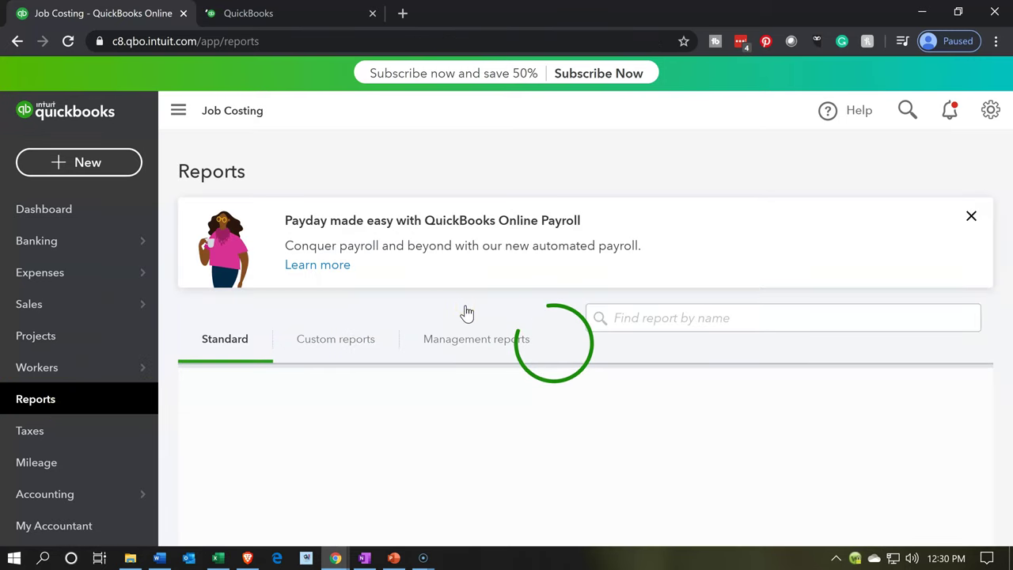
left_click(246, 405)
scroll(219, 411, "down", 1)
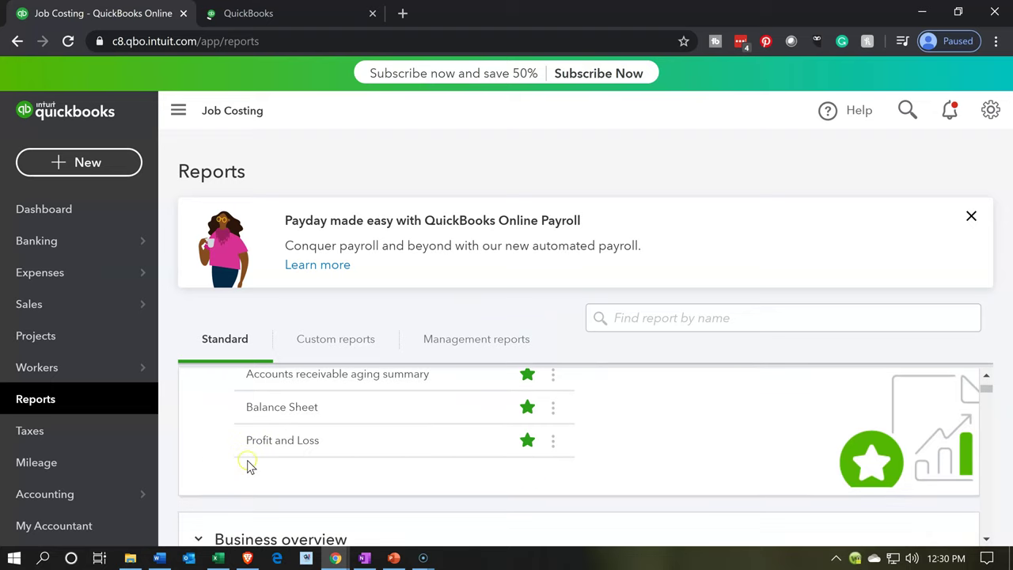
left_click(278, 440)
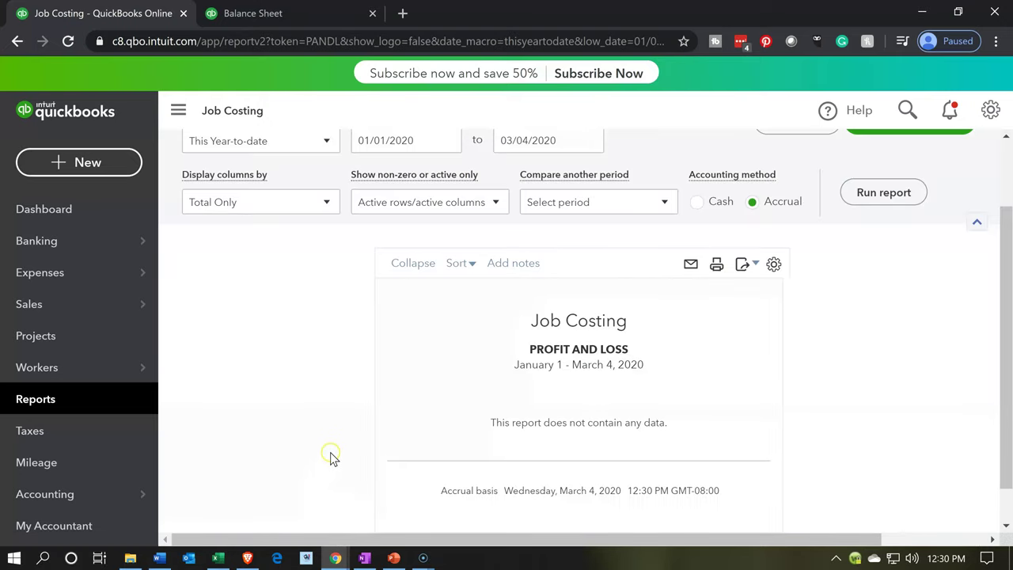
scroll(331, 441, "down", 1)
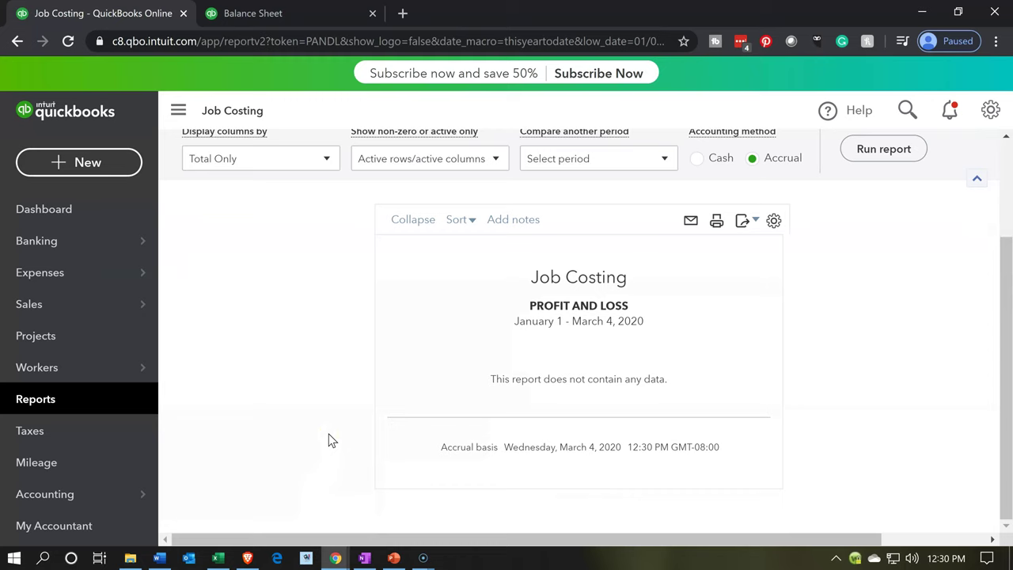
scroll(330, 439, "up", 3)
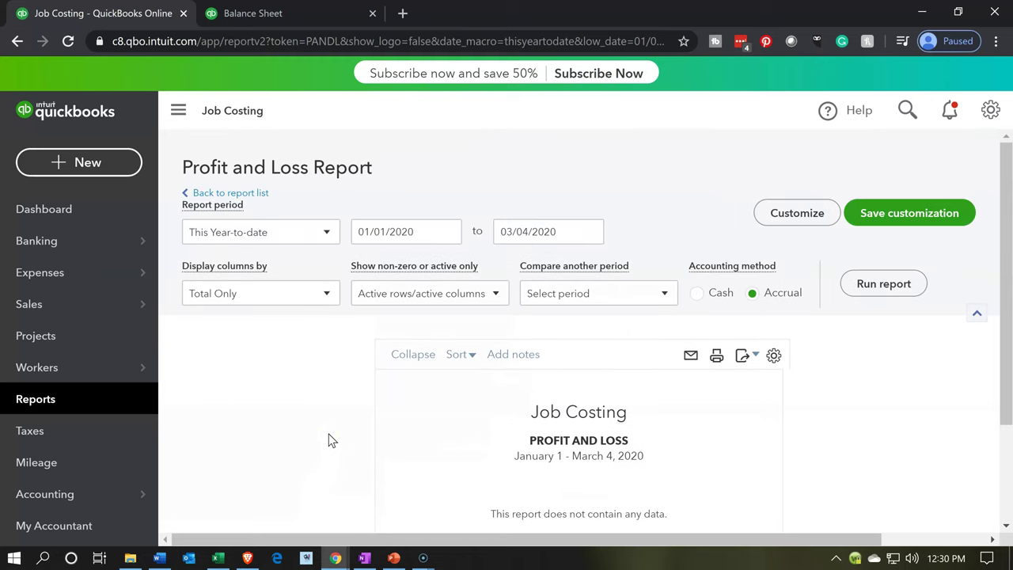
Set the Profit and Loss report period to 12/31/2019 through 12/31/2019 and run the report.
left_click(407, 223)
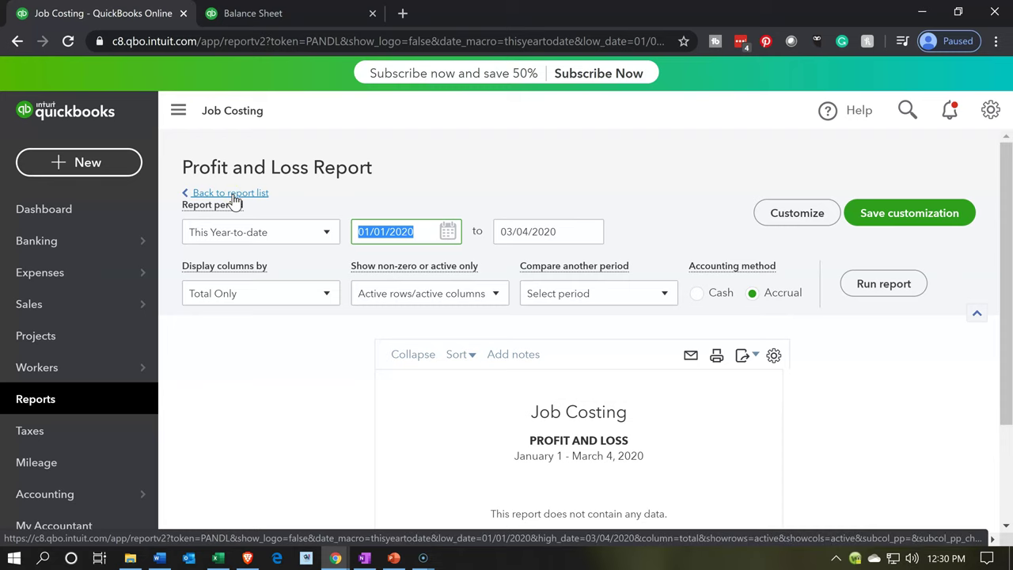
type("12/31/2019")
key("Tab")
type("12/31/2019")
key("Tab")
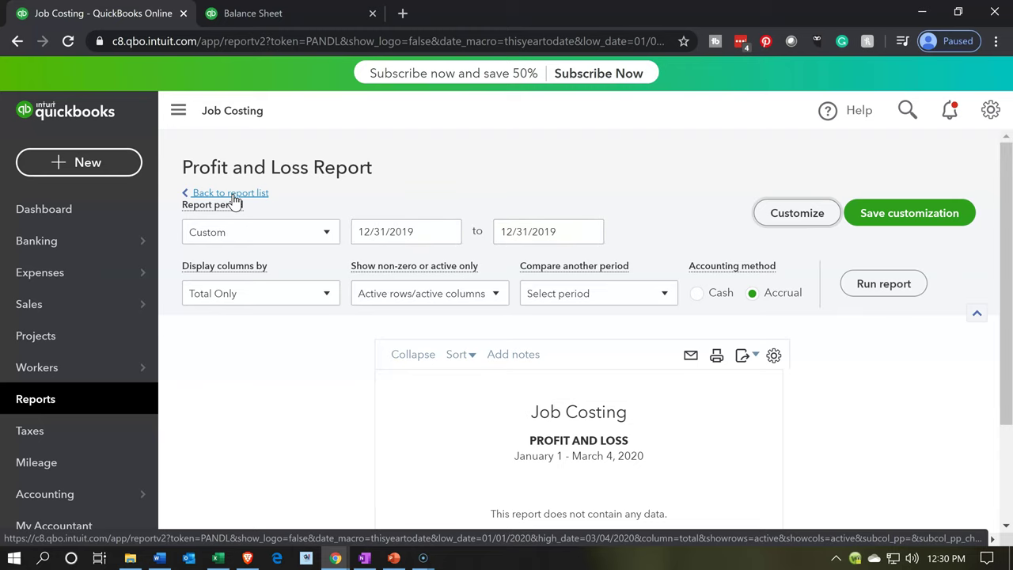
left_click(867, 288)
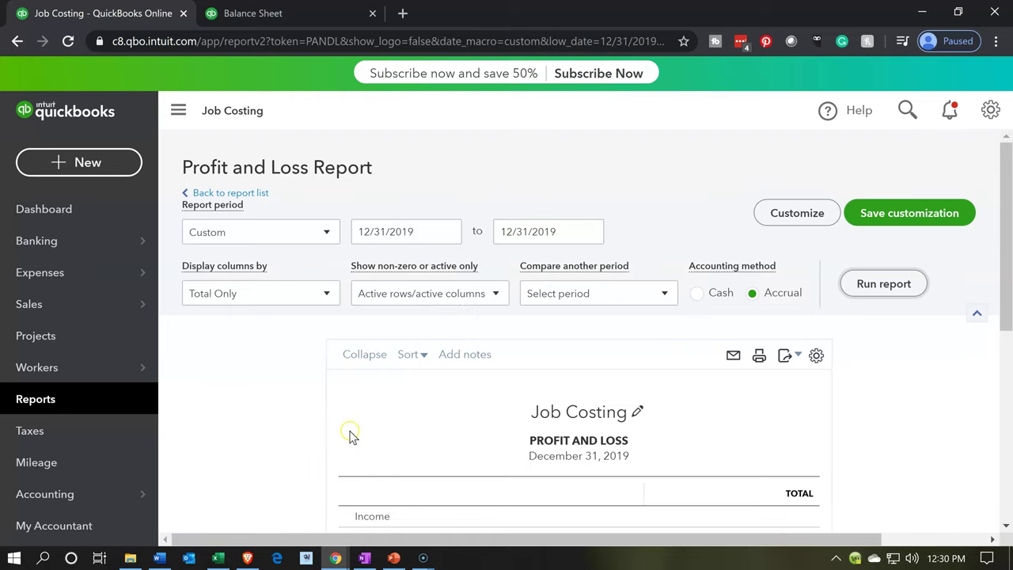
Review the Profit and Loss report's Cost of Goods Sold, collapsing and expanding its Materials subaccounts.
scroll(350, 435, "down", 4)
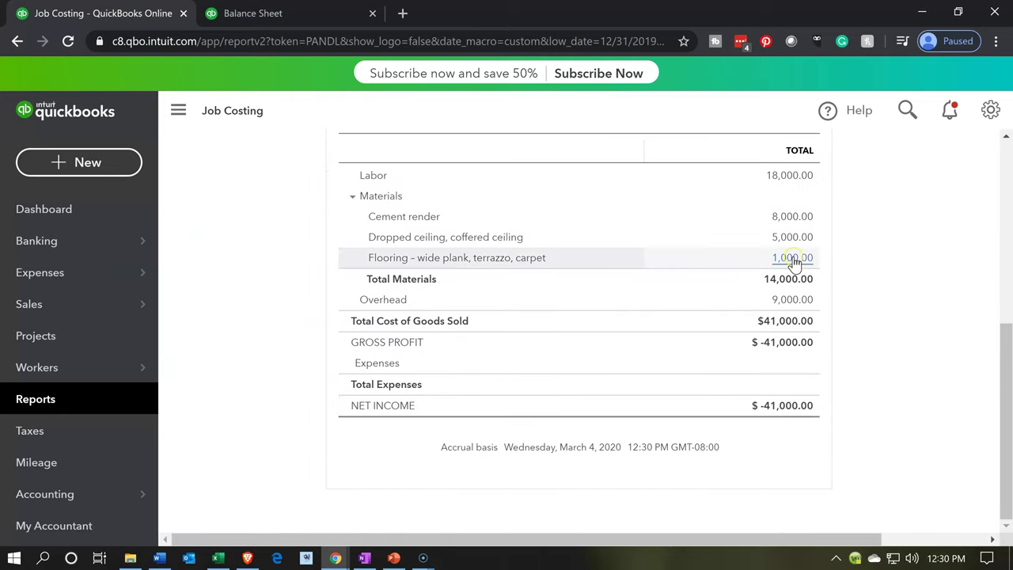
scroll(794, 261, "up", 1)
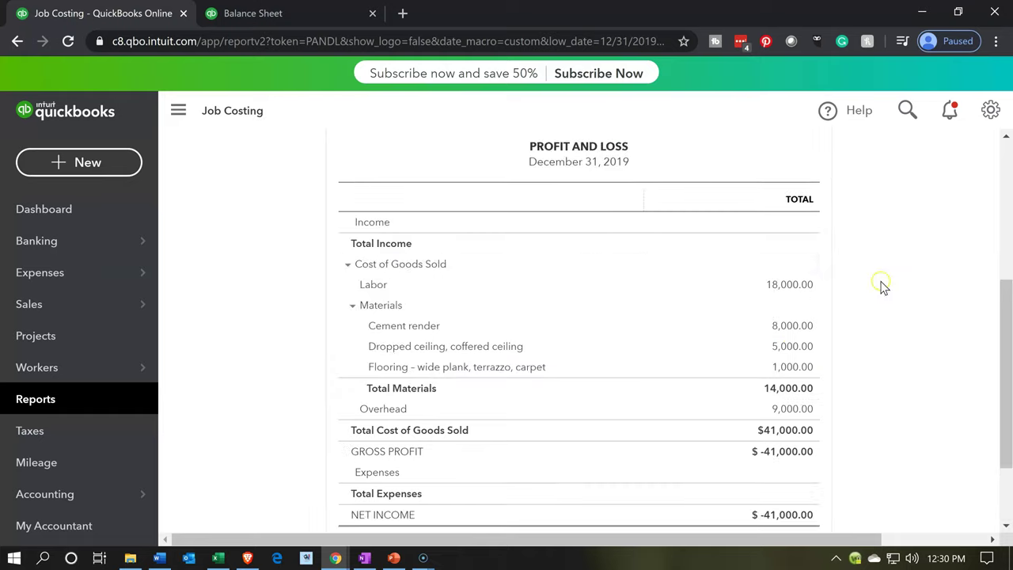
left_click(812, 286)
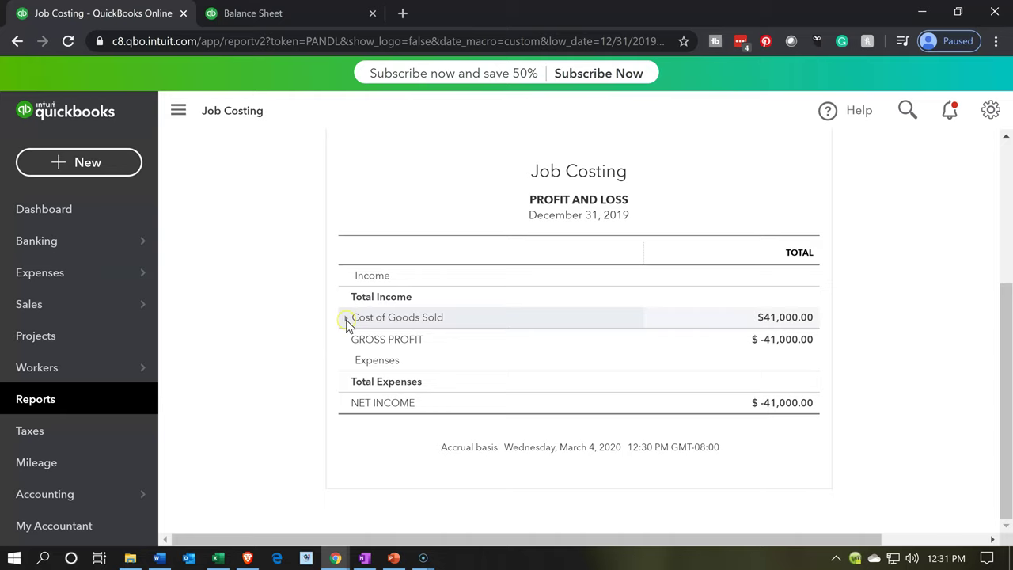
left_click(347, 318)
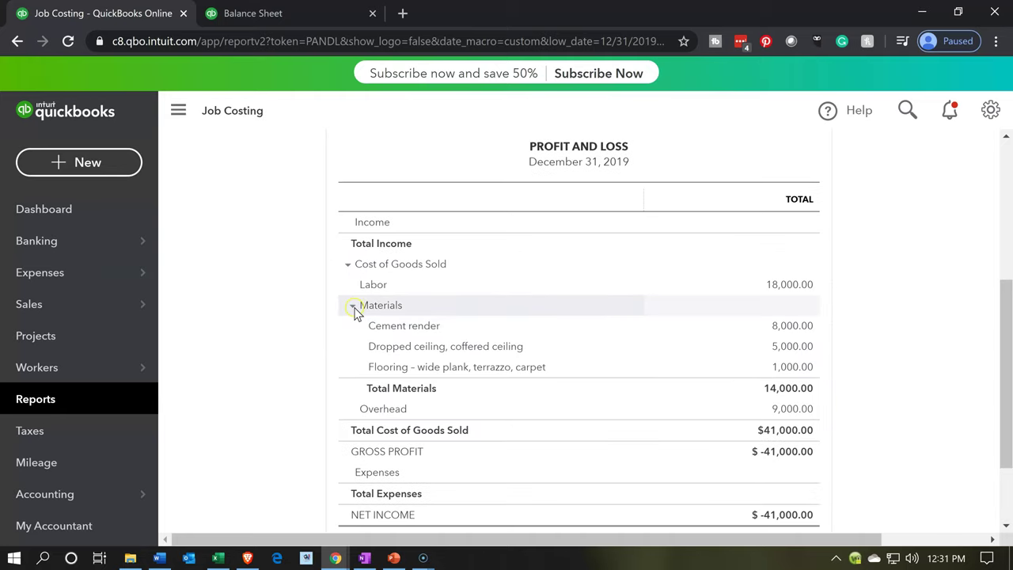
left_click(352, 306)
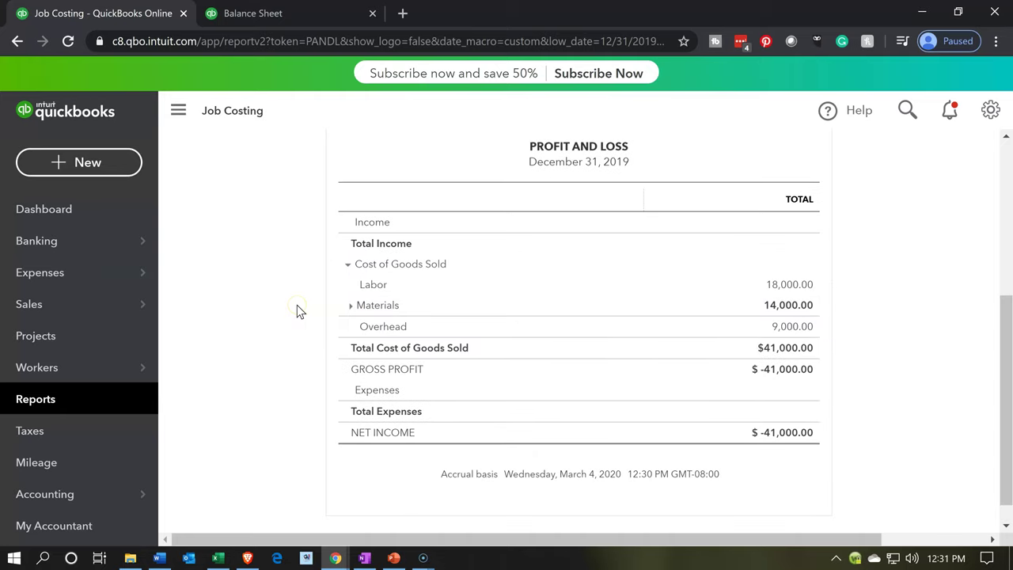
left_click(352, 306)
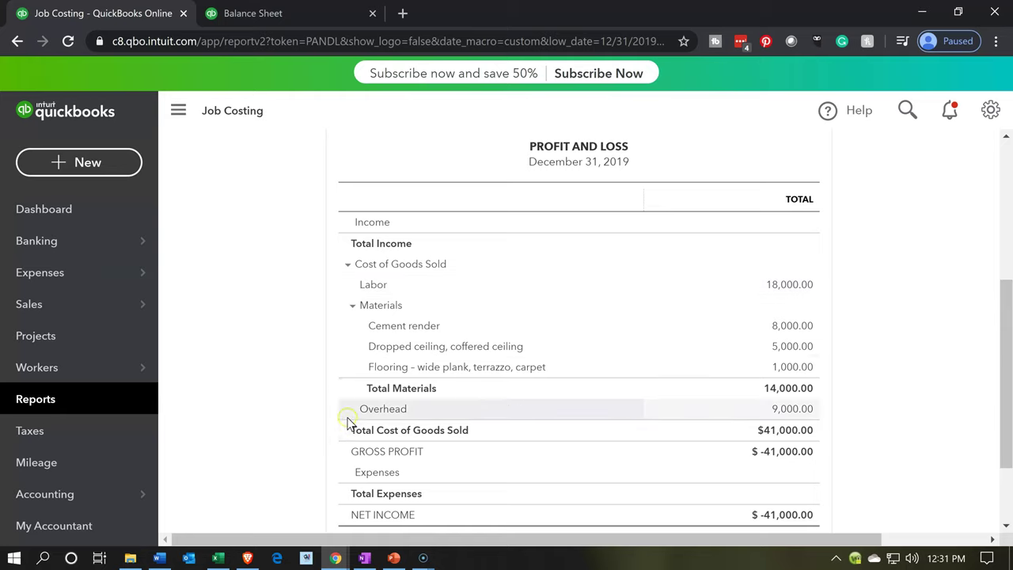
Duplicate the browser tab holding the Profit and Loss report and return to the original tab.
right_click(134, 14)
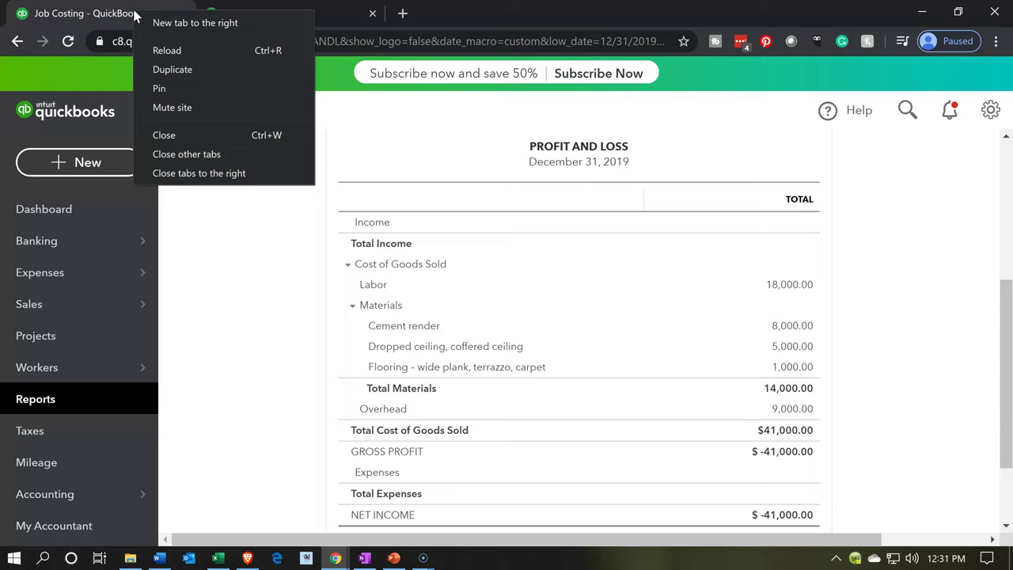
left_click(158, 69)
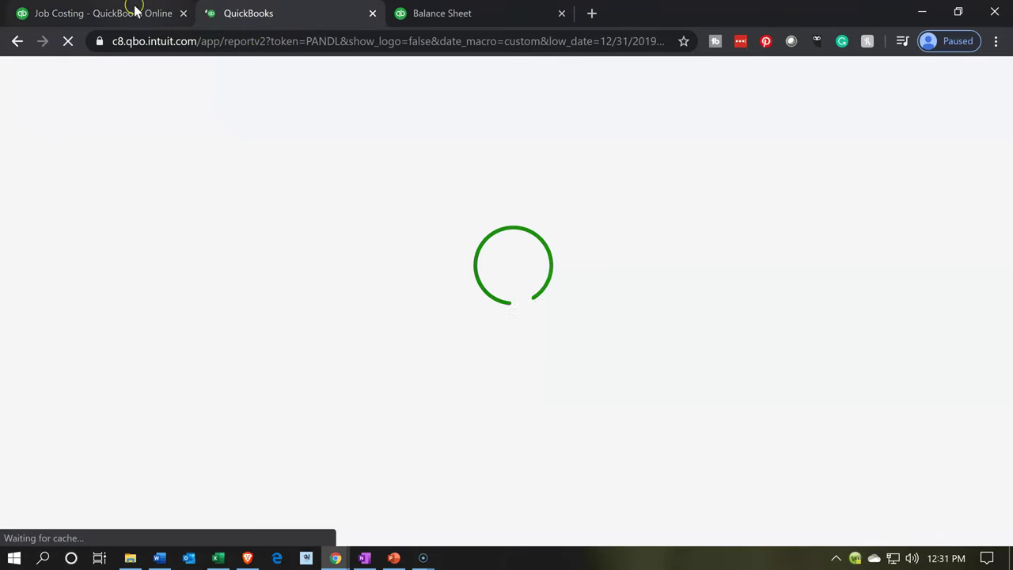
left_click(134, 12)
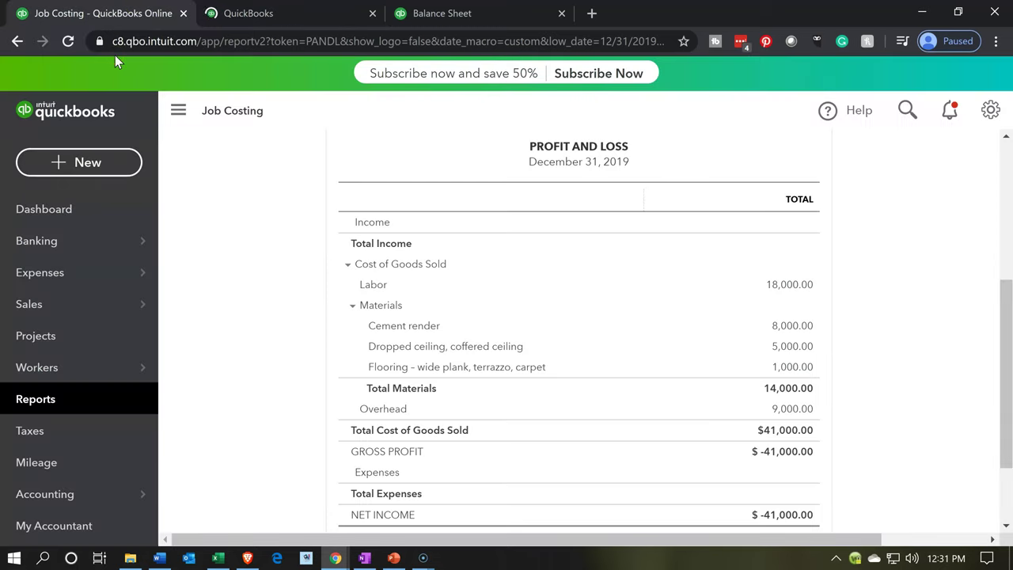
Open project 14 from the Projects list.
left_click(50, 334)
left_click(52, 334)
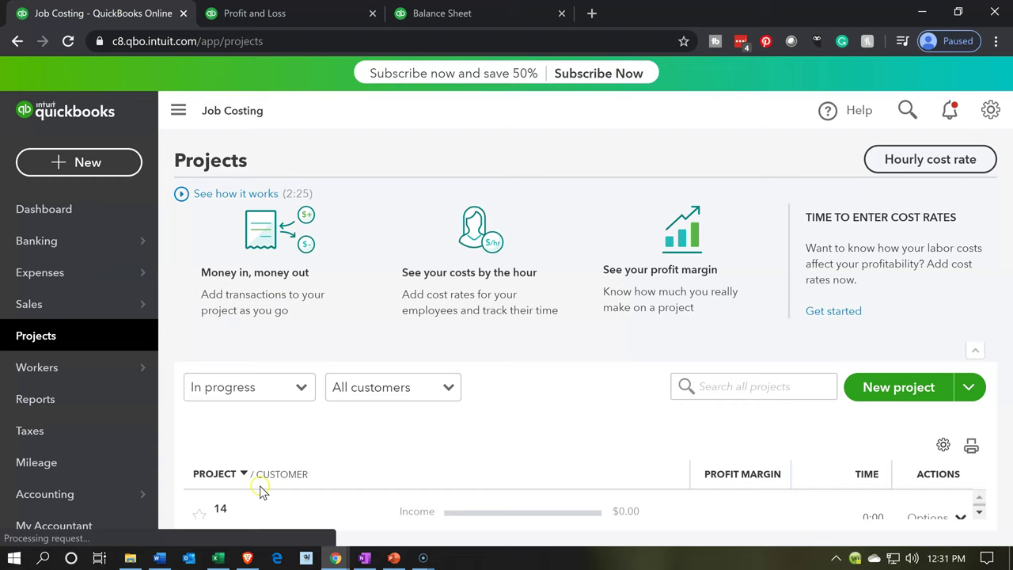
mouse_move(141, 495)
left_click(215, 500)
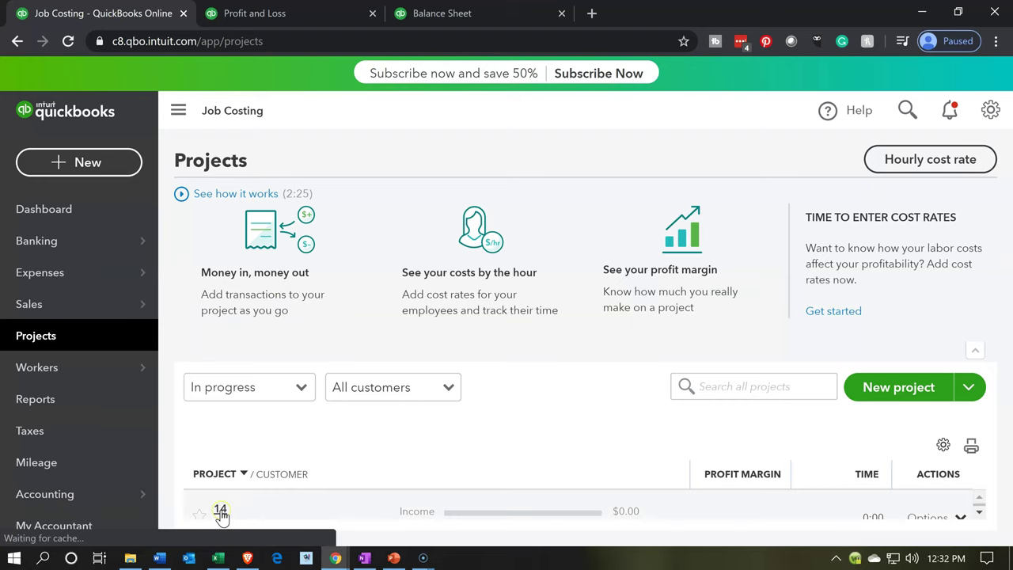
left_click(221, 511)
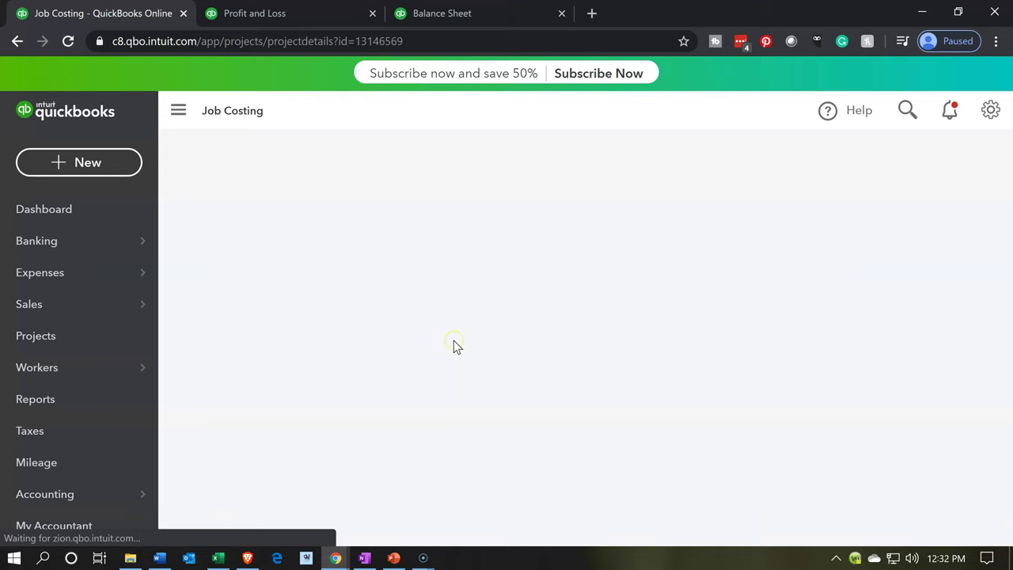
left_click(444, 277)
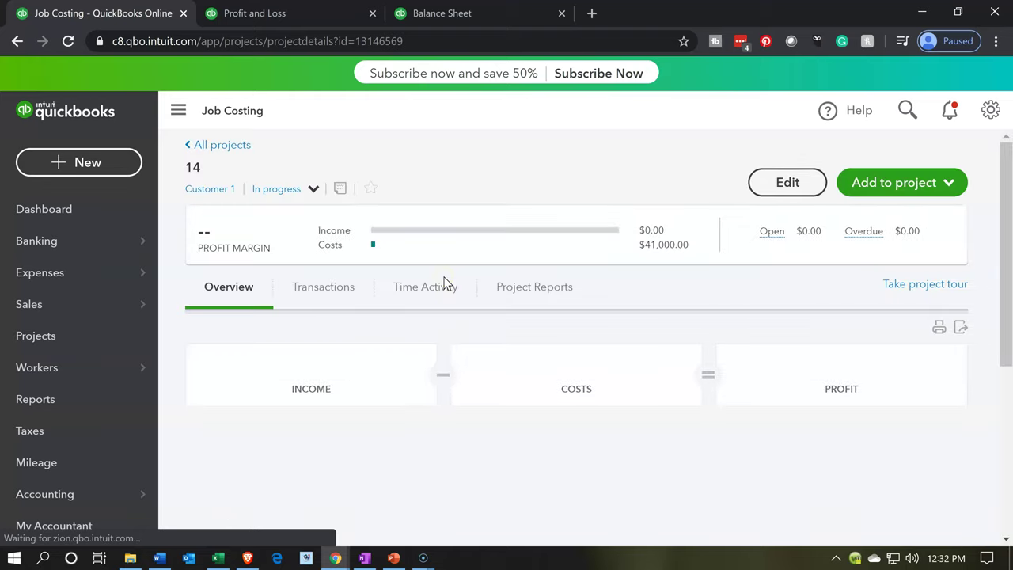
Examine project 14's income, costs and profit overview, expanding Materials under Cost of Goods Sold.
scroll(446, 252, "down", 1)
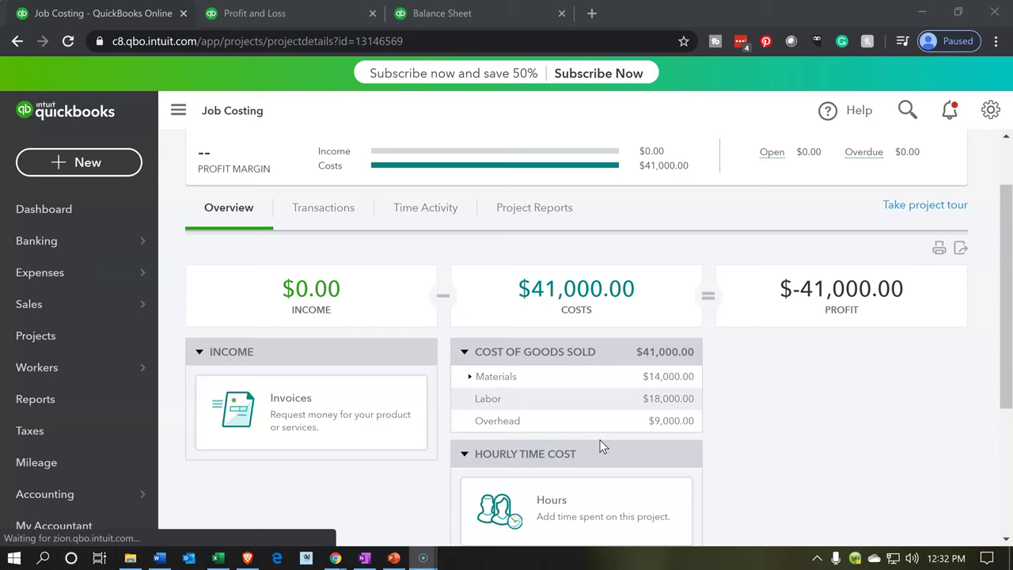
left_click(469, 378)
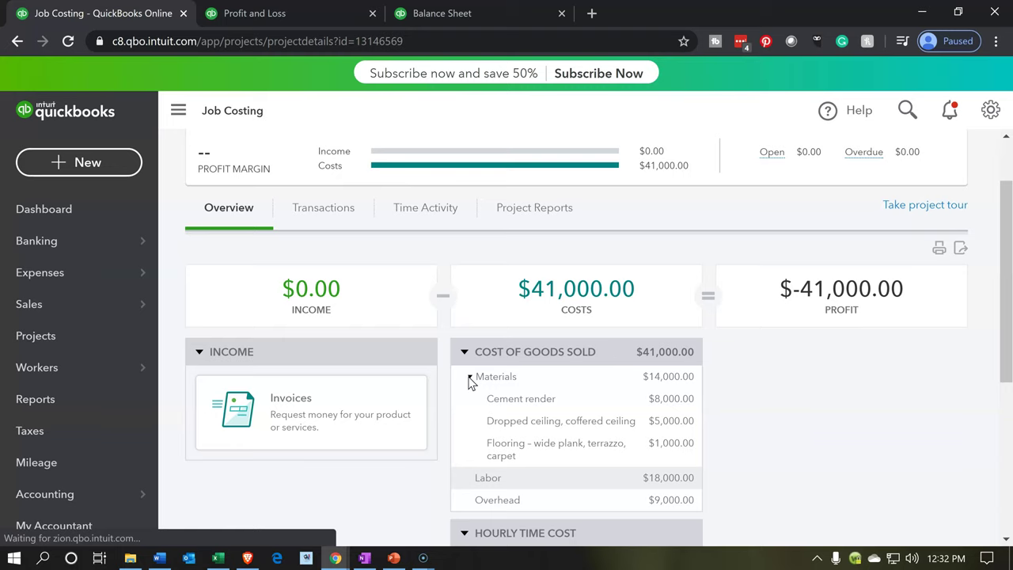
scroll(469, 382, "down", 2)
left_click(360, 425)
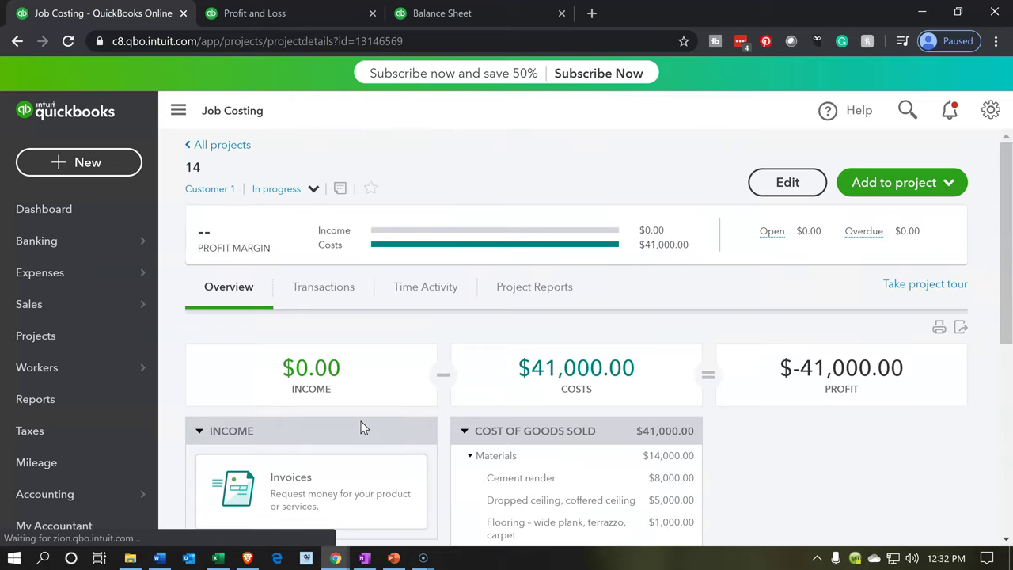
left_click(491, 329)
left_click(539, 294)
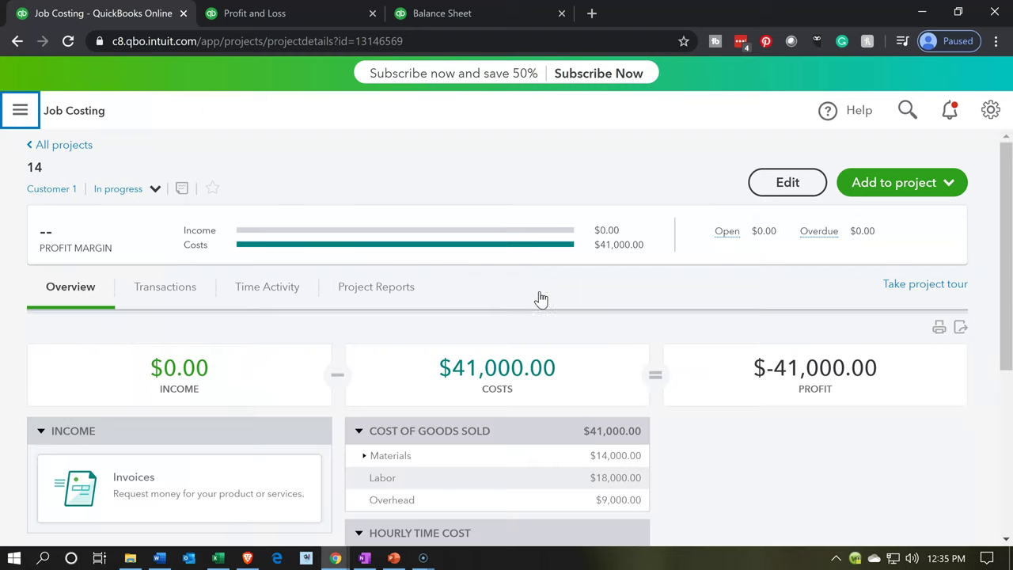
left_click(174, 320)
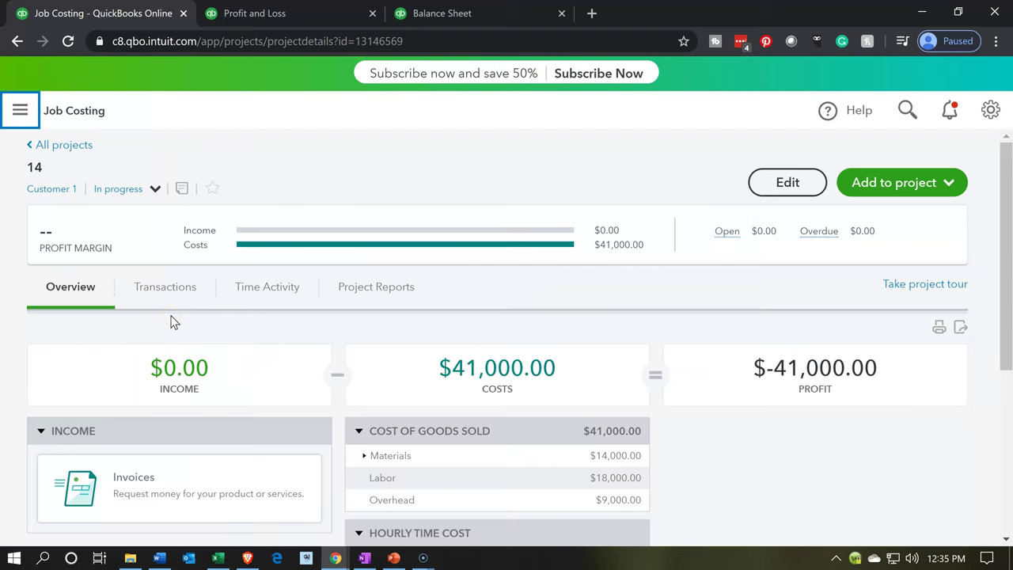